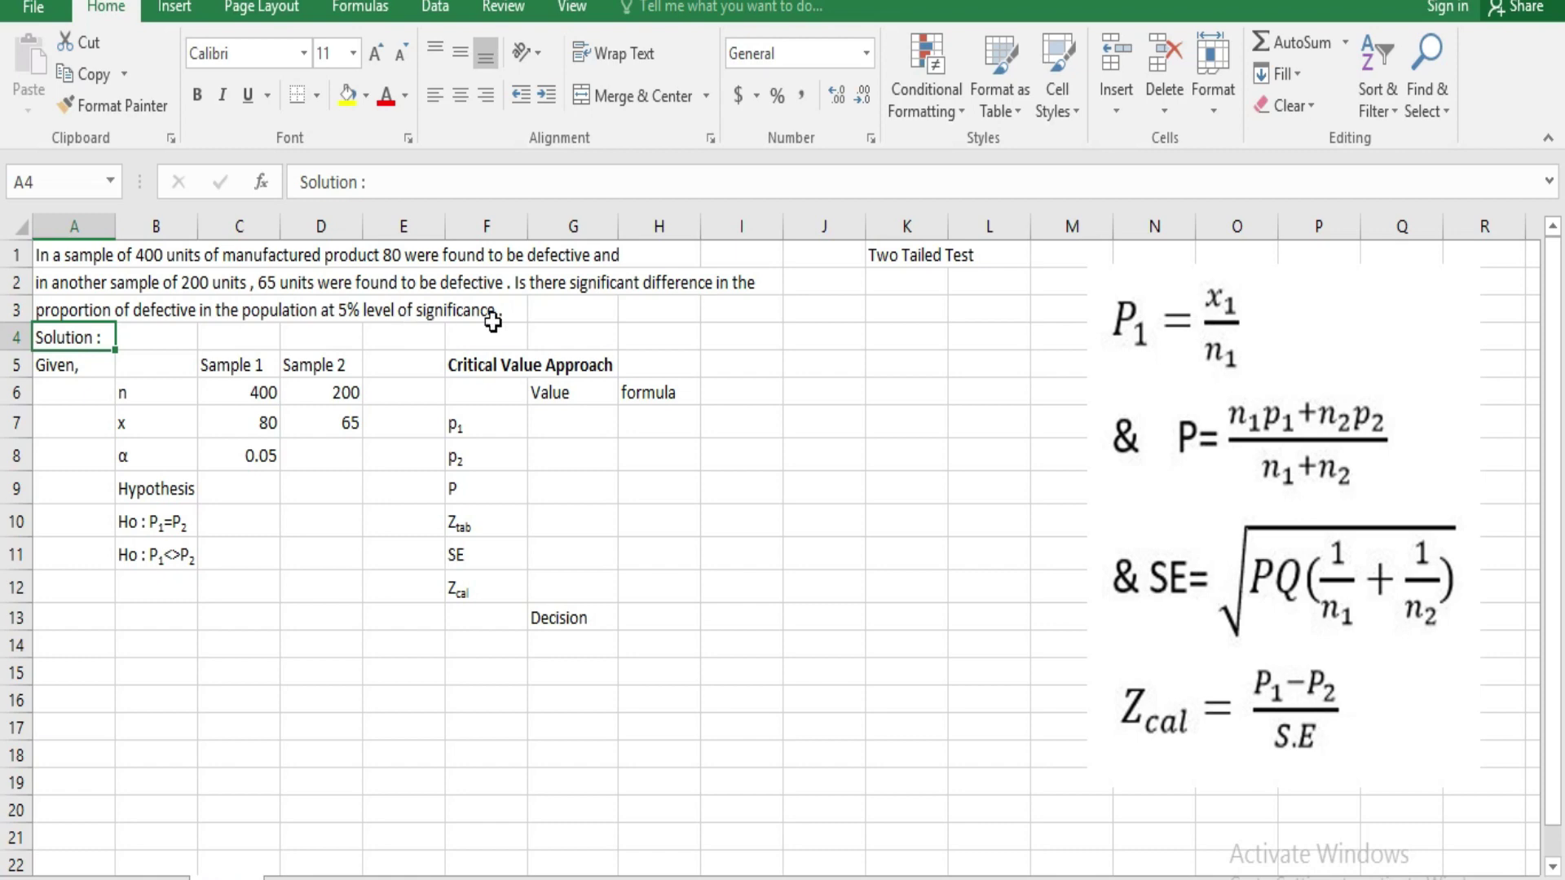
# - Change B11's label from Ho : P1<>P2 to HA : P1<>P2 and check it against B10
pyautogui.click(661, 298)
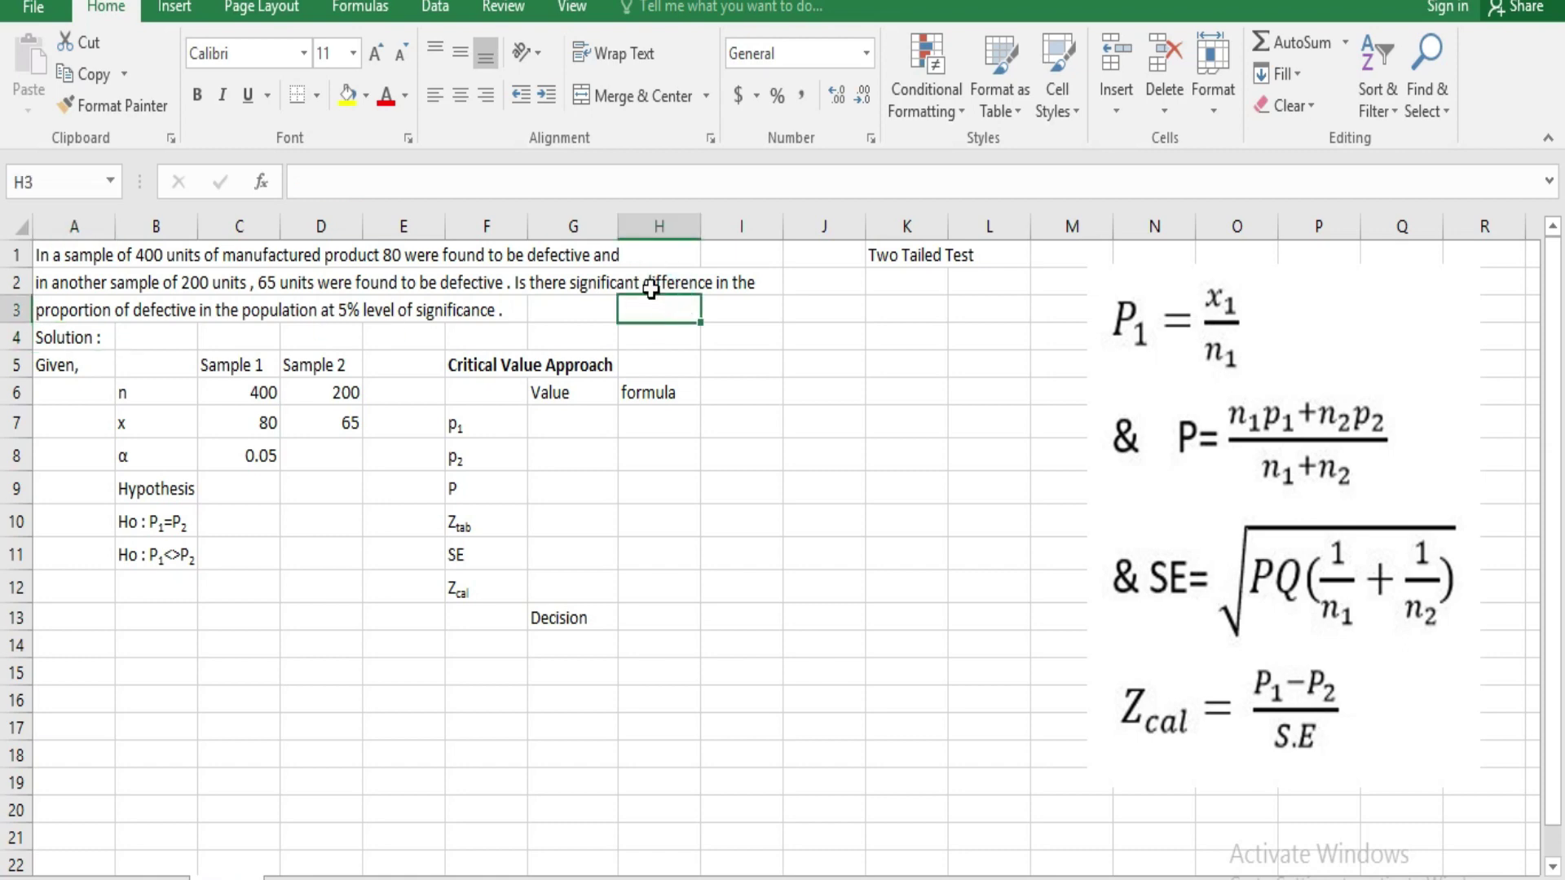
pyautogui.click(650, 288)
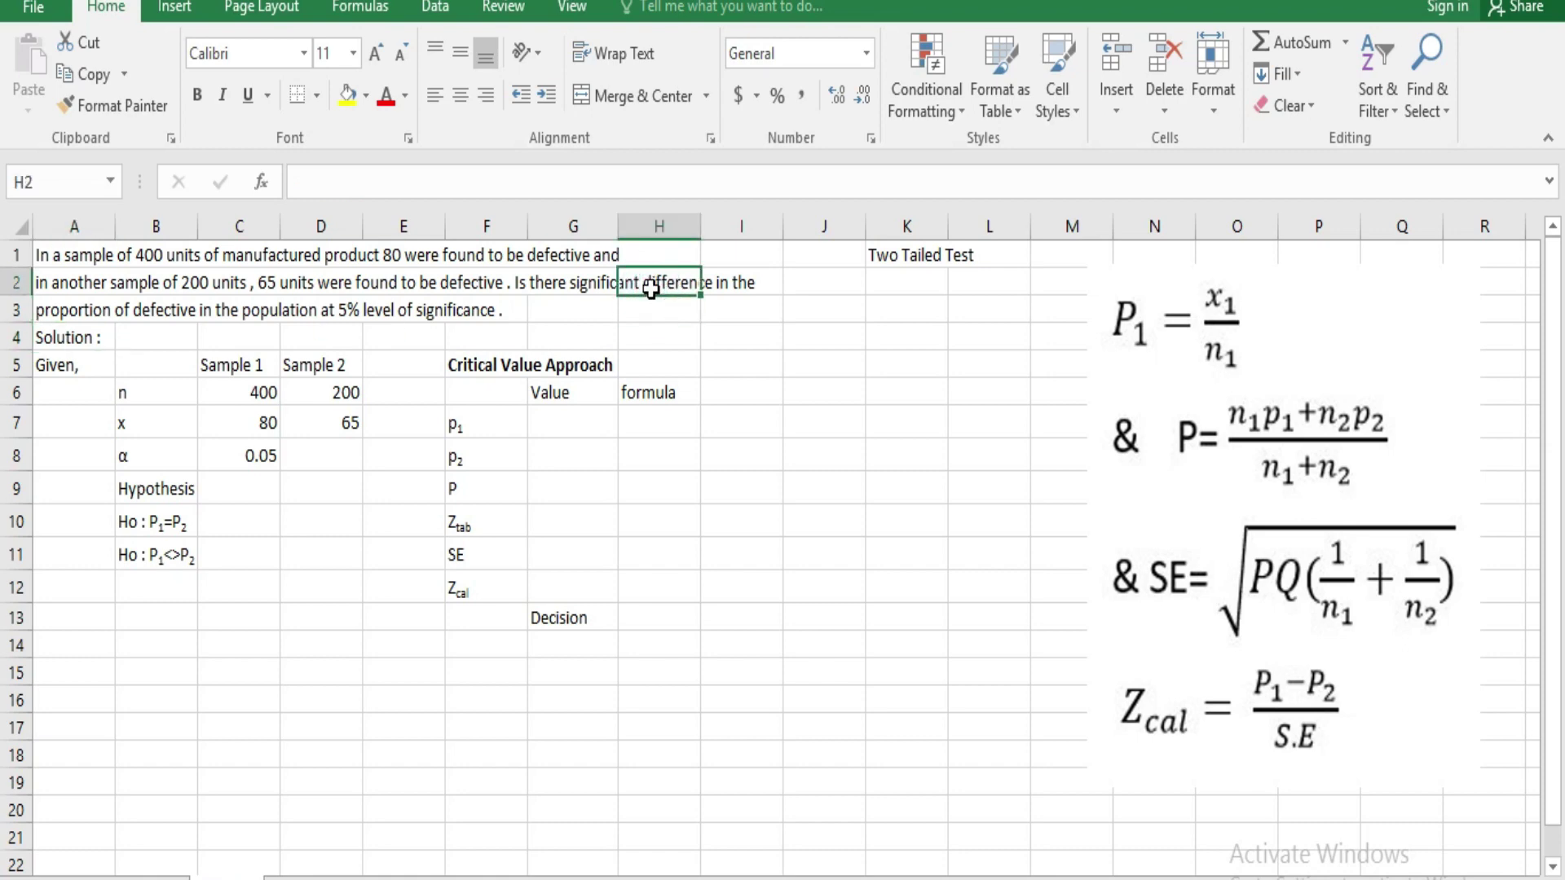
pyautogui.click(531, 328)
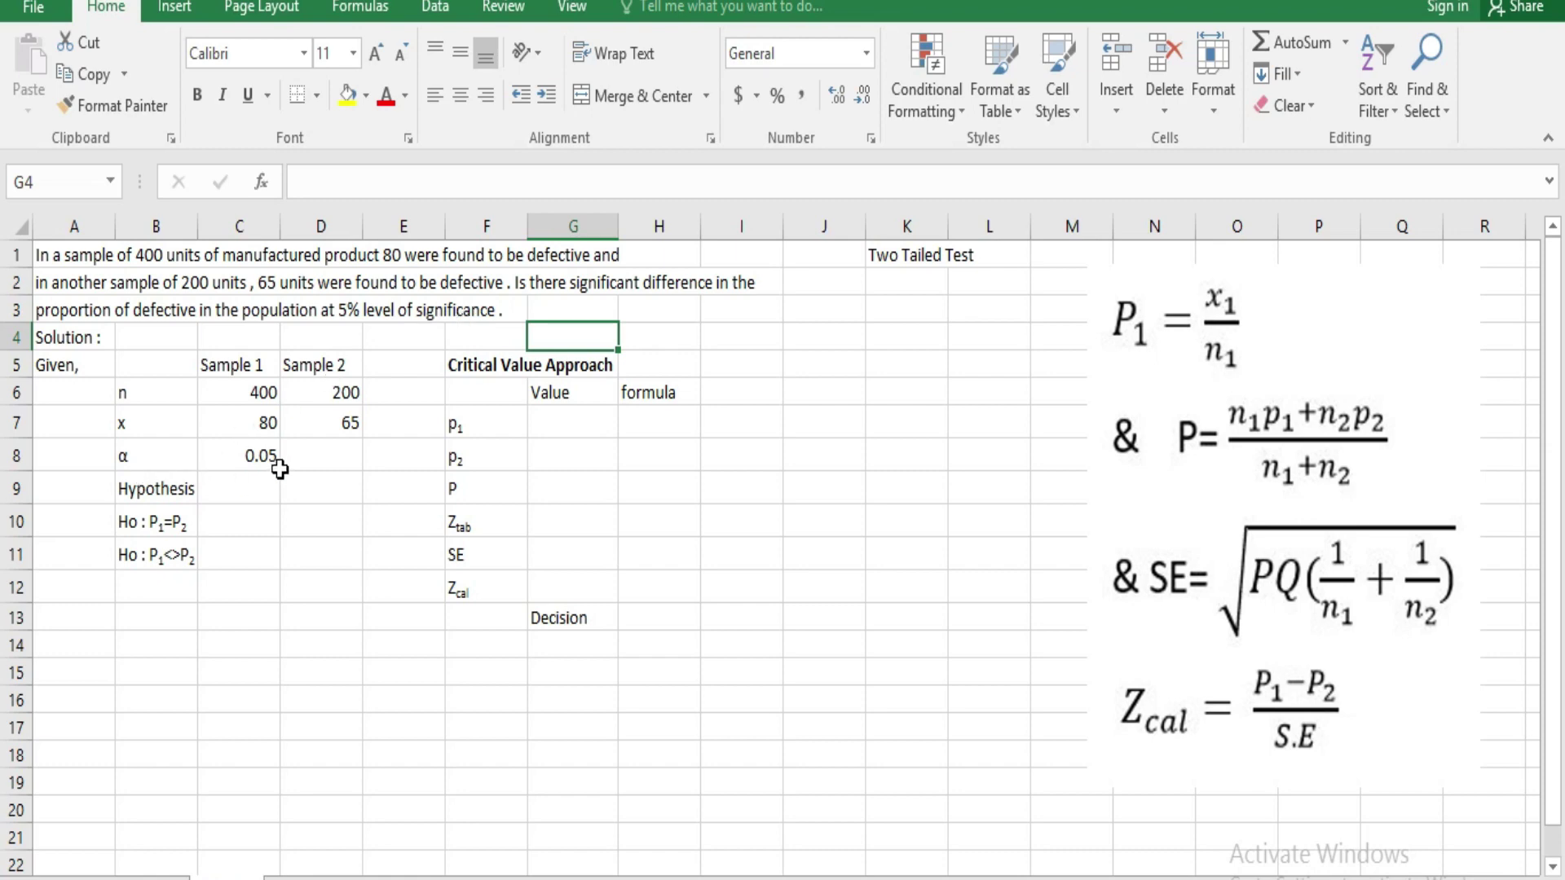
pyautogui.click(156, 522)
pyautogui.click(189, 644)
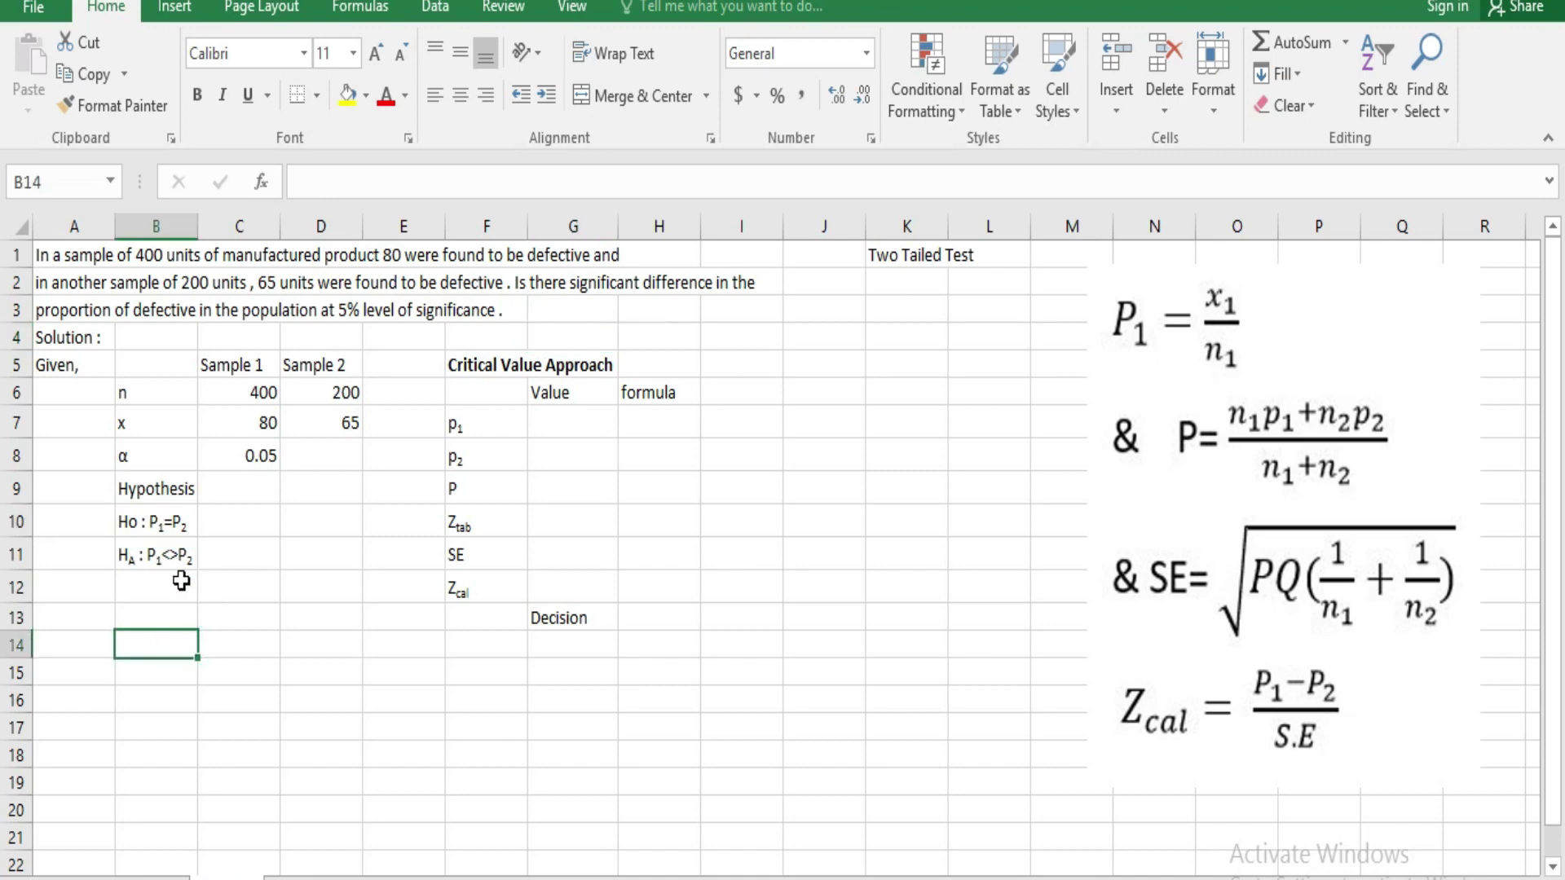
pyautogui.click(167, 513)
pyautogui.click(165, 550)
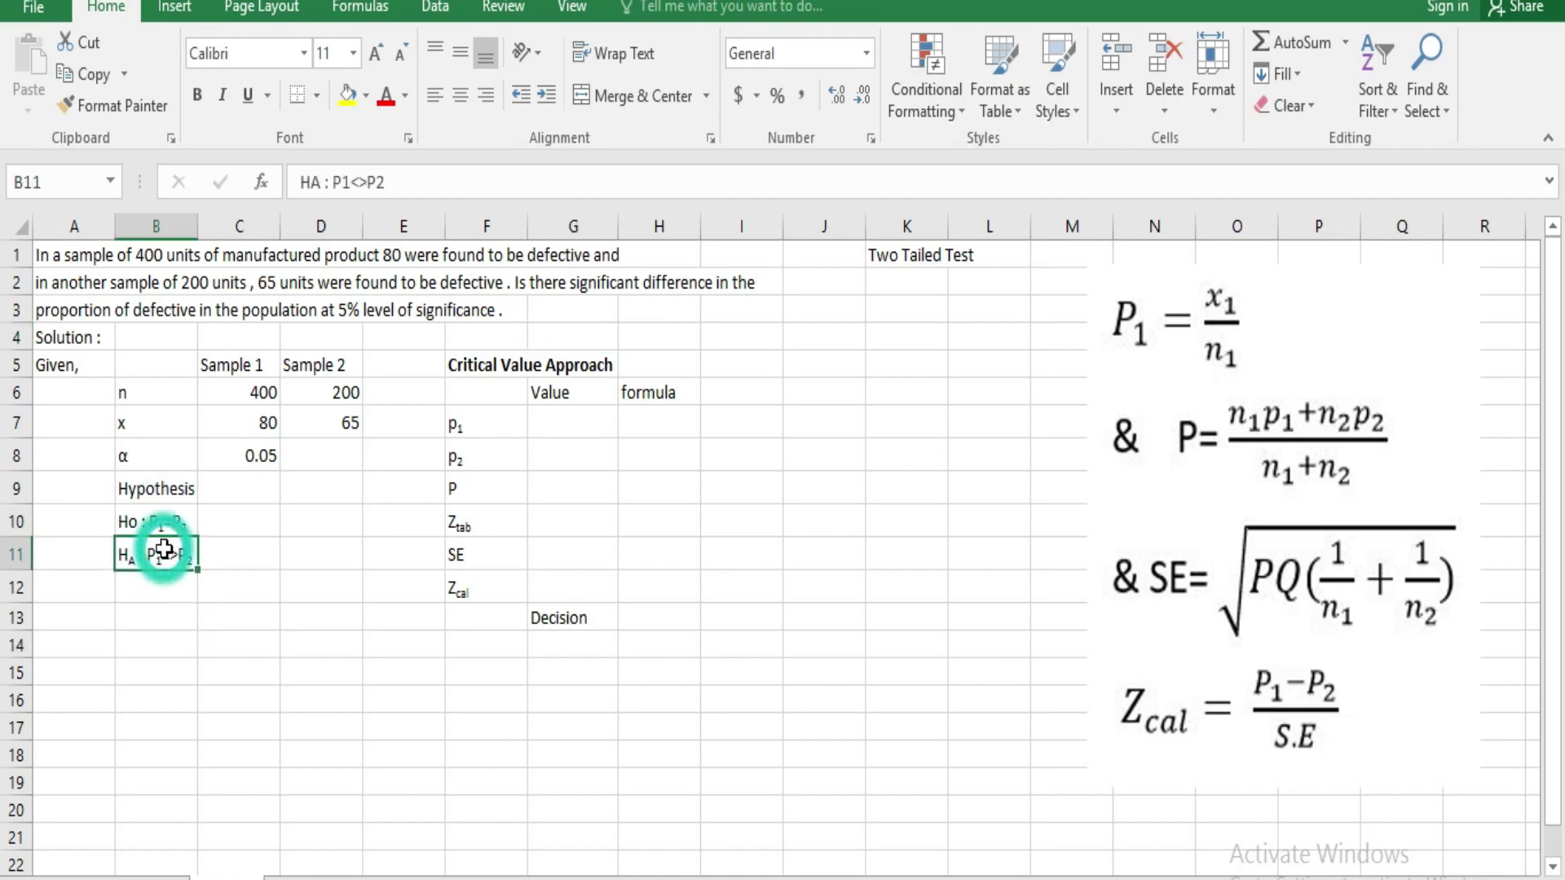
pyautogui.click(189, 526)
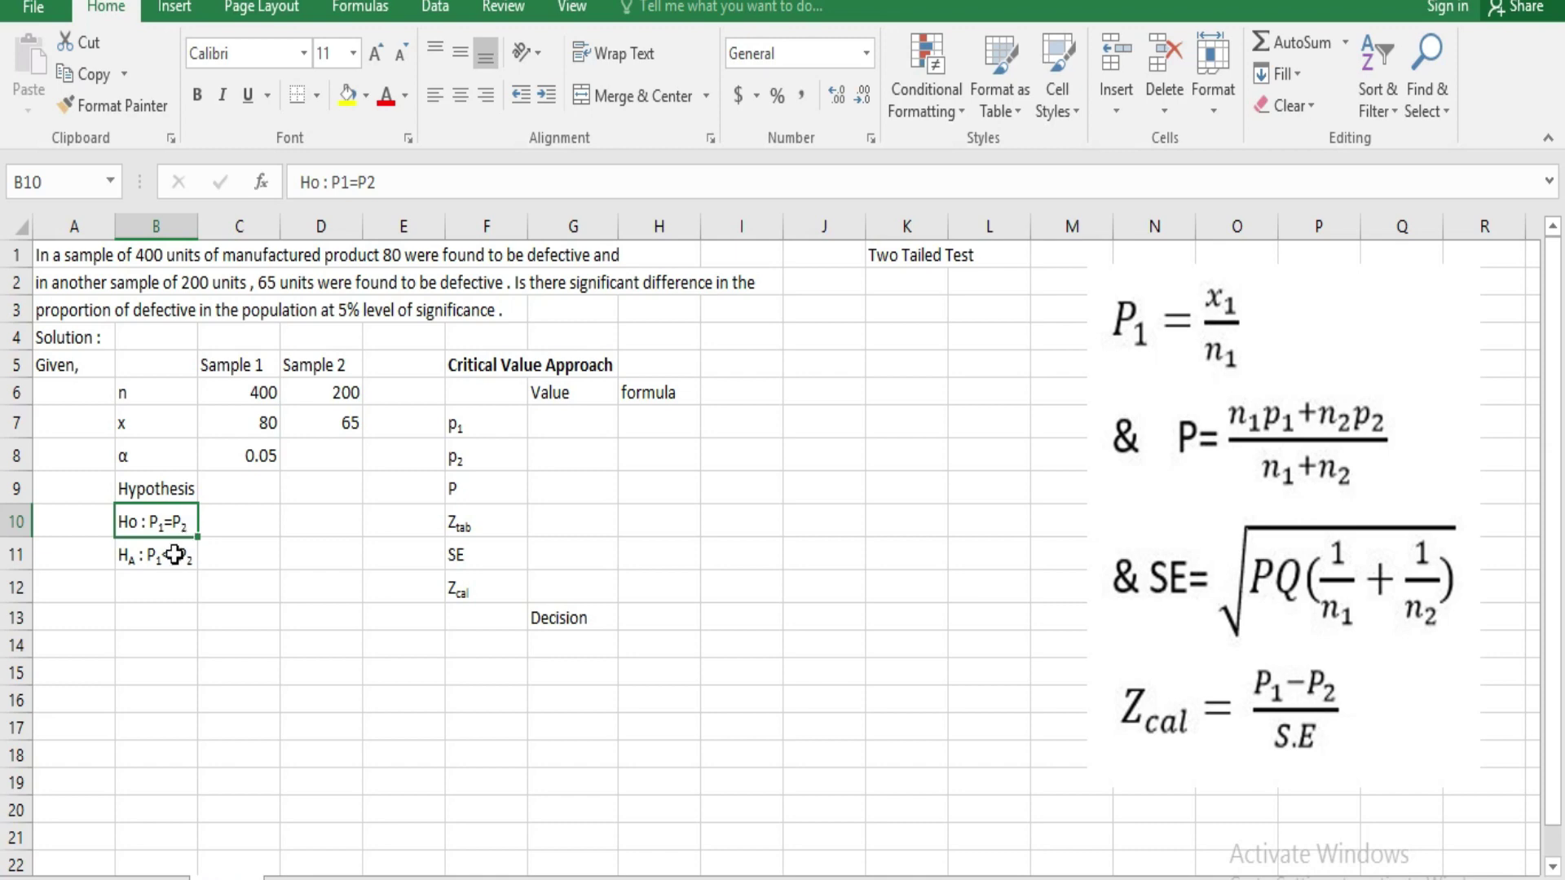
pyautogui.click(171, 554)
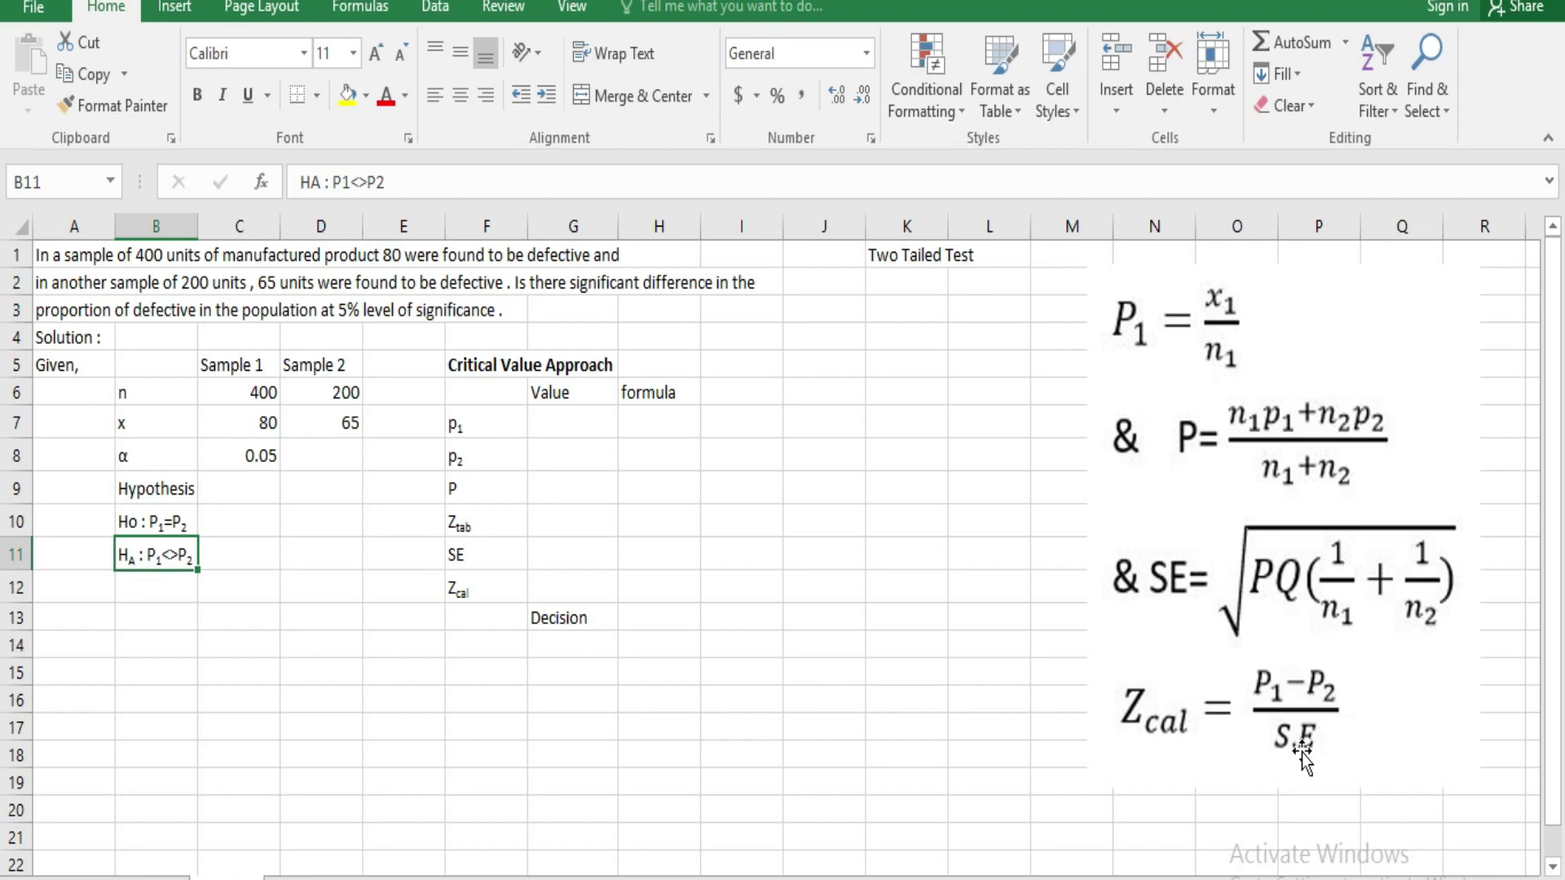
# - Enter =C7/C6 in G7 so p1 shows 0.2
pyautogui.click(534, 421)
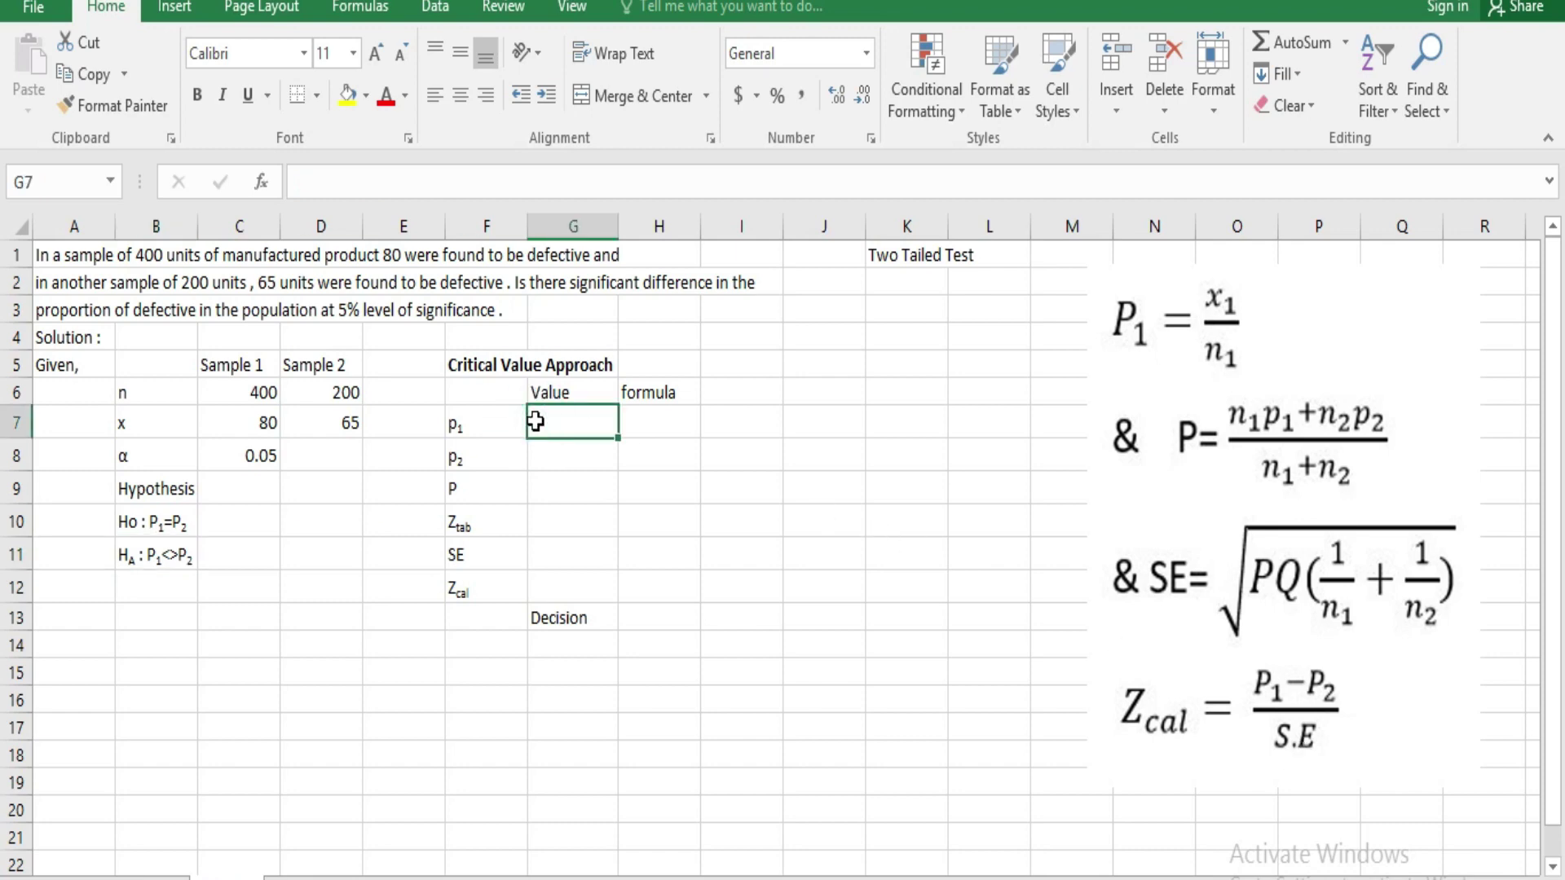
pyautogui.write('=')
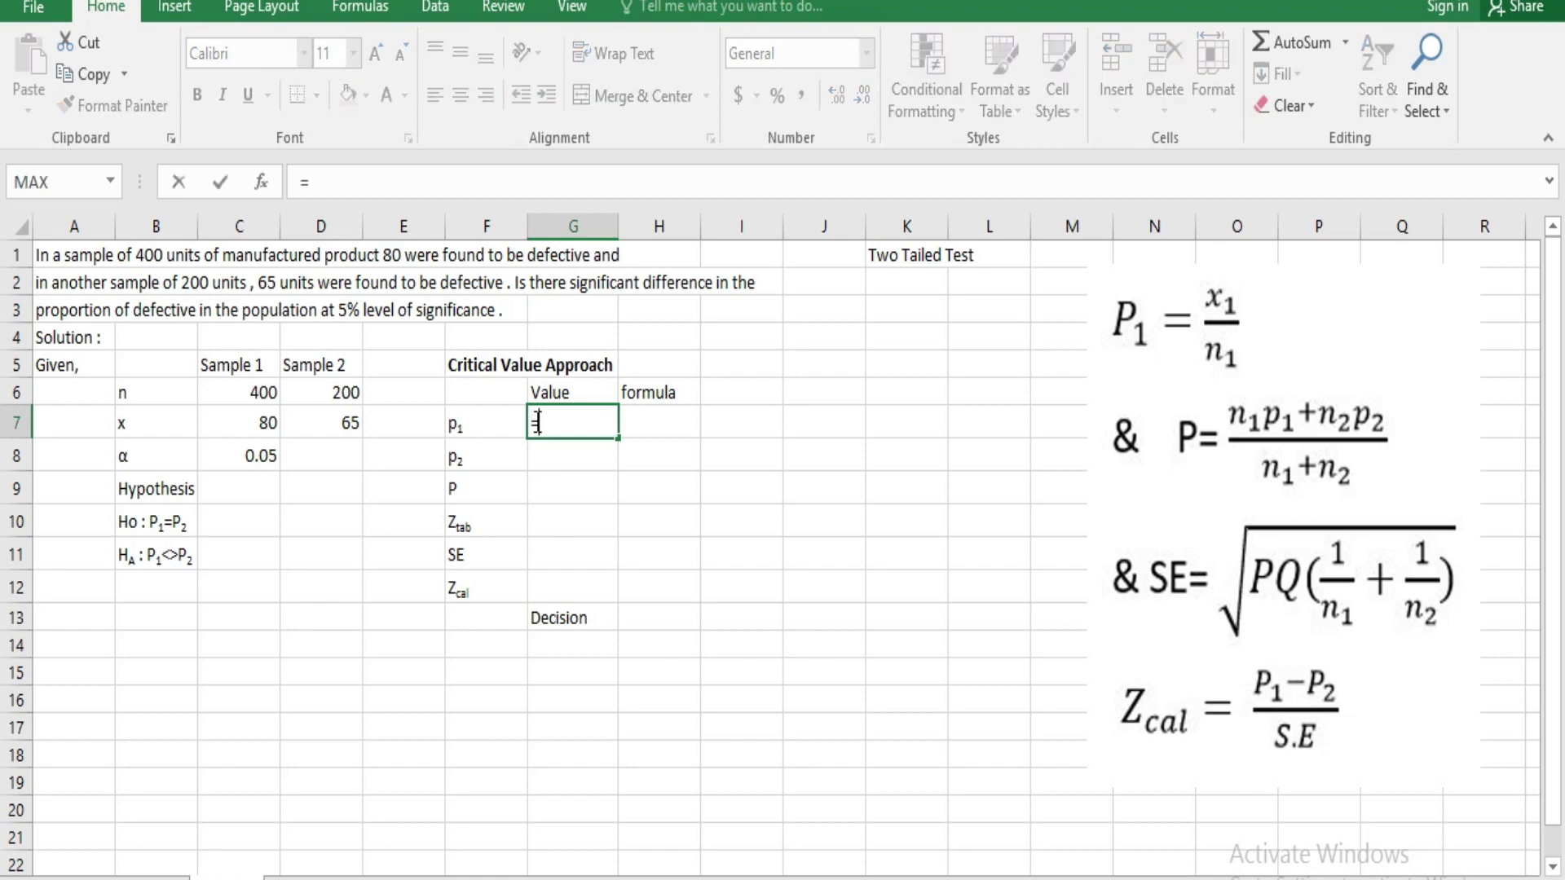
pyautogui.click(267, 431)
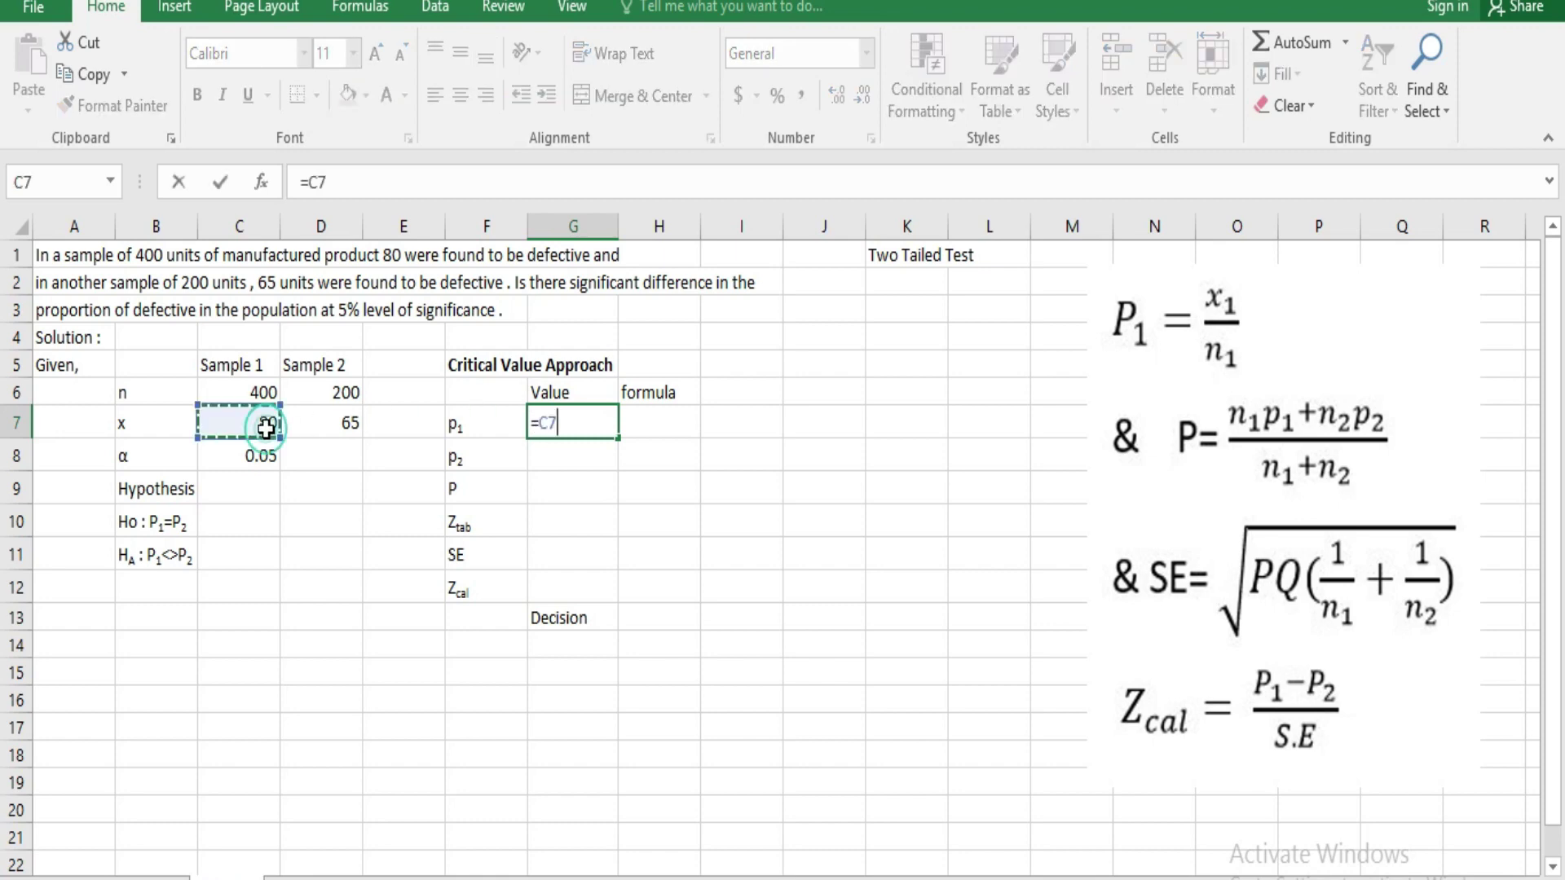
pyautogui.write('/')
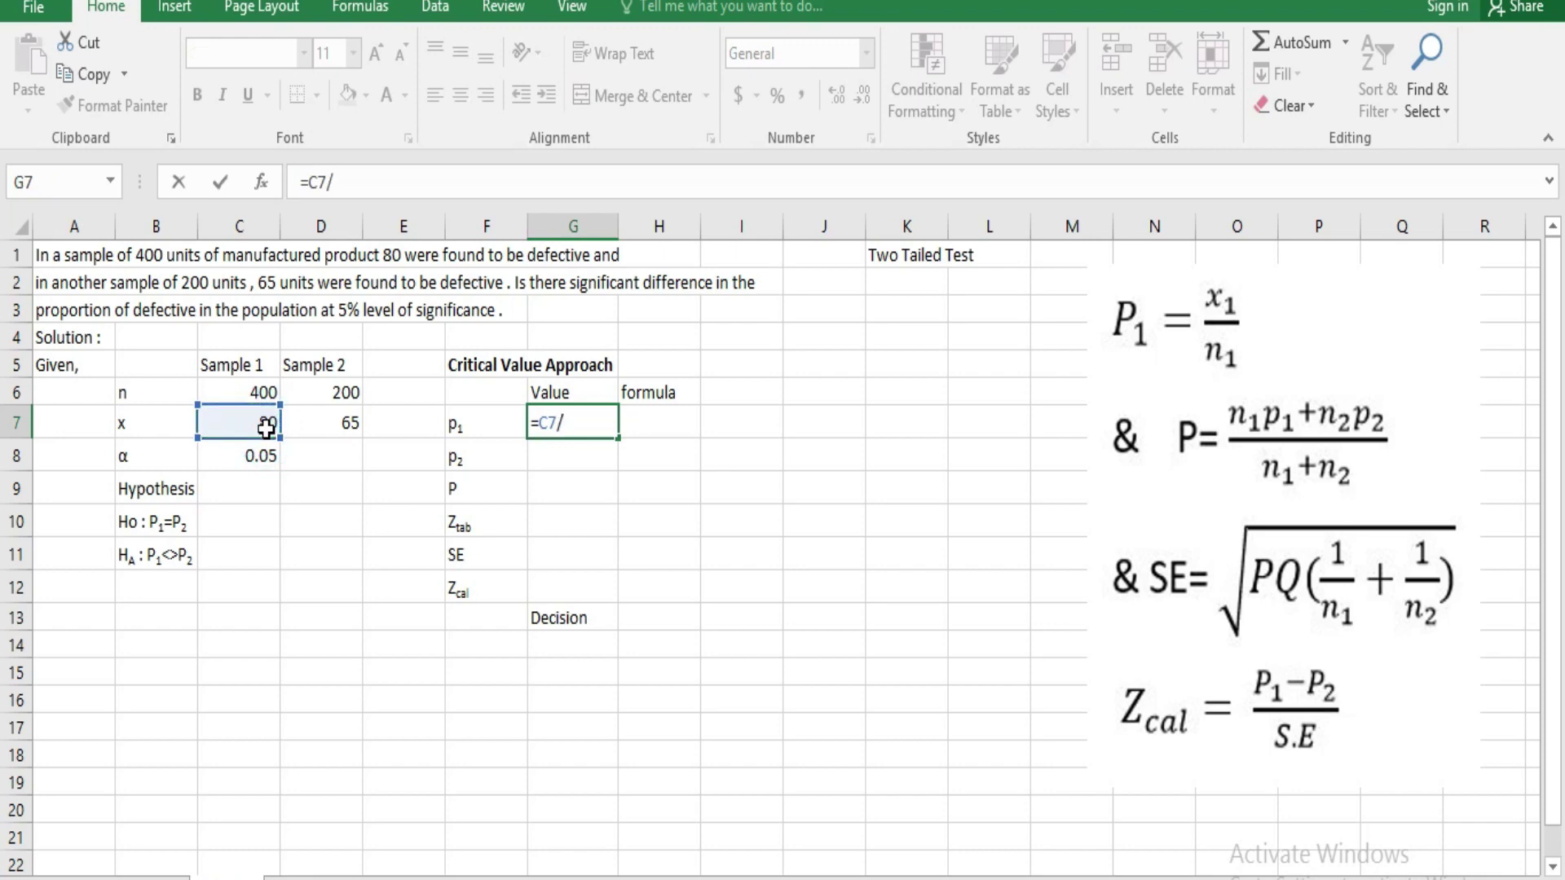
pyautogui.click(253, 392)
pyautogui.press('Return')
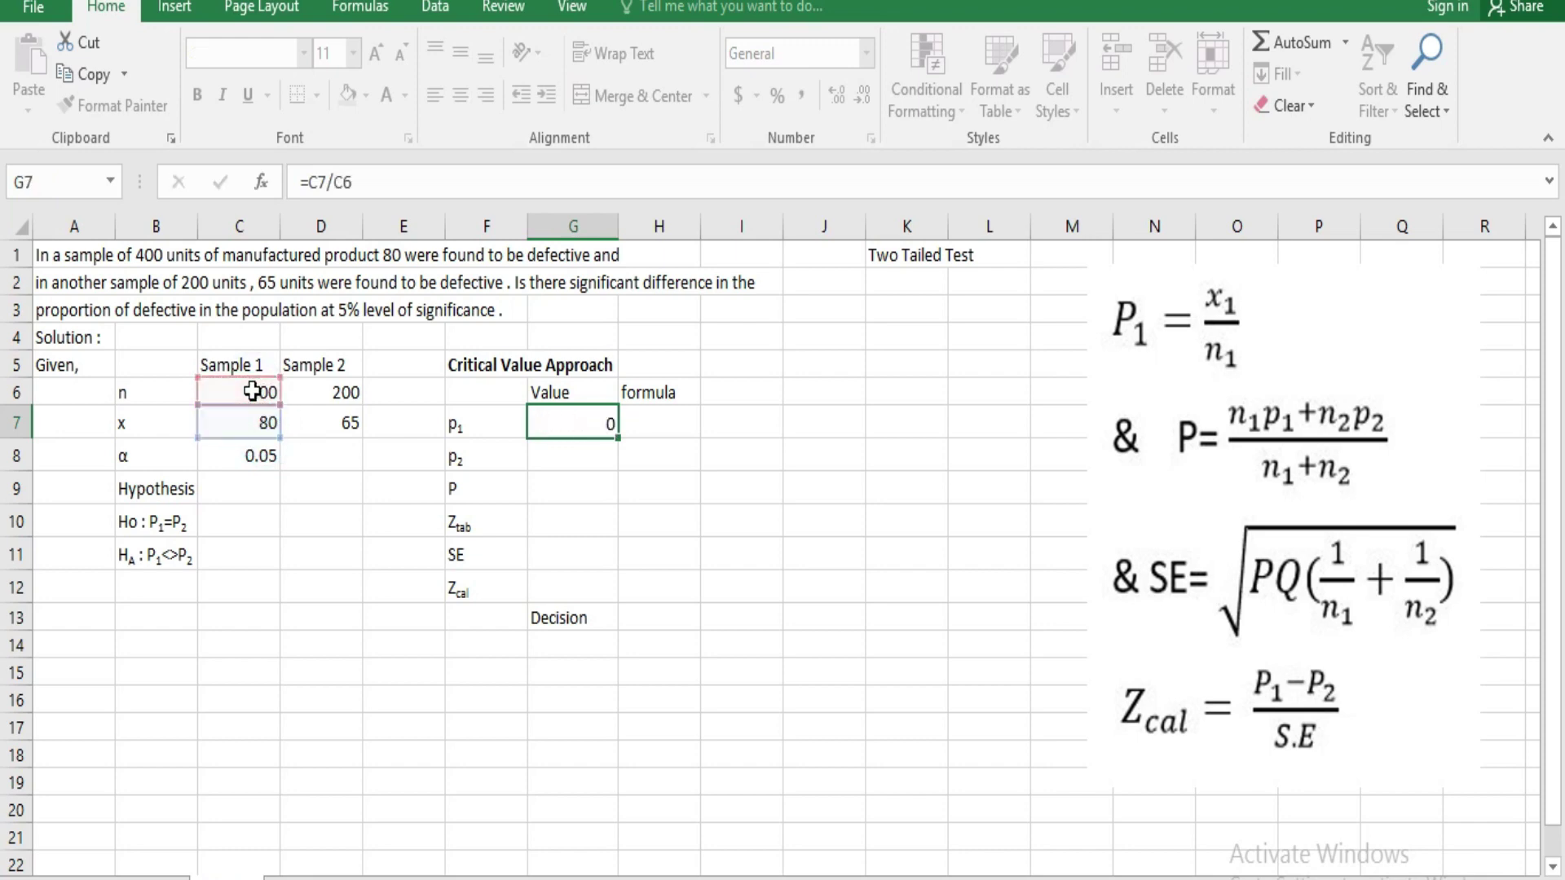
# - Write the p1 formula =C7/C6 as text in H7
pyautogui.click(596, 425)
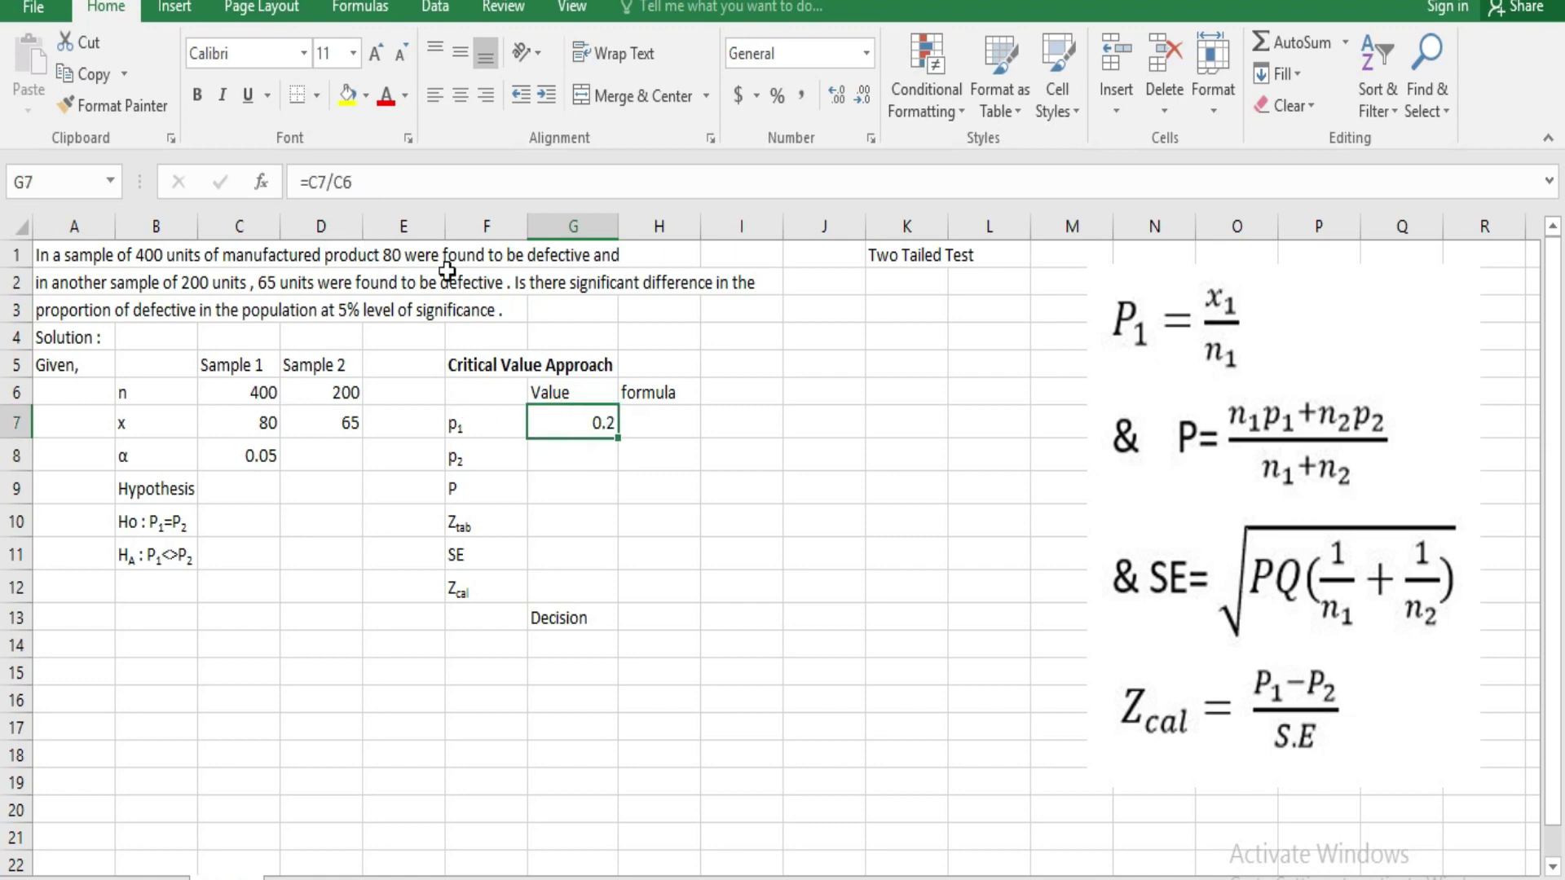
pyautogui.moveTo(353, 181); pyautogui.dragTo(298, 180)
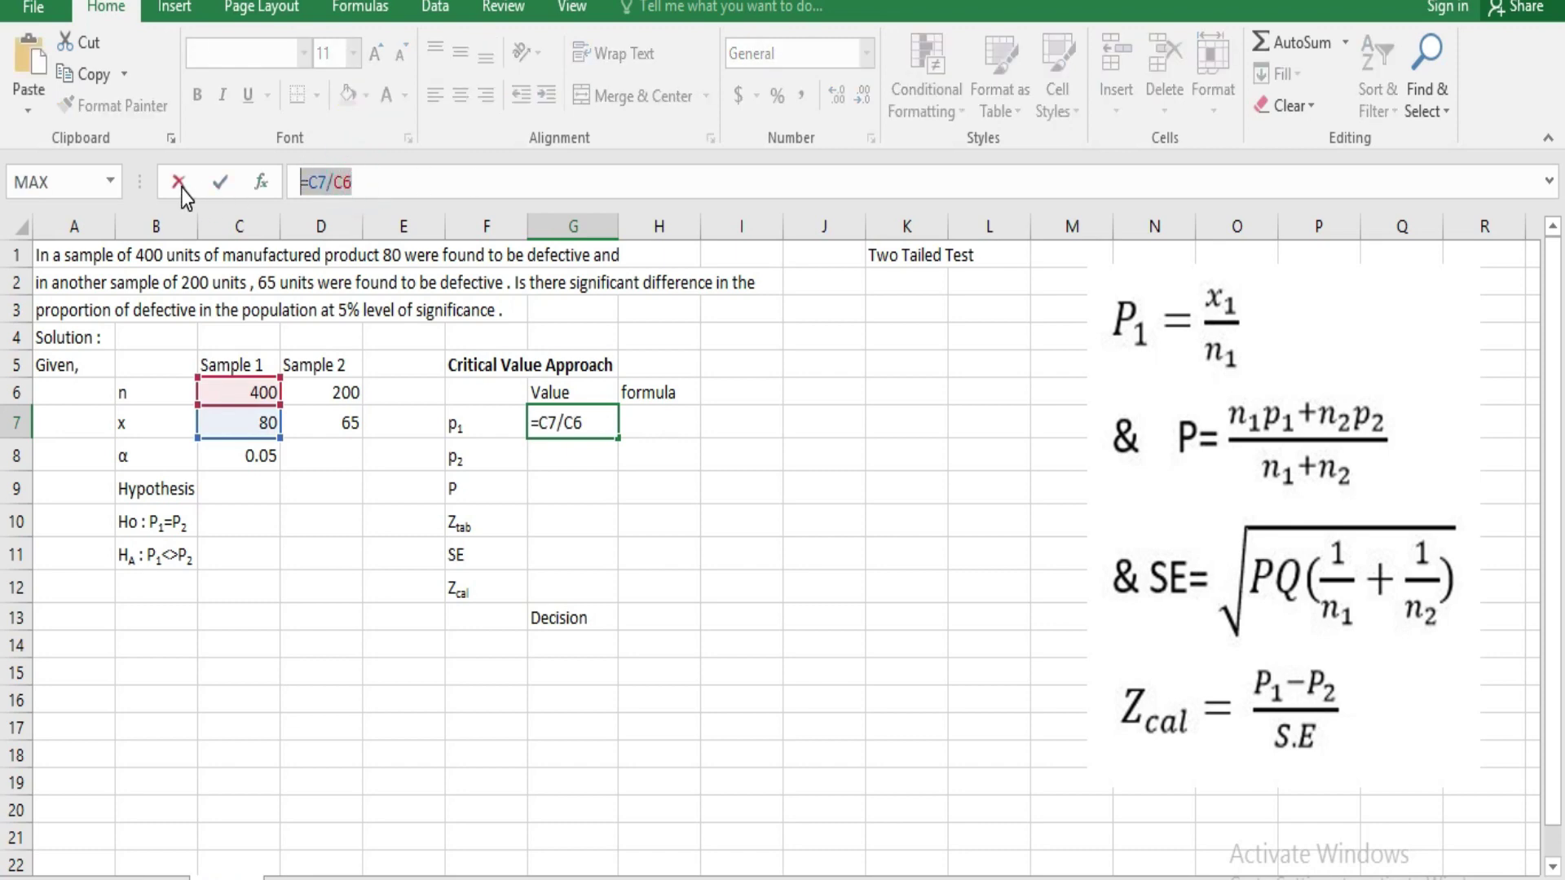
pyautogui.click(220, 182)
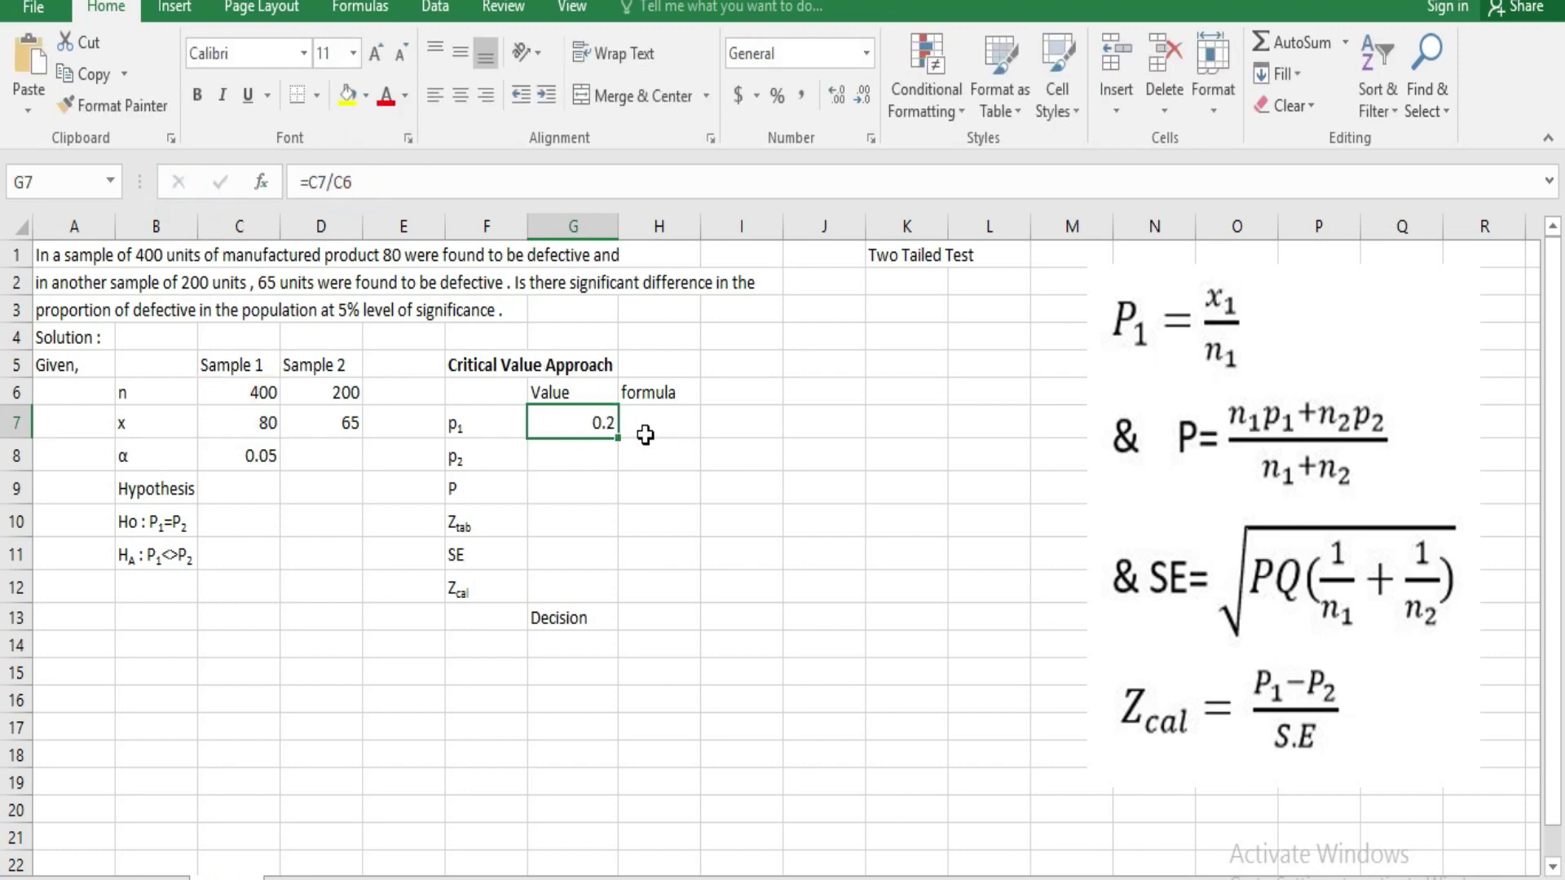
pyautogui.click(644, 432)
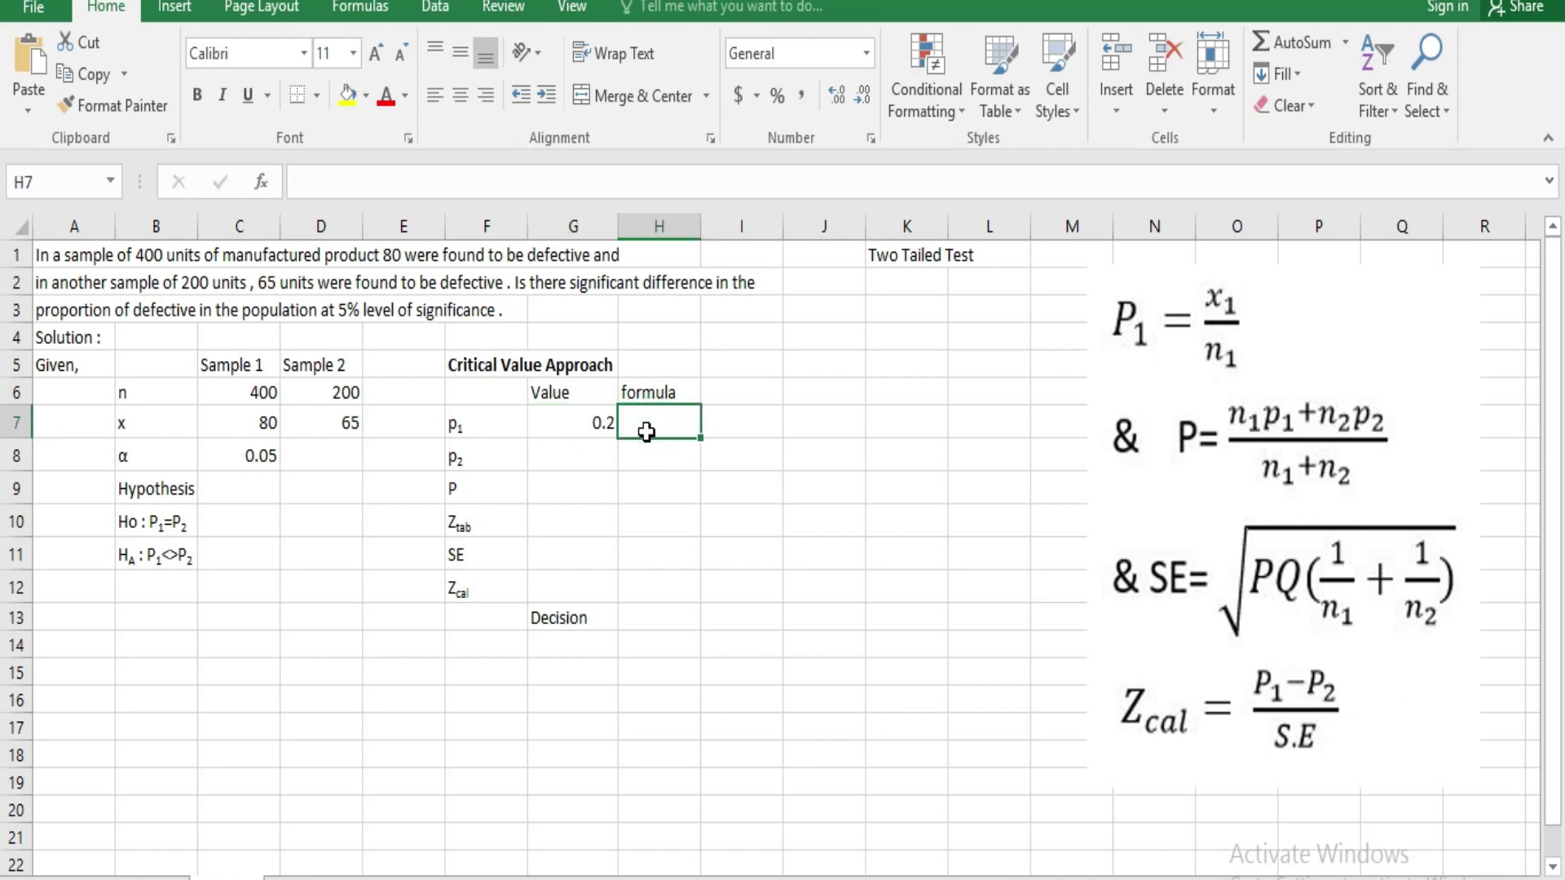
pyautogui.doubleClick(647, 432)
pyautogui.write('=C7/C6')
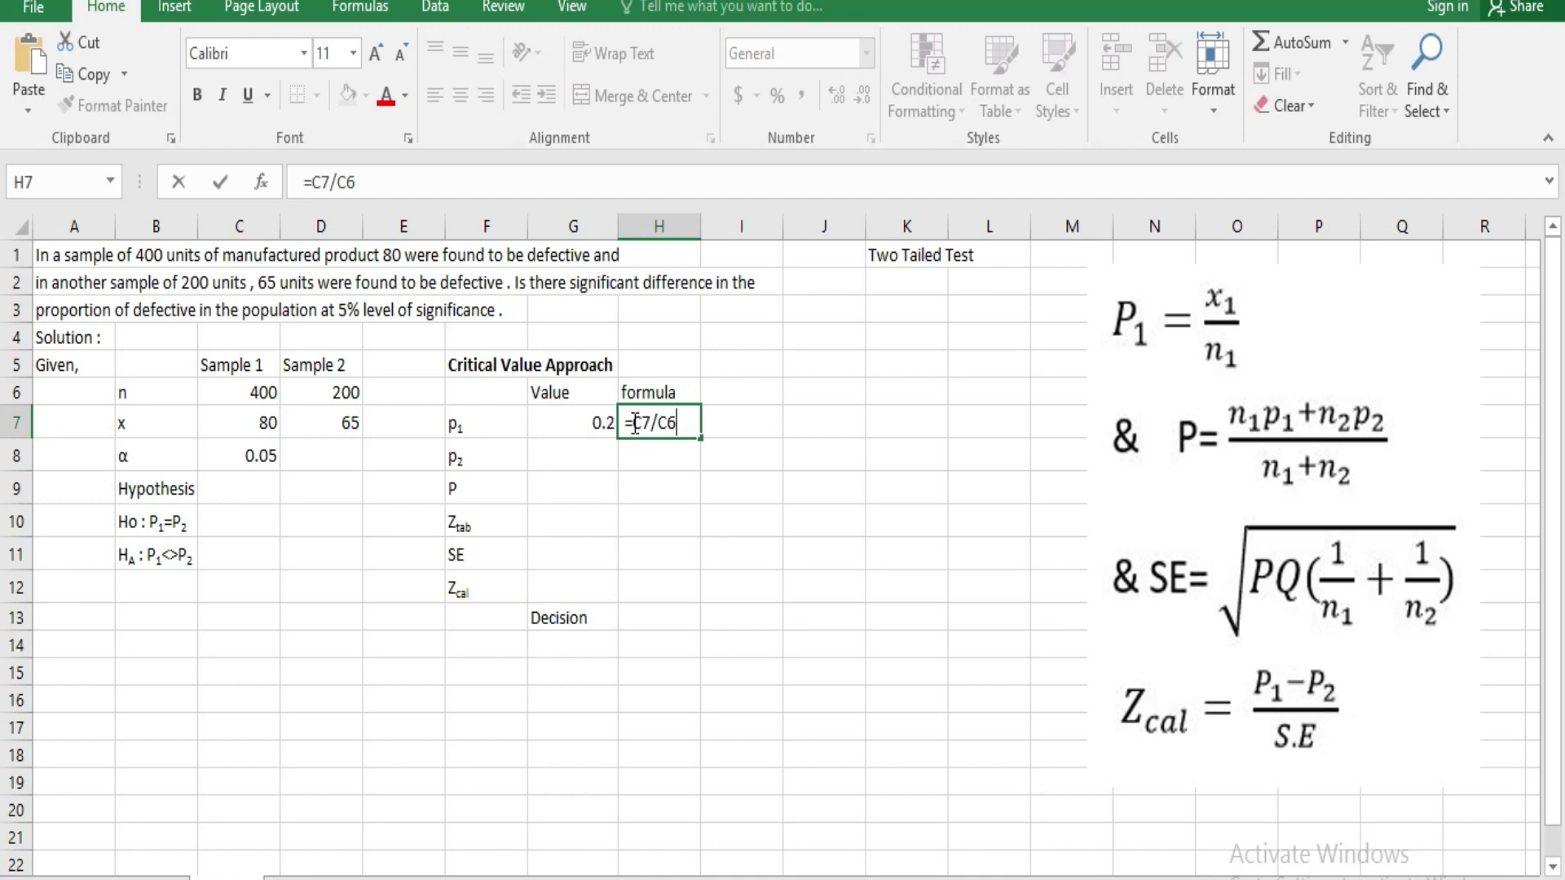
pyautogui.click(581, 456)
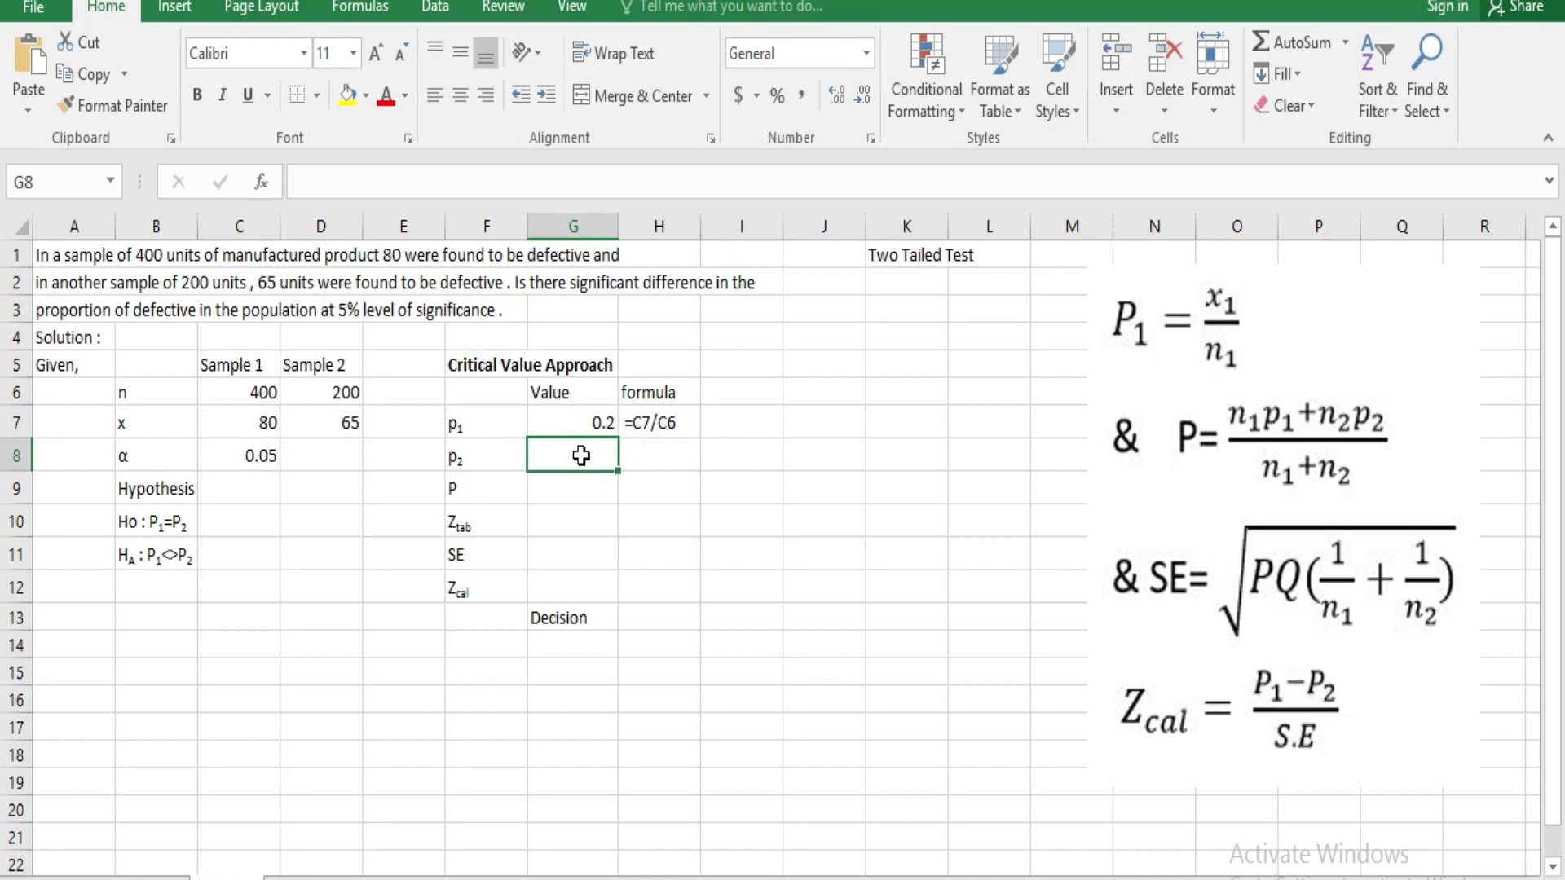
# - Enter =D7/D6 in G8 so p2 shows 0.325
pyautogui.write('=')
pyautogui.click(348, 427)
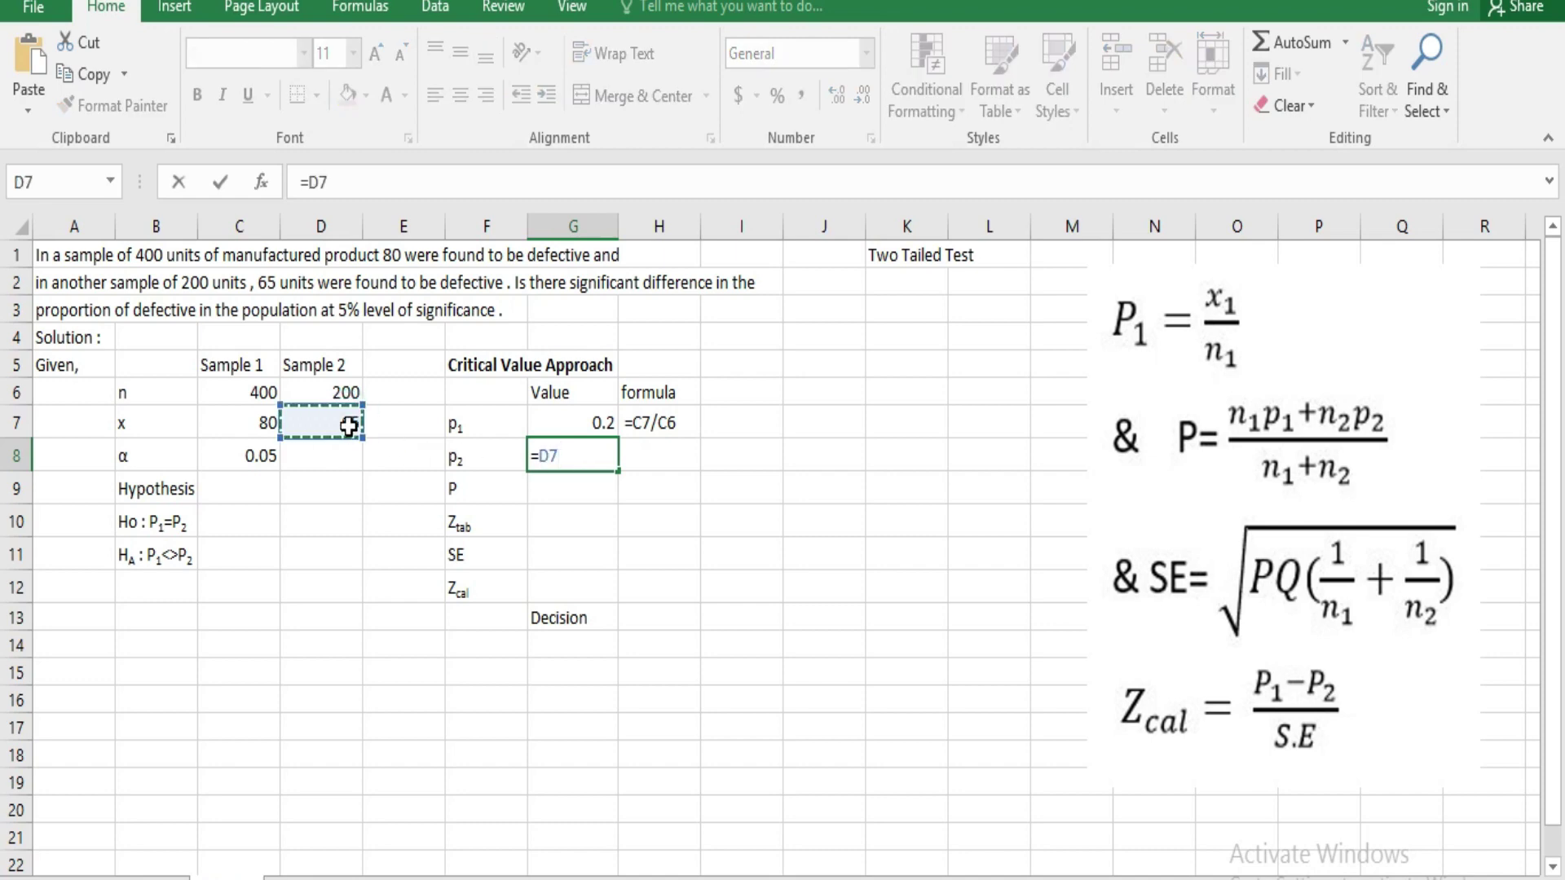
pyautogui.write('/')
pyautogui.click(341, 391)
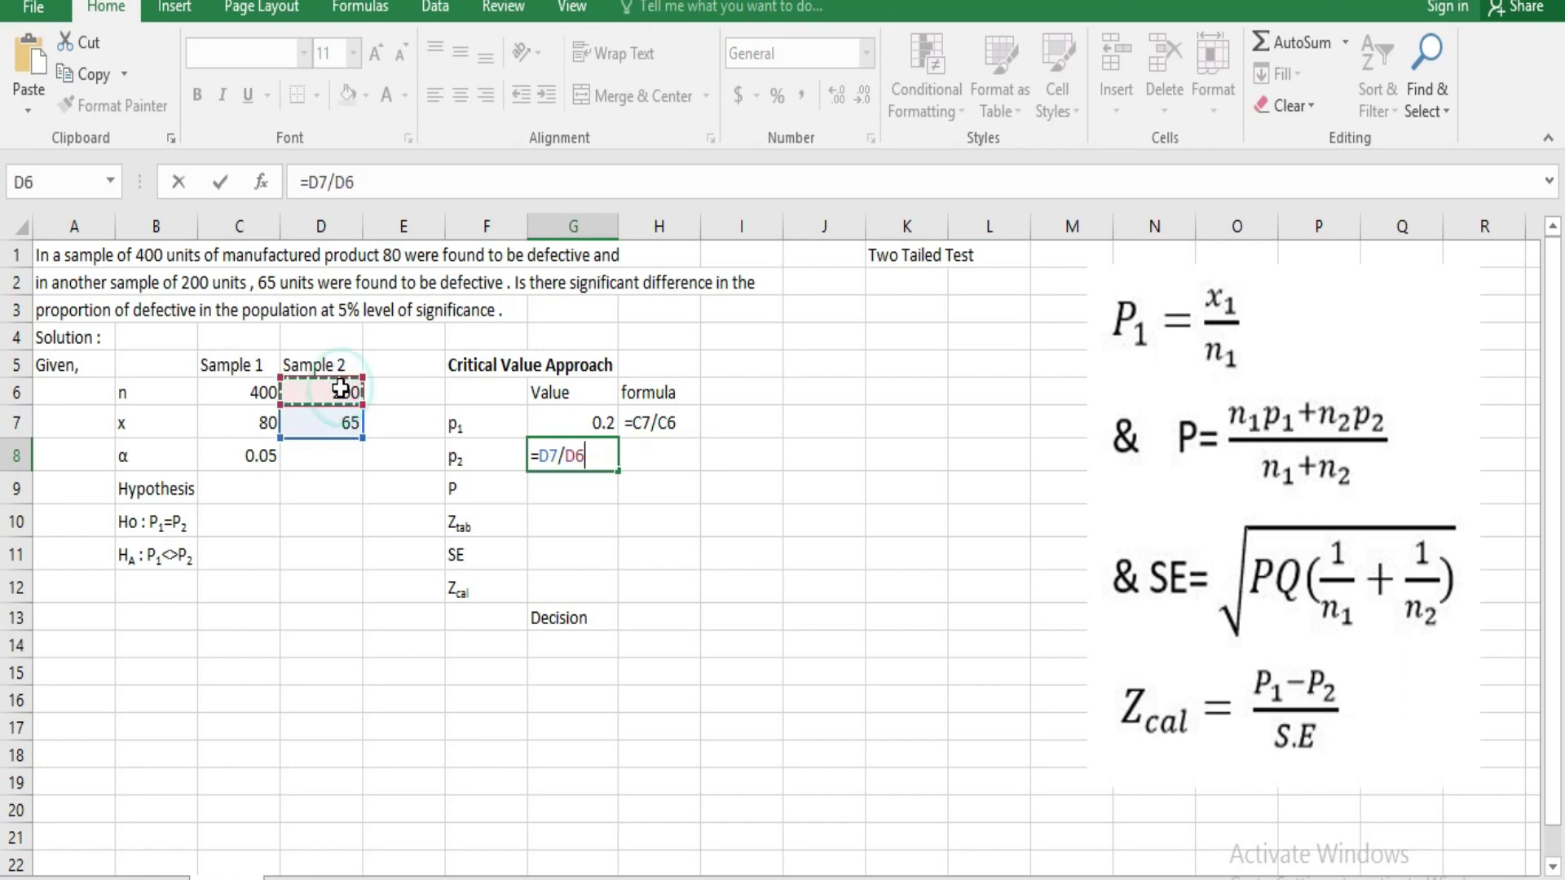
pyautogui.press('Return')
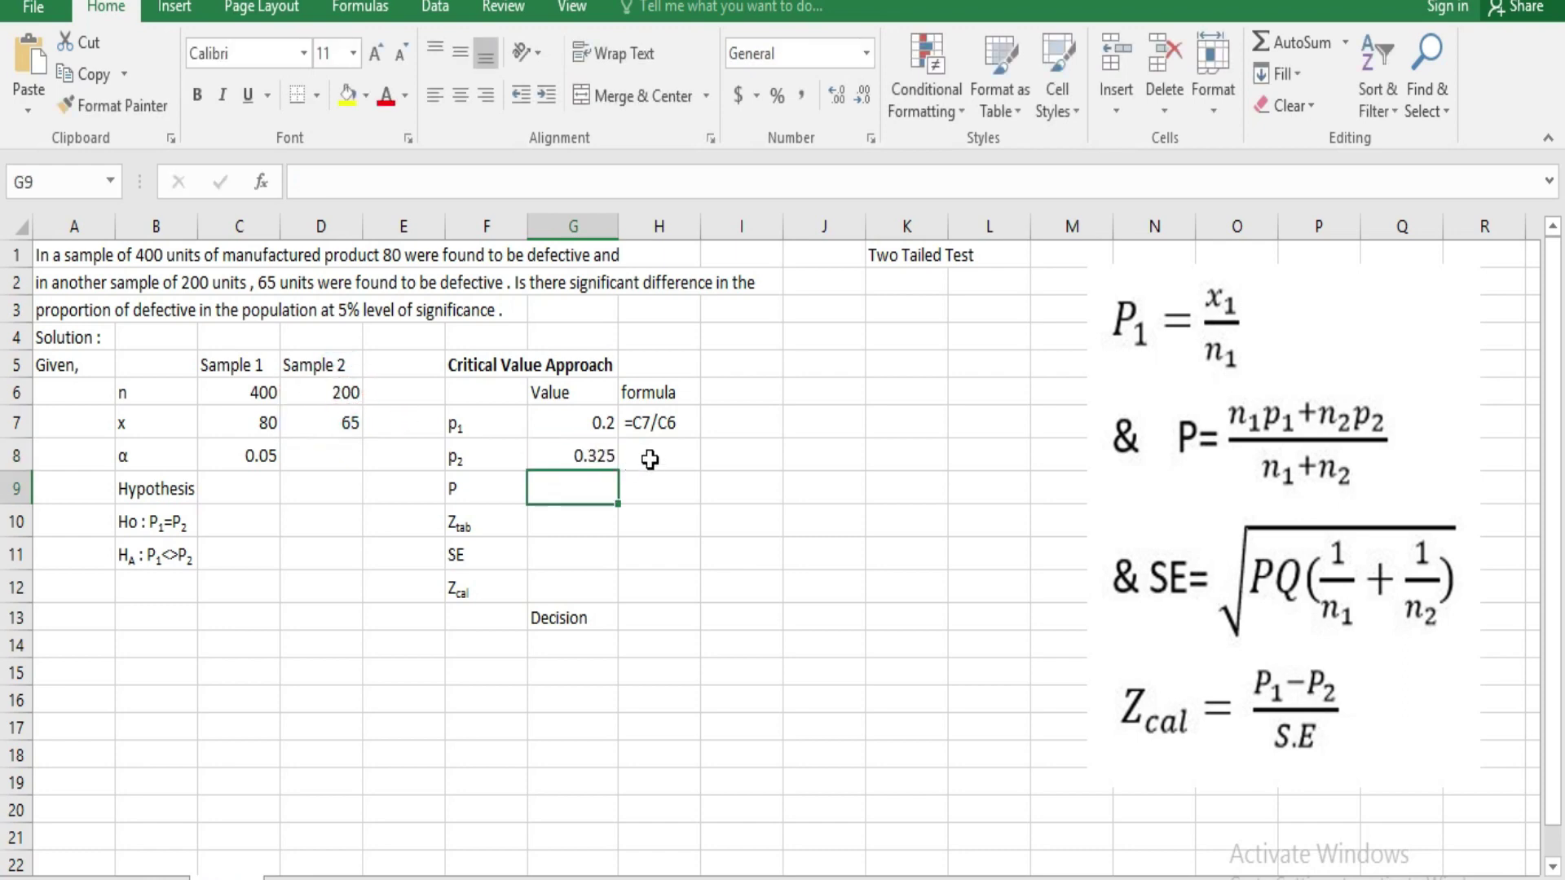
# - Record '=D7/D6 as text in H8 beside the p2 value
pyautogui.click(603, 454)
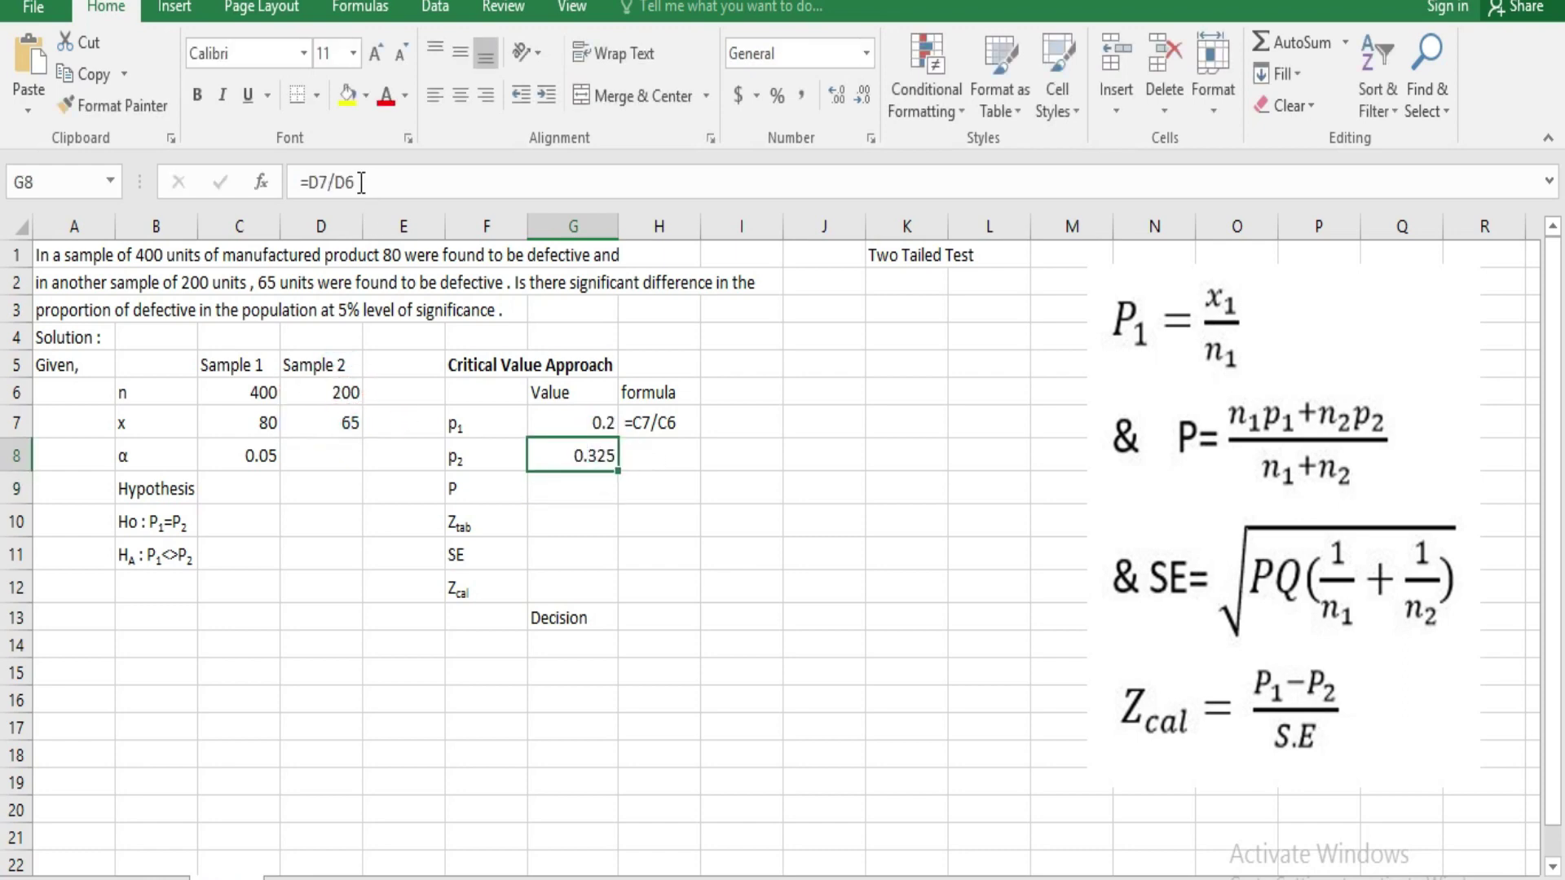
pyautogui.moveTo(363, 182); pyautogui.dragTo(296, 182)
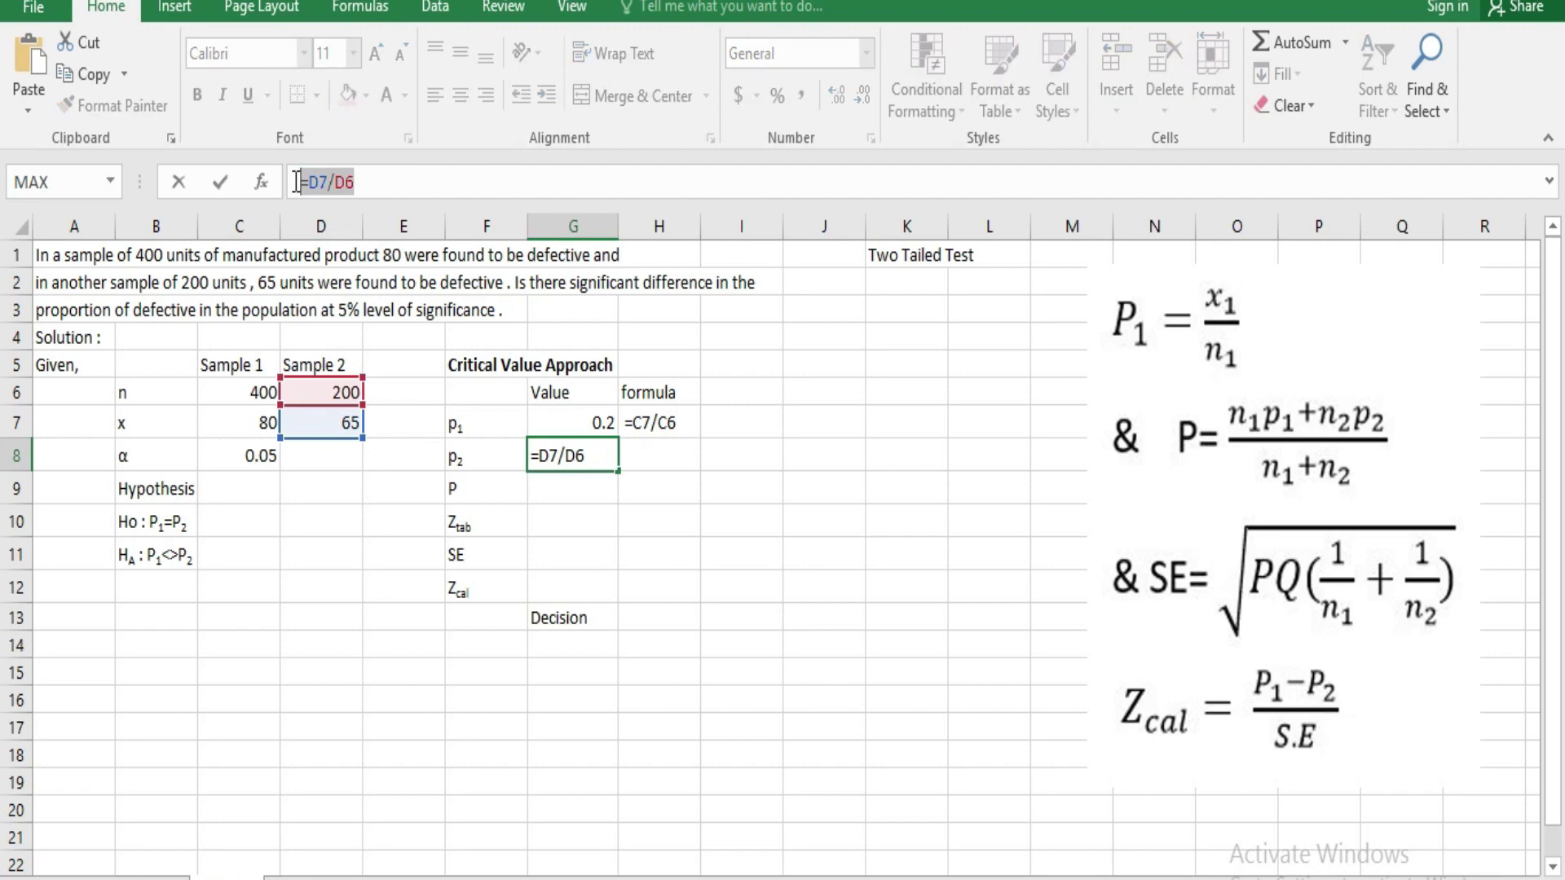
pyautogui.click(179, 182)
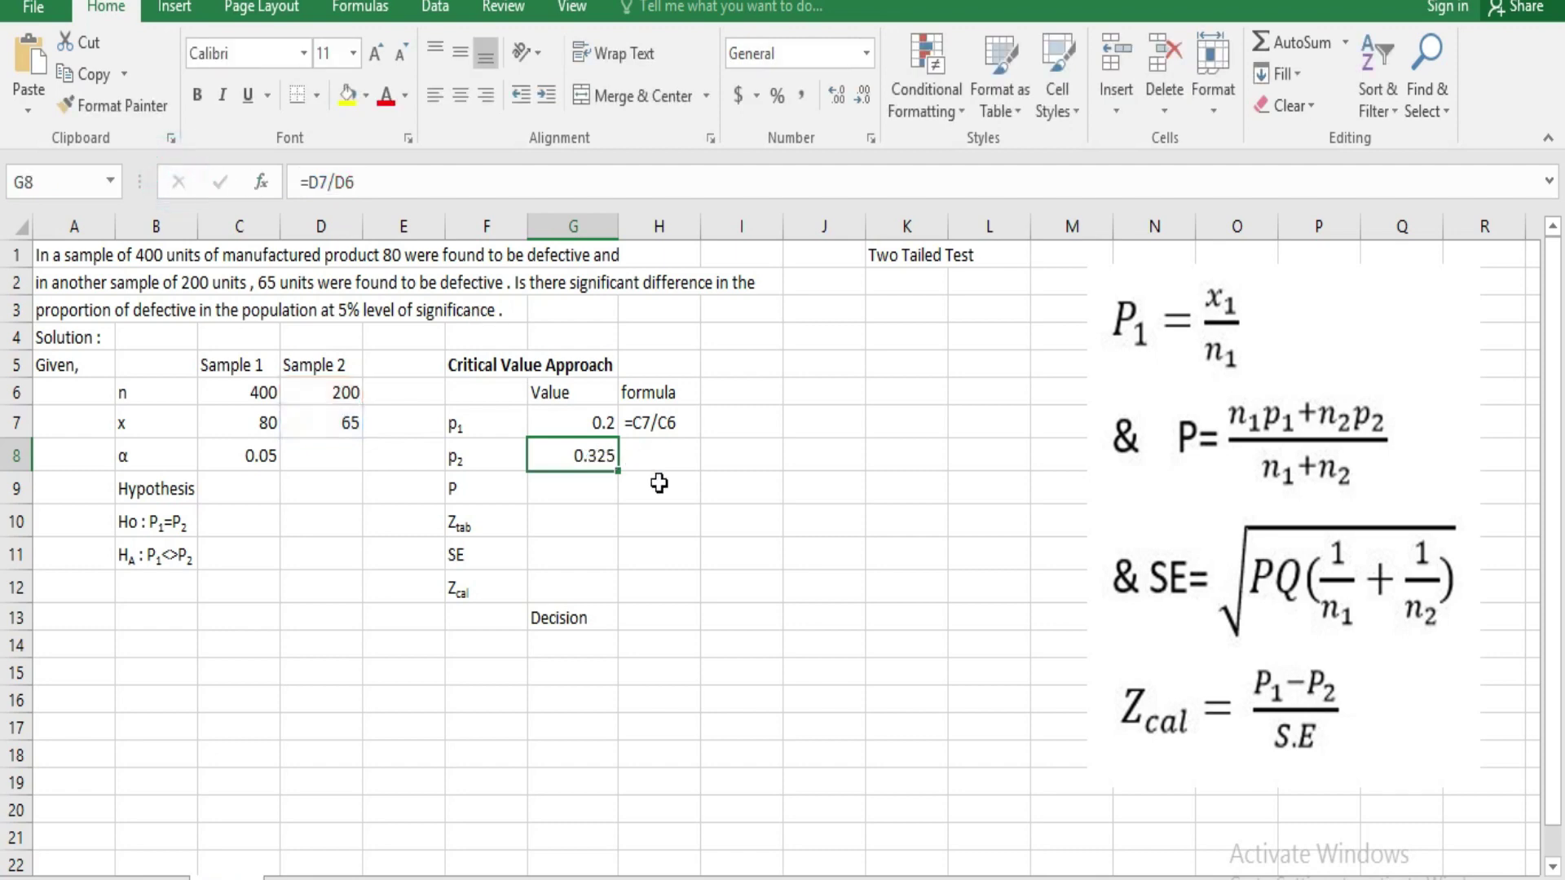
pyautogui.click(649, 459)
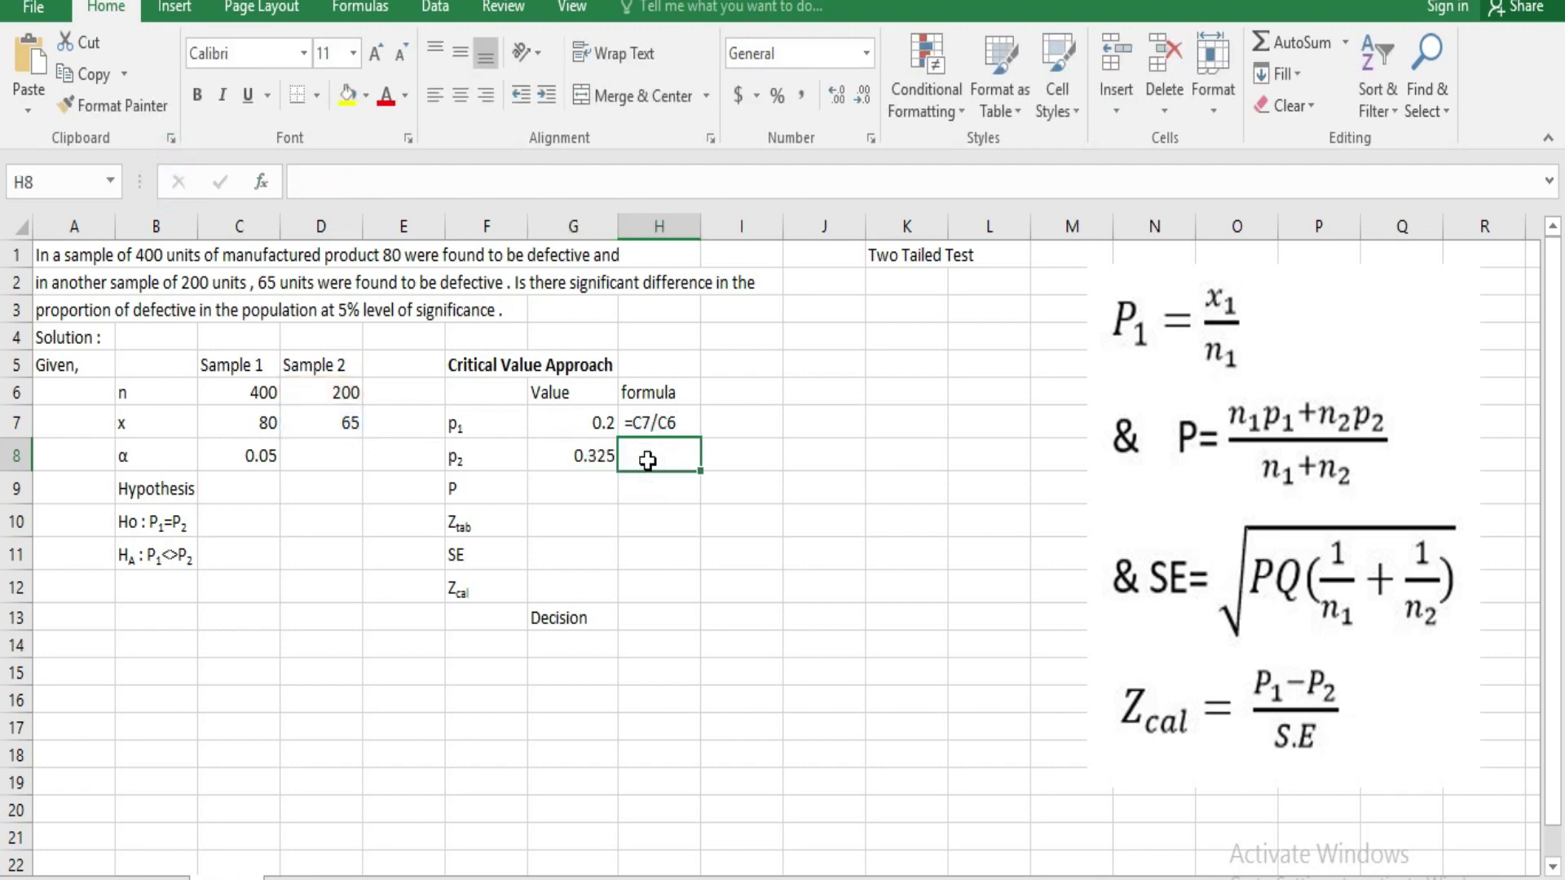
pyautogui.write("'")
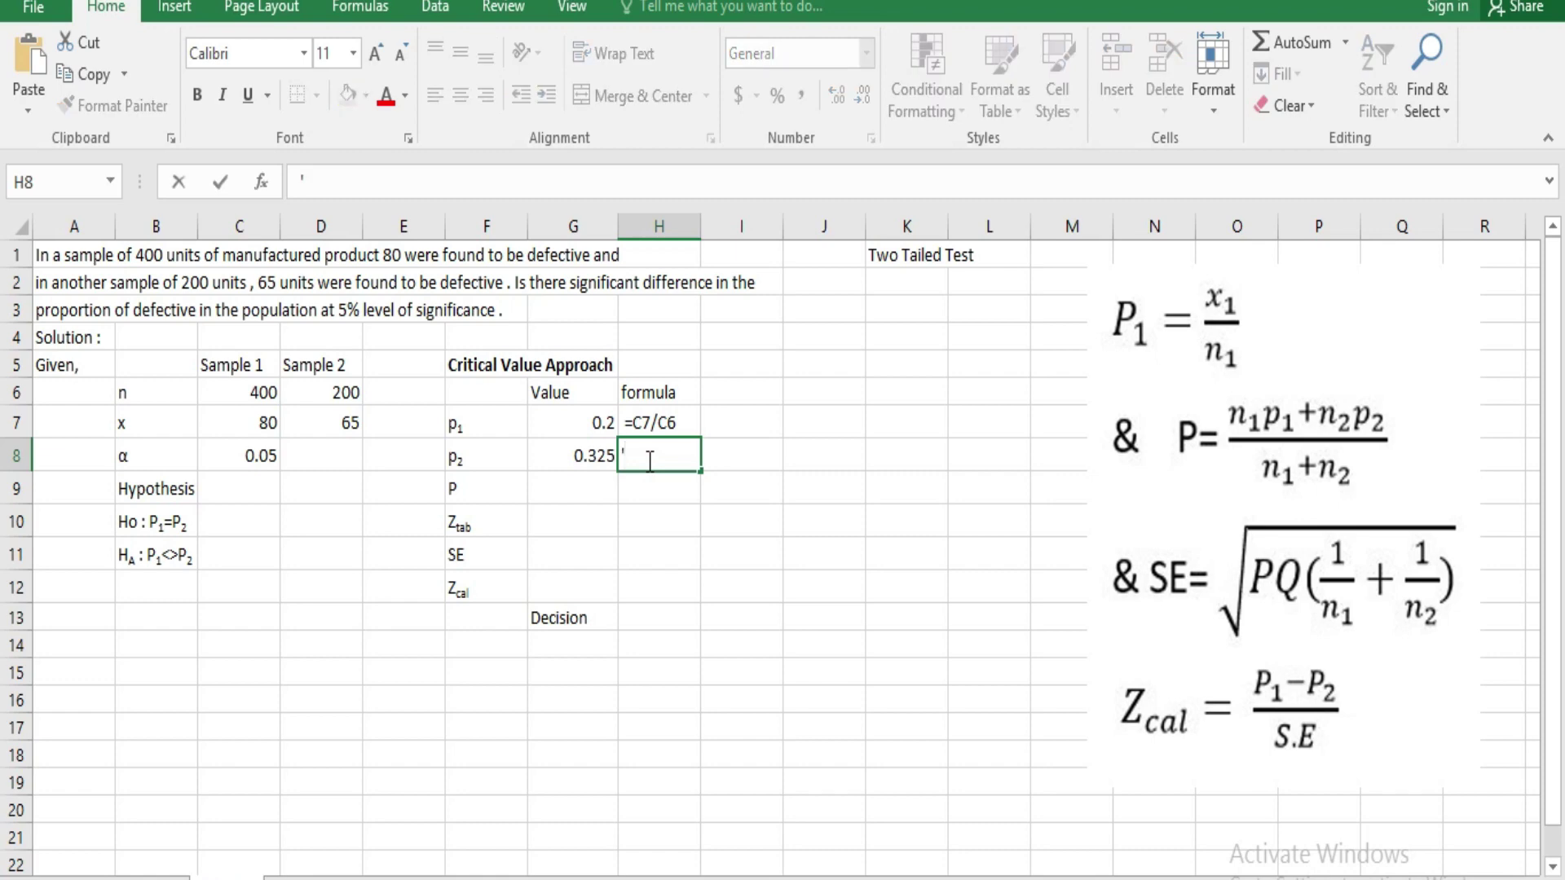
pyautogui.write('=D7/D6')
pyautogui.click(569, 483)
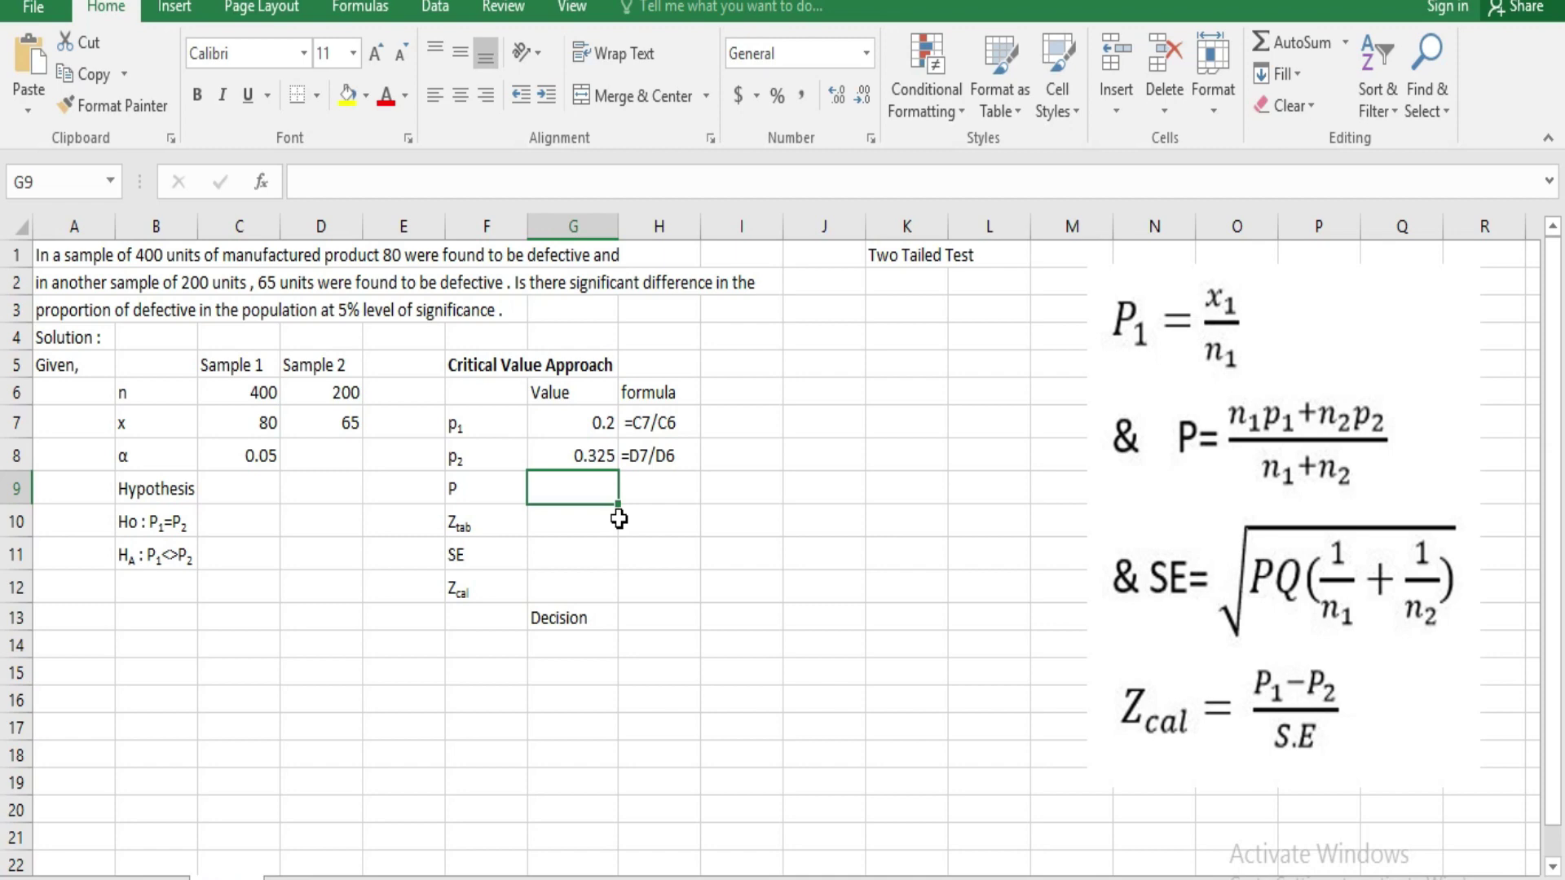
# - Enter =(C6*G7+D6*G8)/(C6+D6) in G9, giving pooled proportion 0.2416667
pyautogui.write('=')
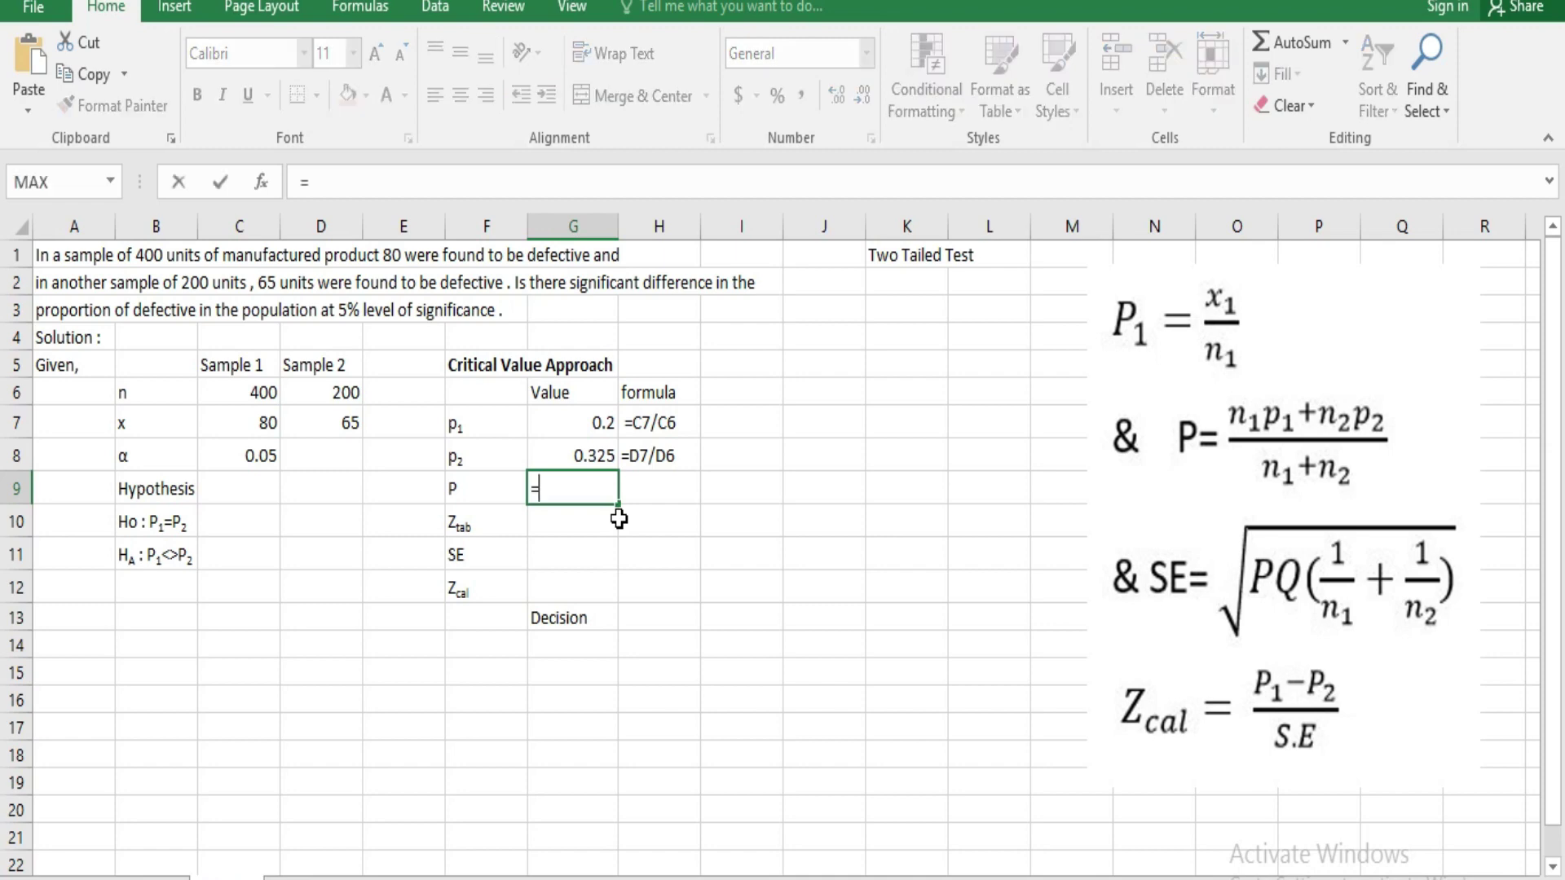
pyautogui.write('(')
pyautogui.click(250, 398)
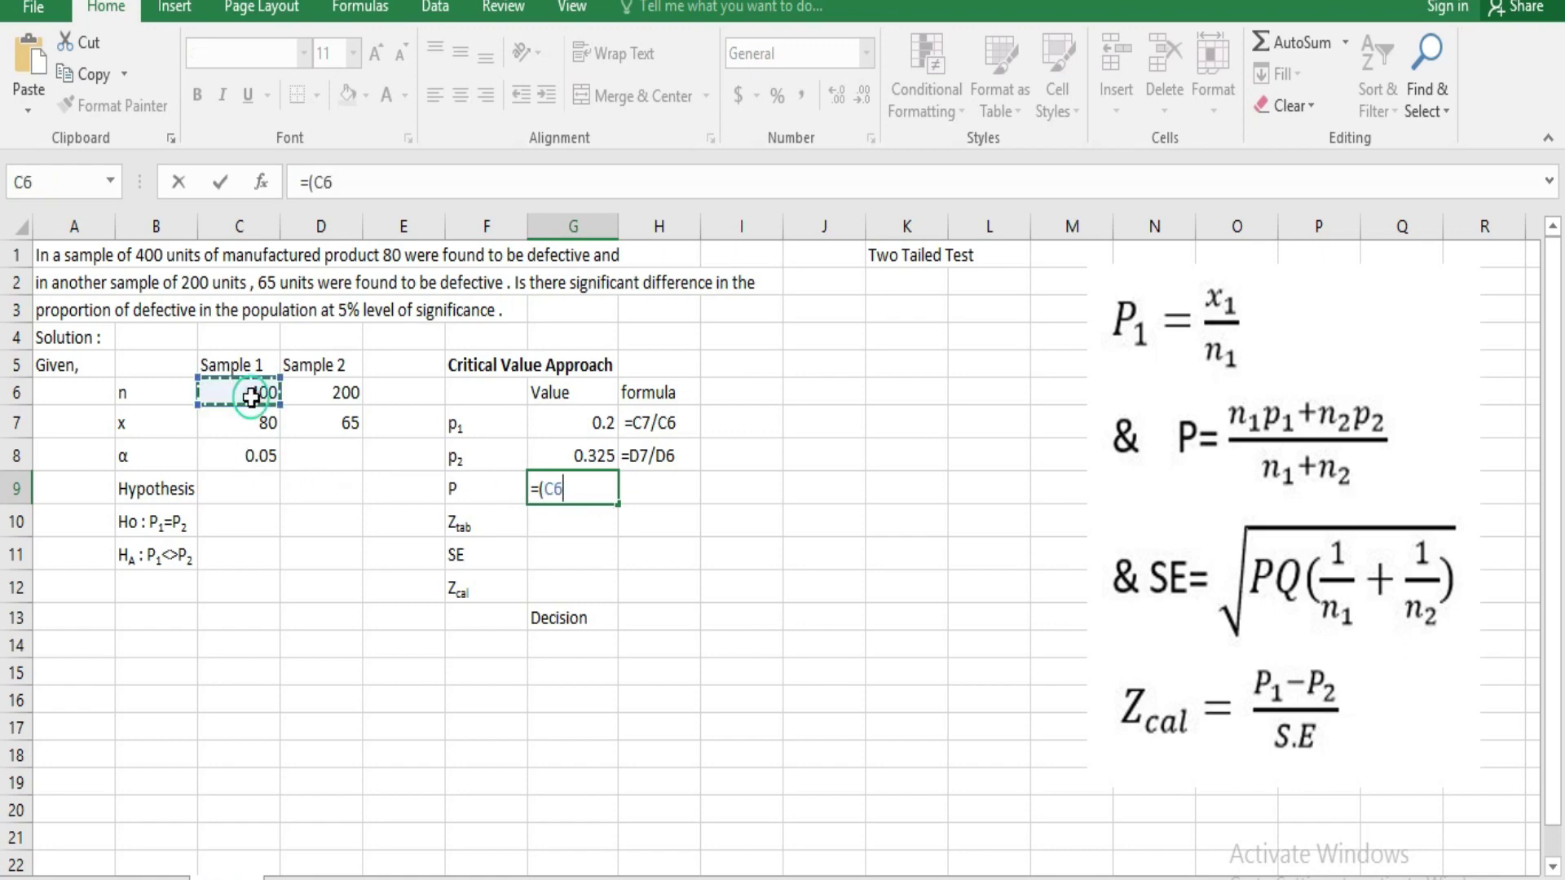
pyautogui.write('*')
pyautogui.click(587, 430)
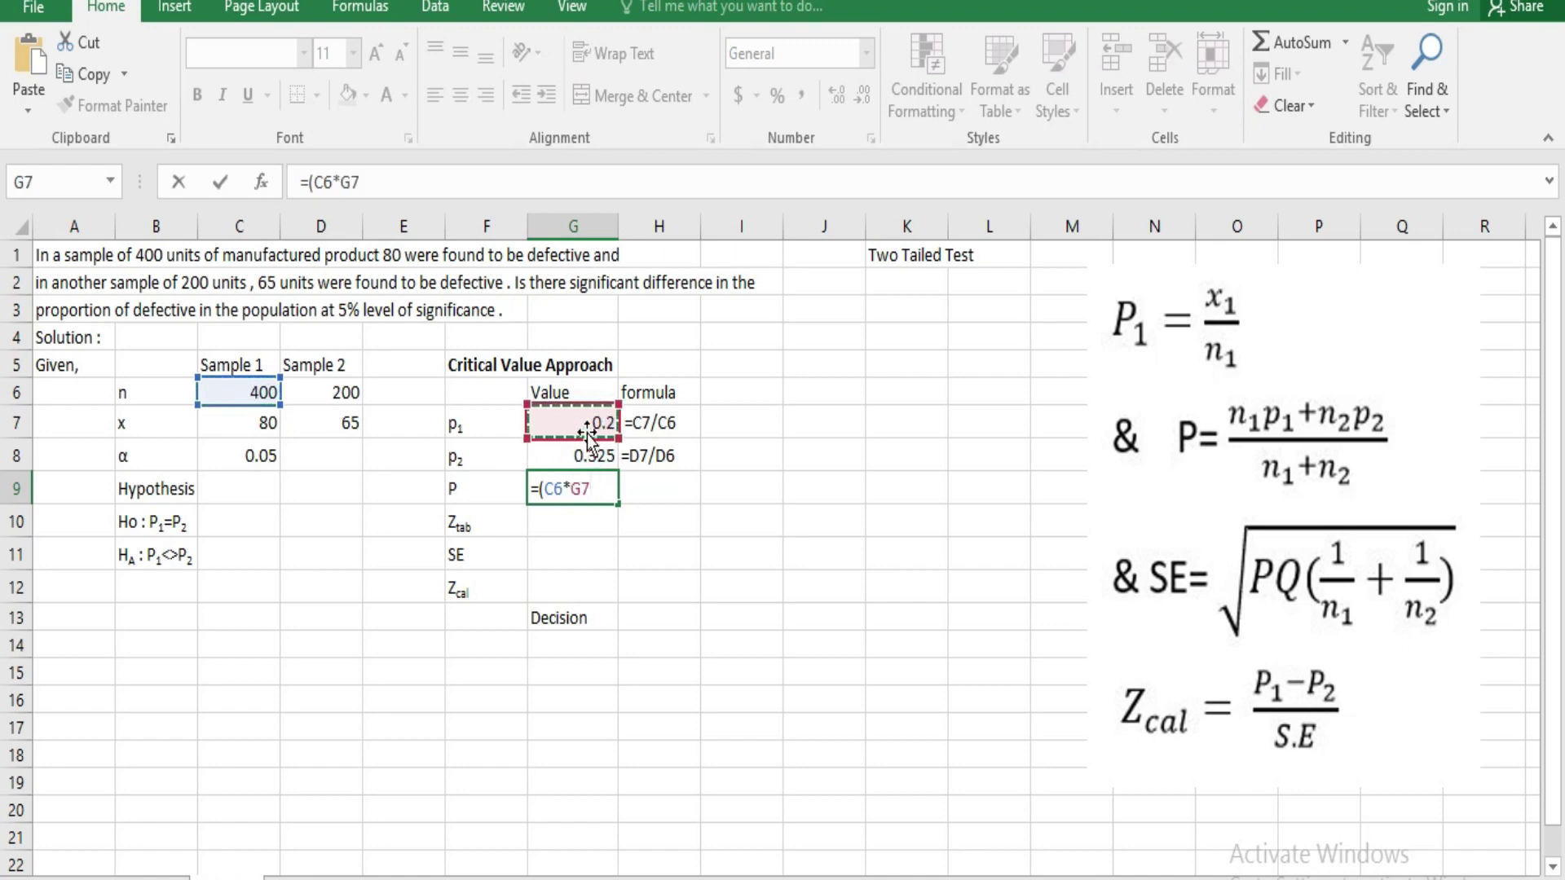
pyautogui.write('+')
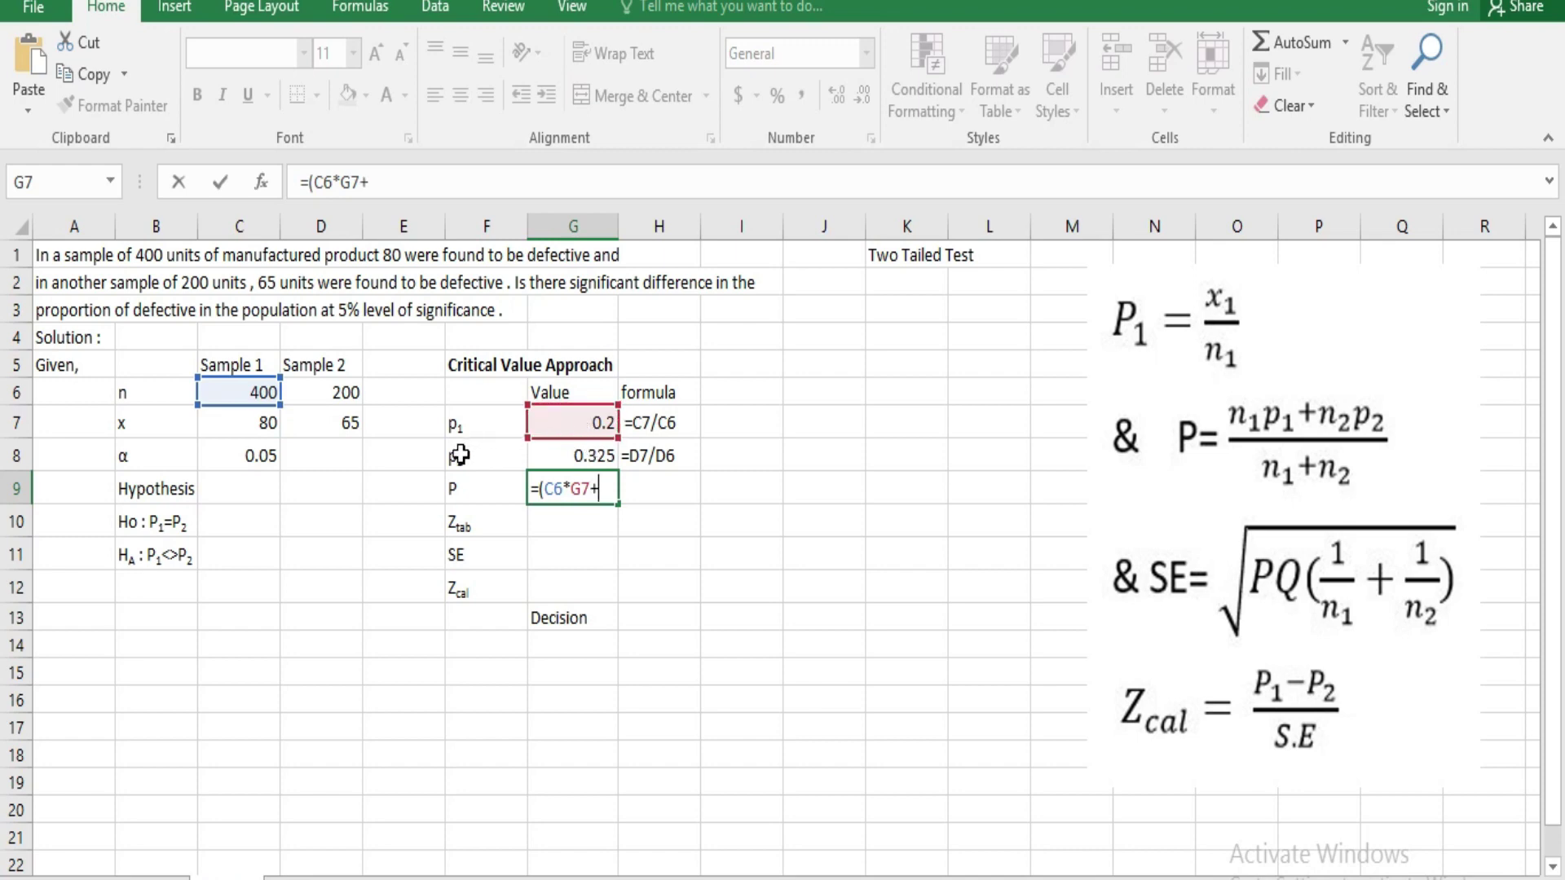
pyautogui.click(340, 400)
pyautogui.write('*')
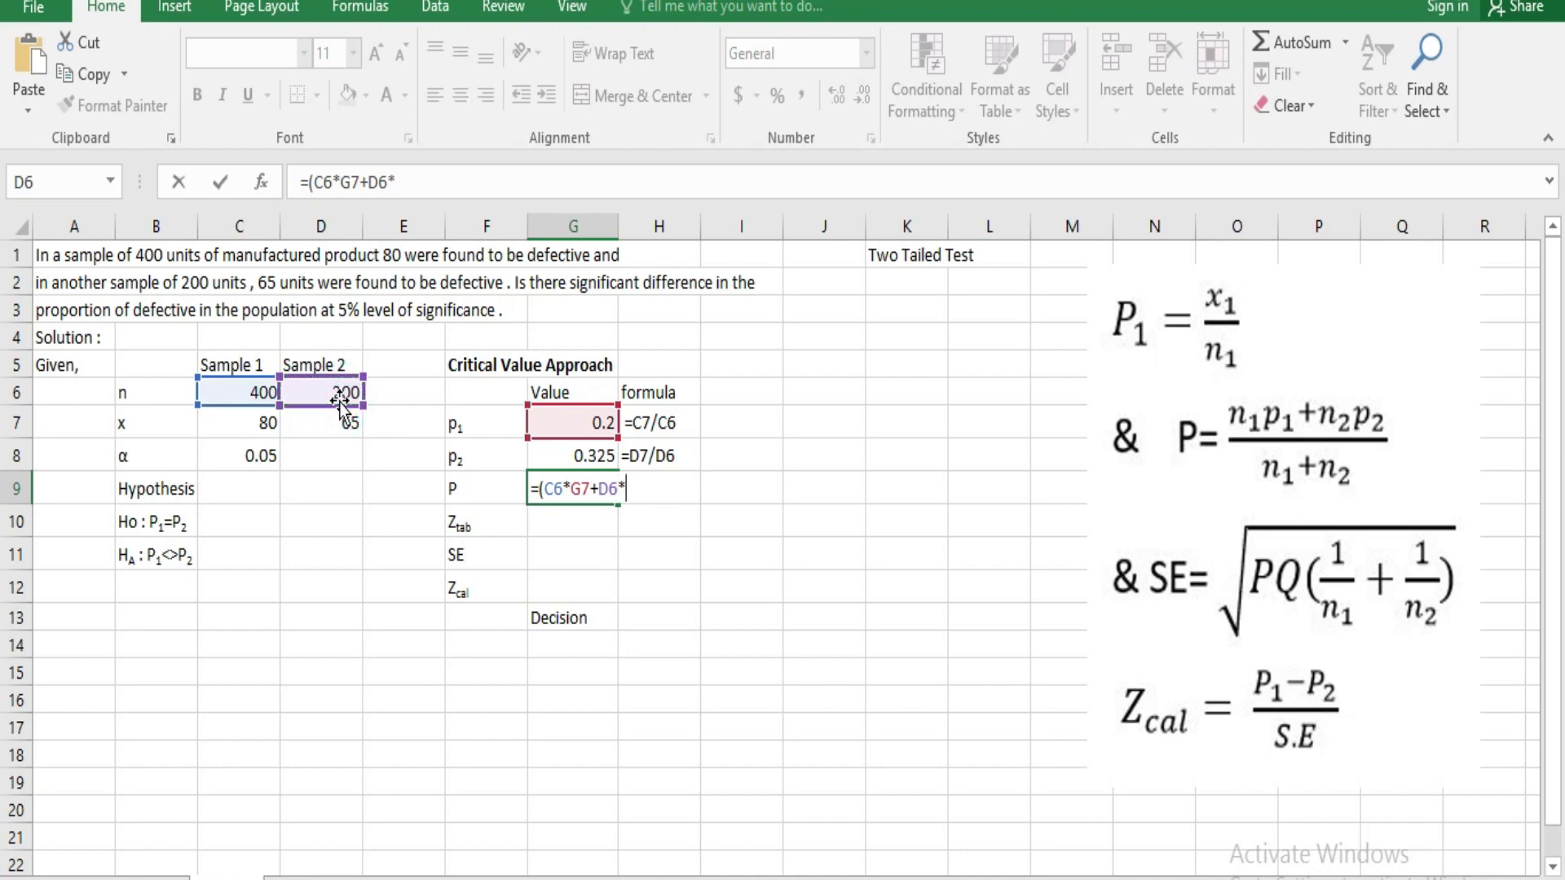
pyautogui.click(572, 456)
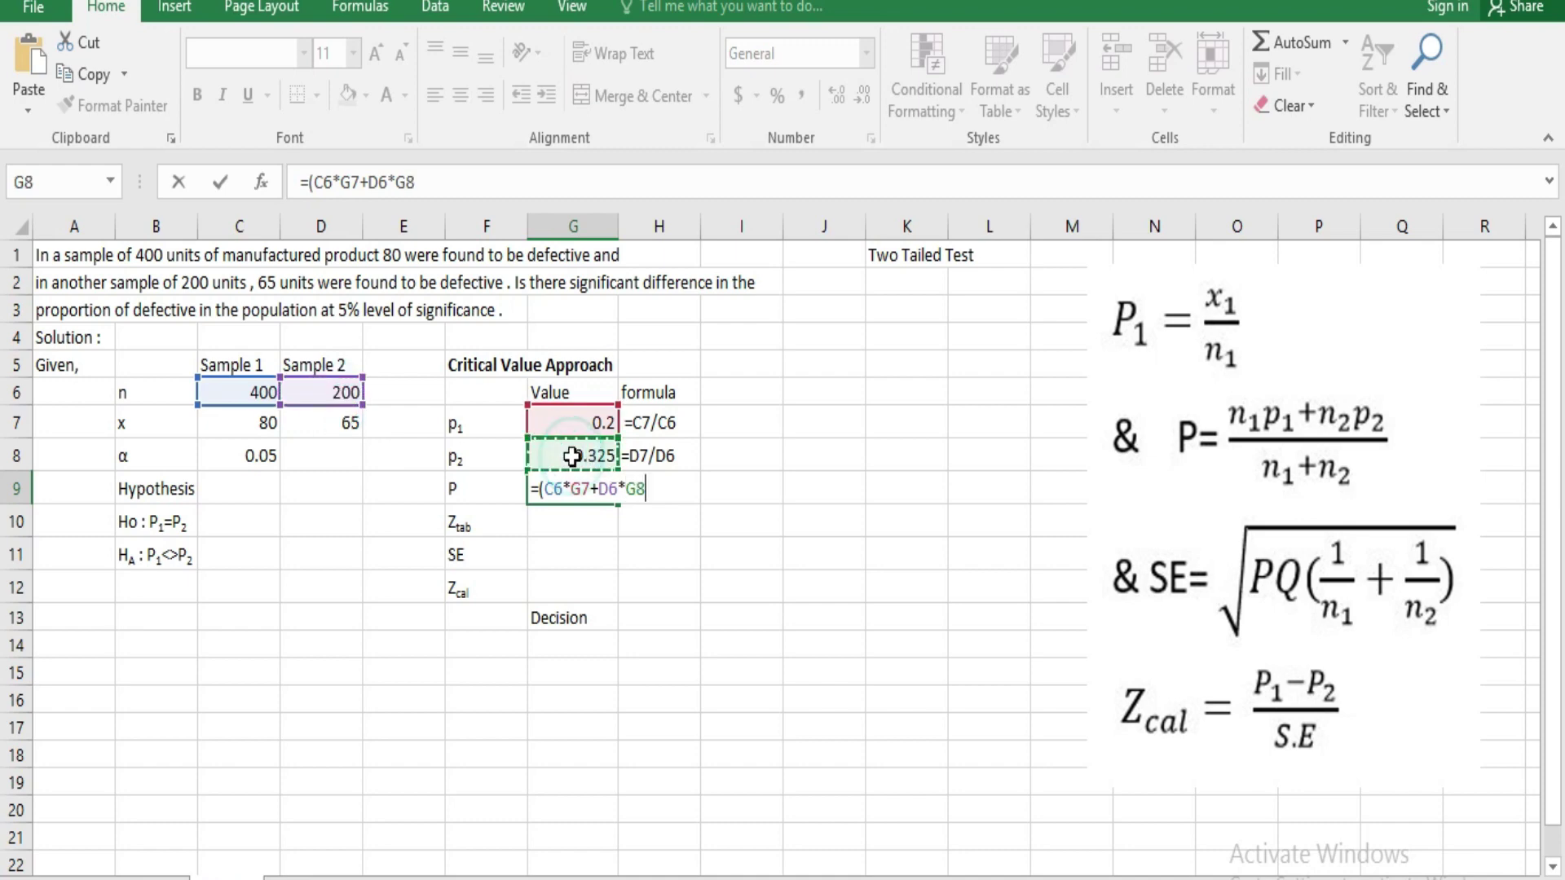
pyautogui.write(')')
pyautogui.write('/')
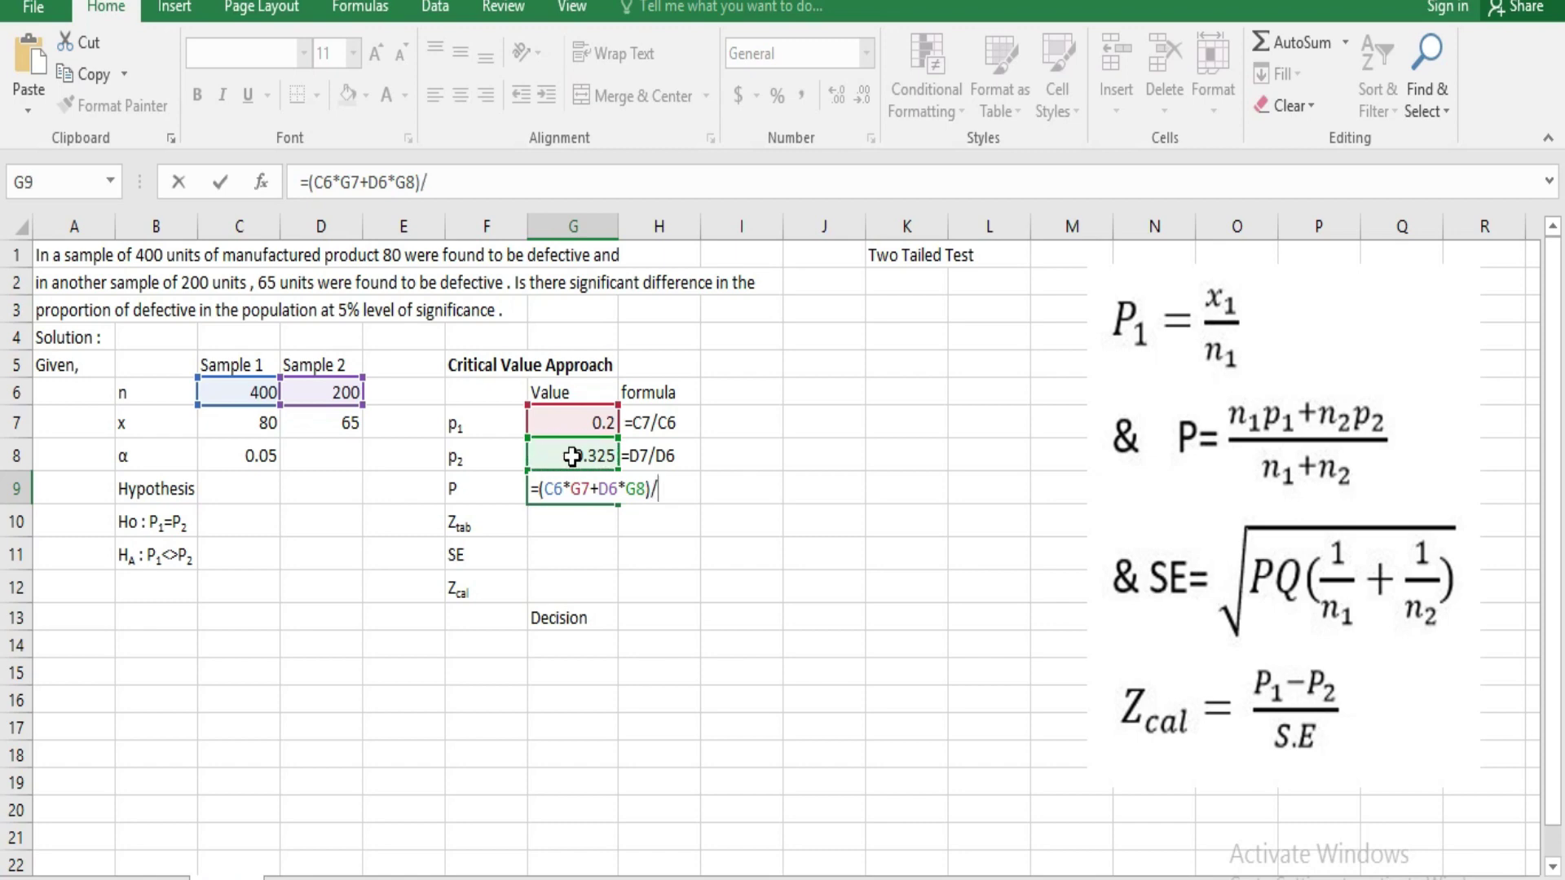
pyautogui.write('(')
pyautogui.click(258, 388)
pyautogui.write('+')
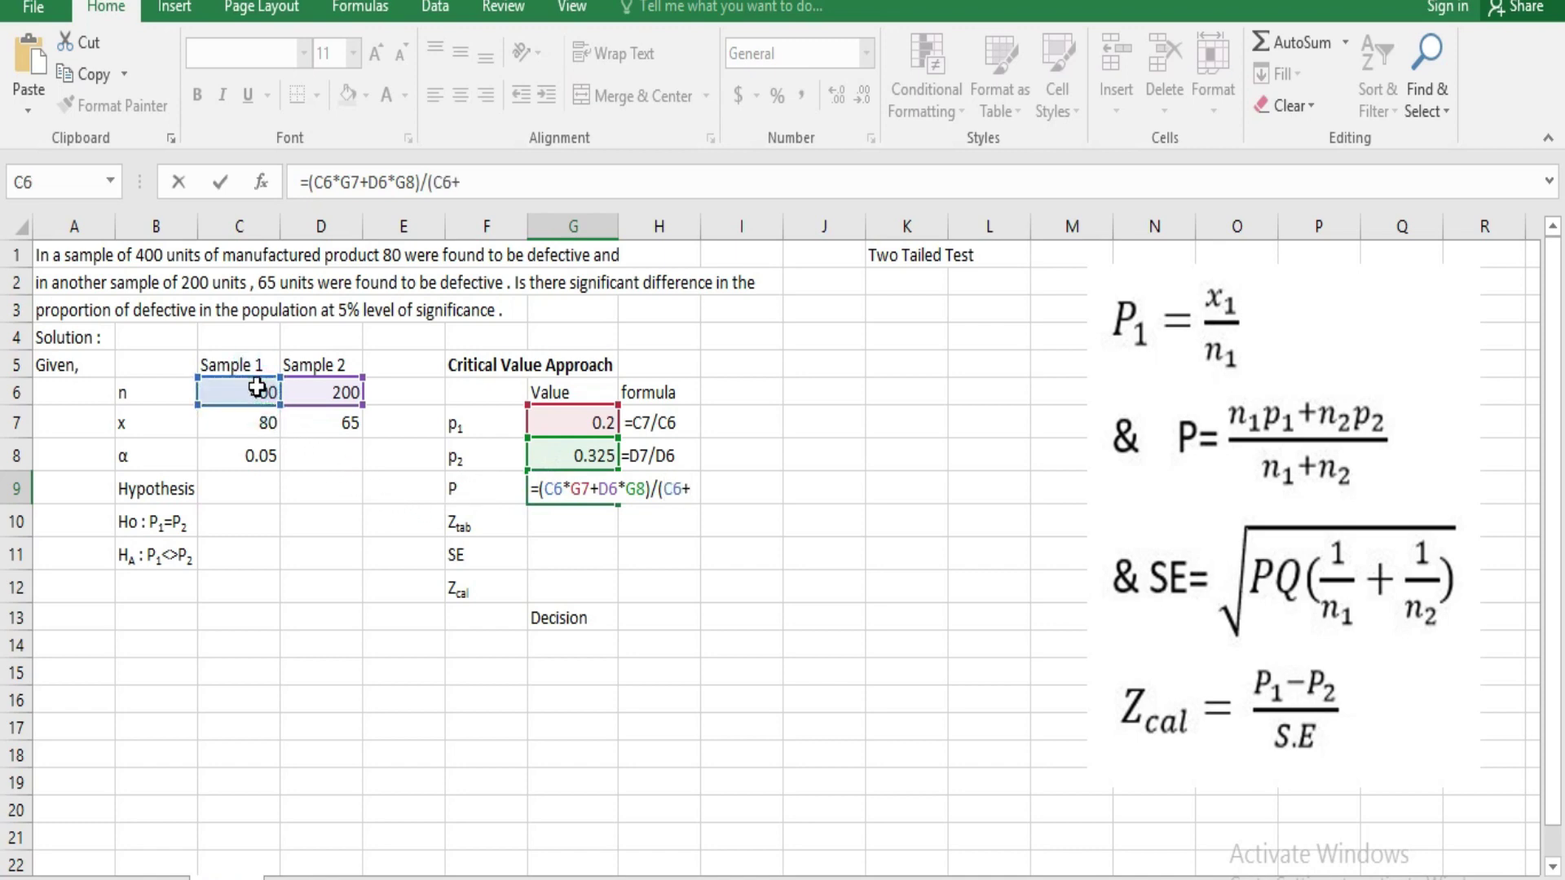
pyautogui.click(317, 390)
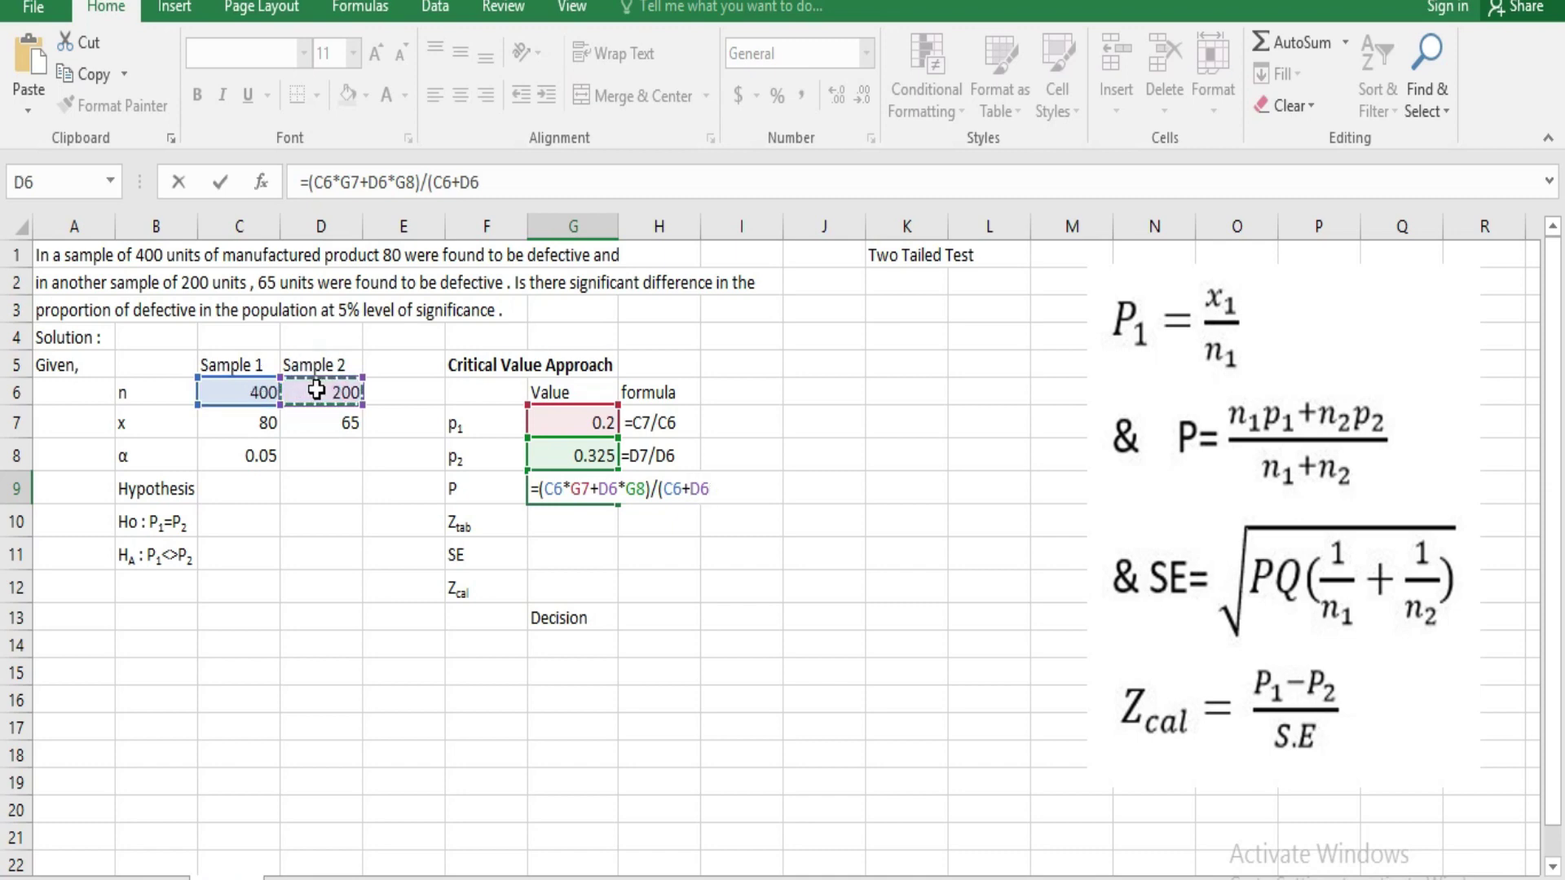
pyautogui.write(')')
pyautogui.press('Return')
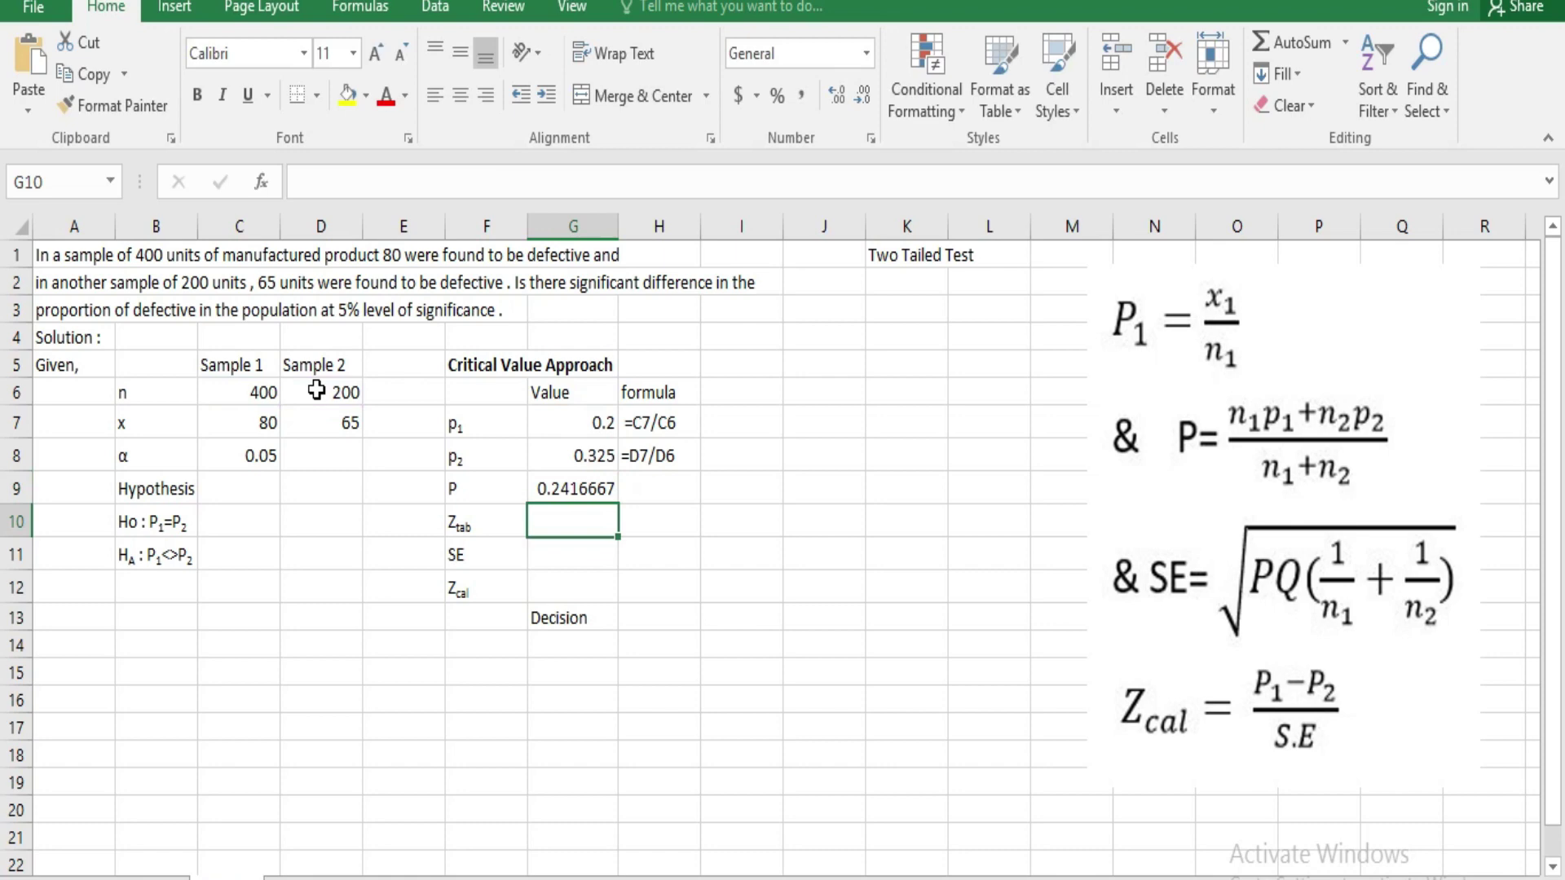
# - Paste the pooled proportion formula into H9 as text after an apostrophe
pyautogui.click(600, 489)
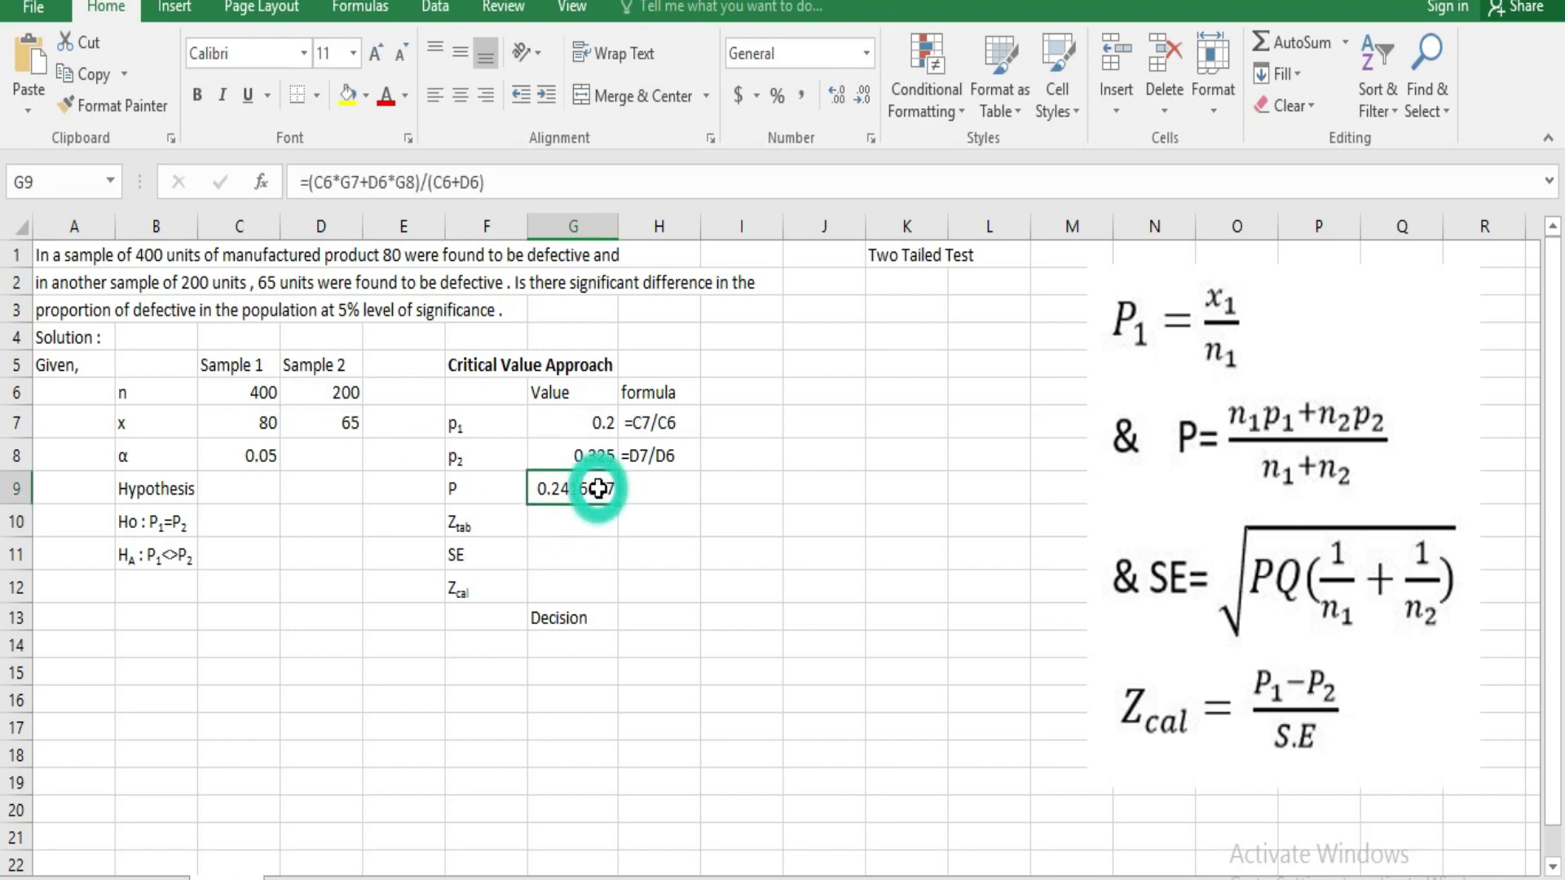
pyautogui.moveTo(488, 182)
pyautogui.mouseDown()
pyautogui.moveTo(397, 195)
pyautogui.moveTo(298, 183)
pyautogui.mouseUp()
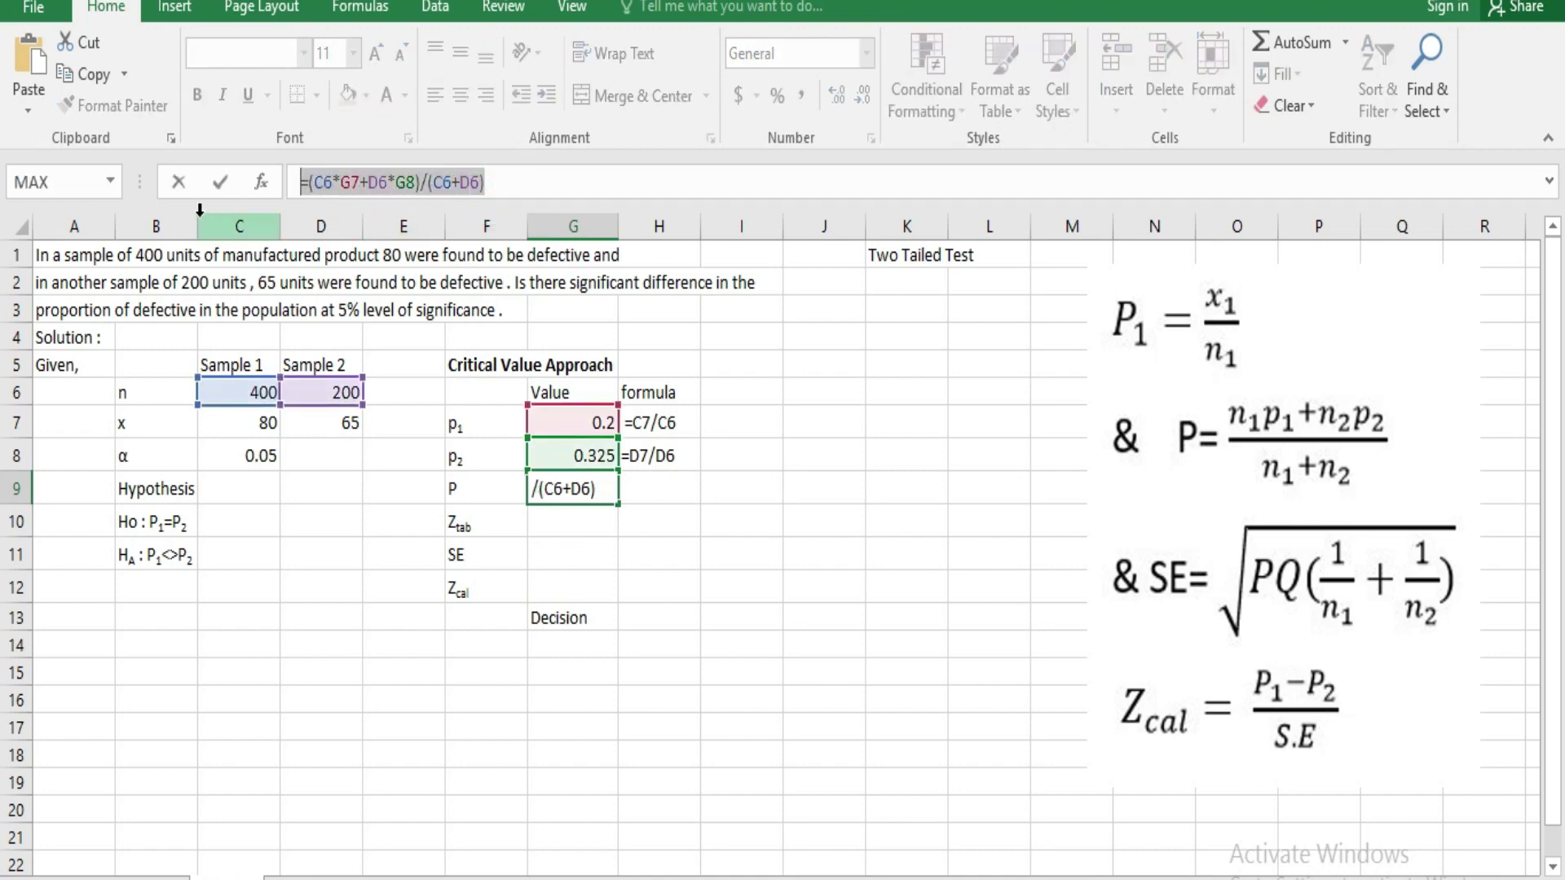
pyautogui.click(177, 184)
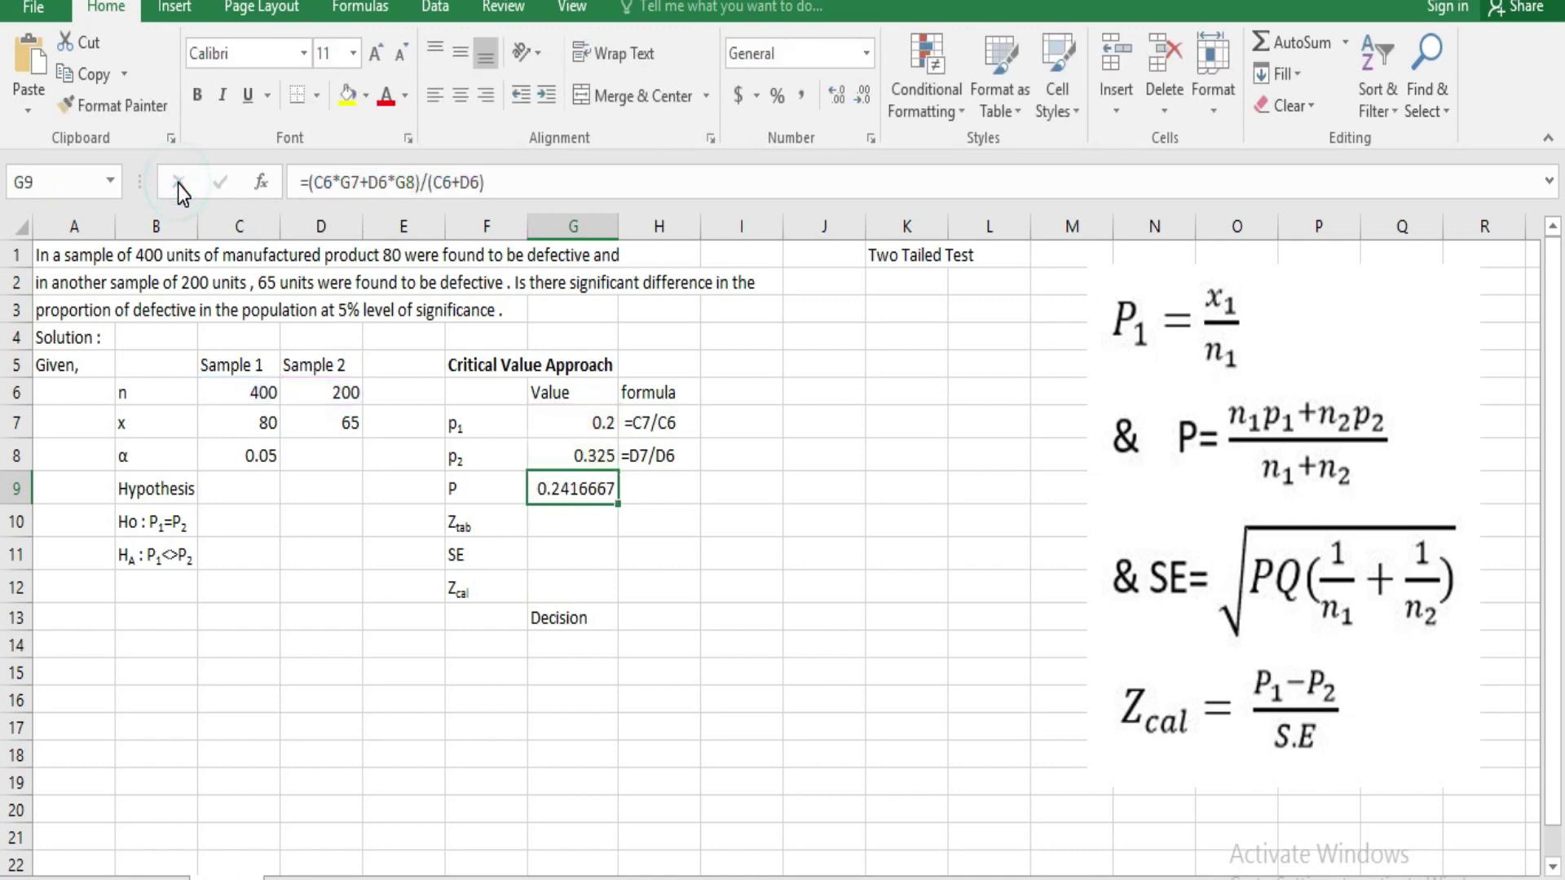
pyautogui.click(647, 493)
pyautogui.write("'")
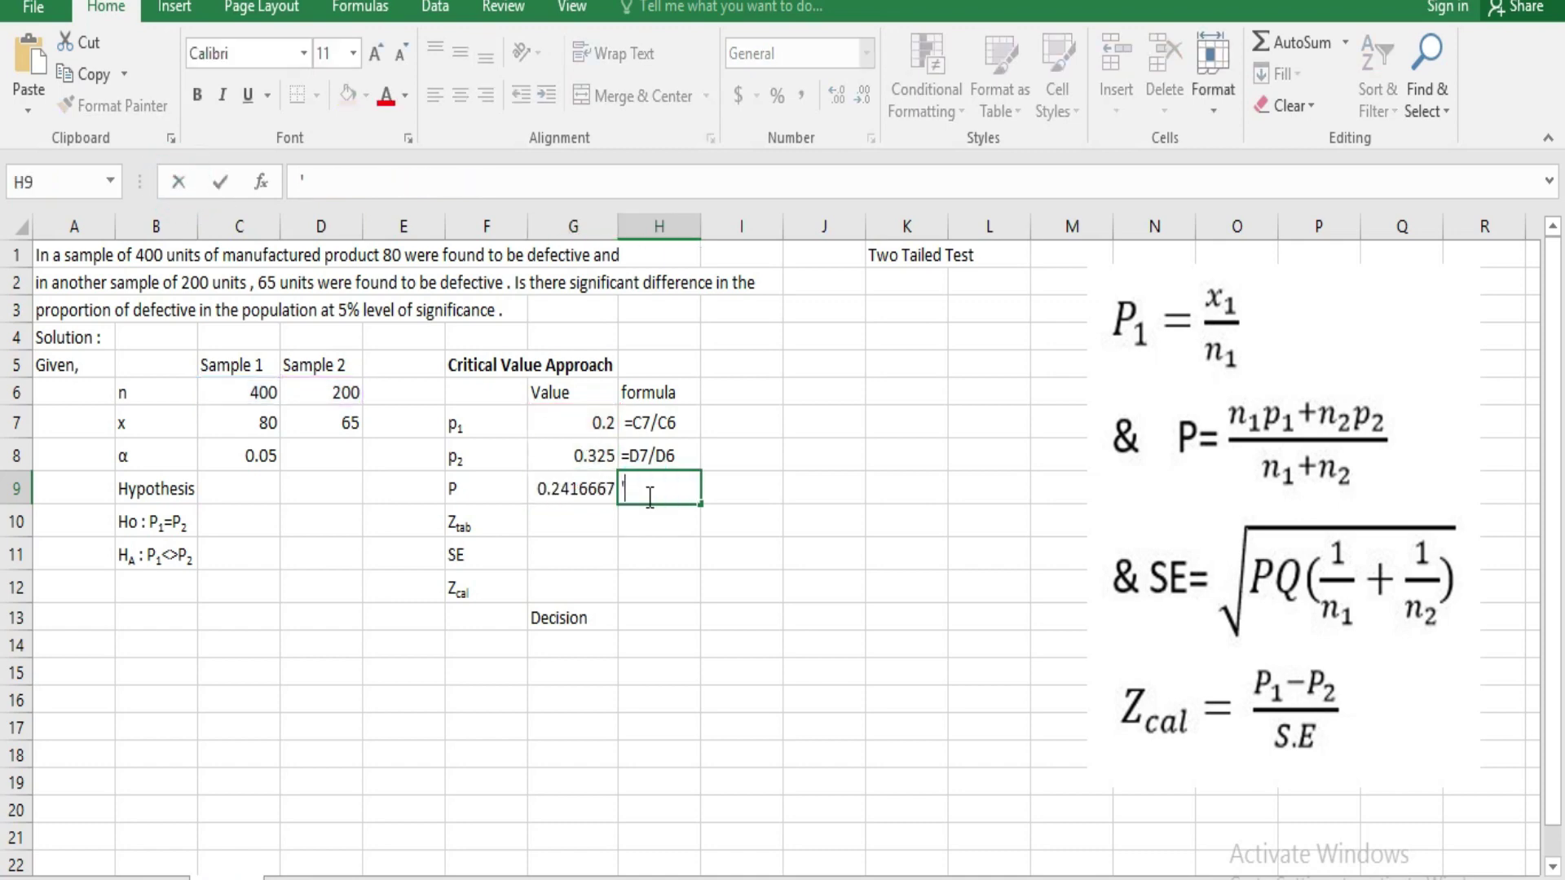
pyautogui.write('=(C6*G7+D6*G8)/(C6+D6)')
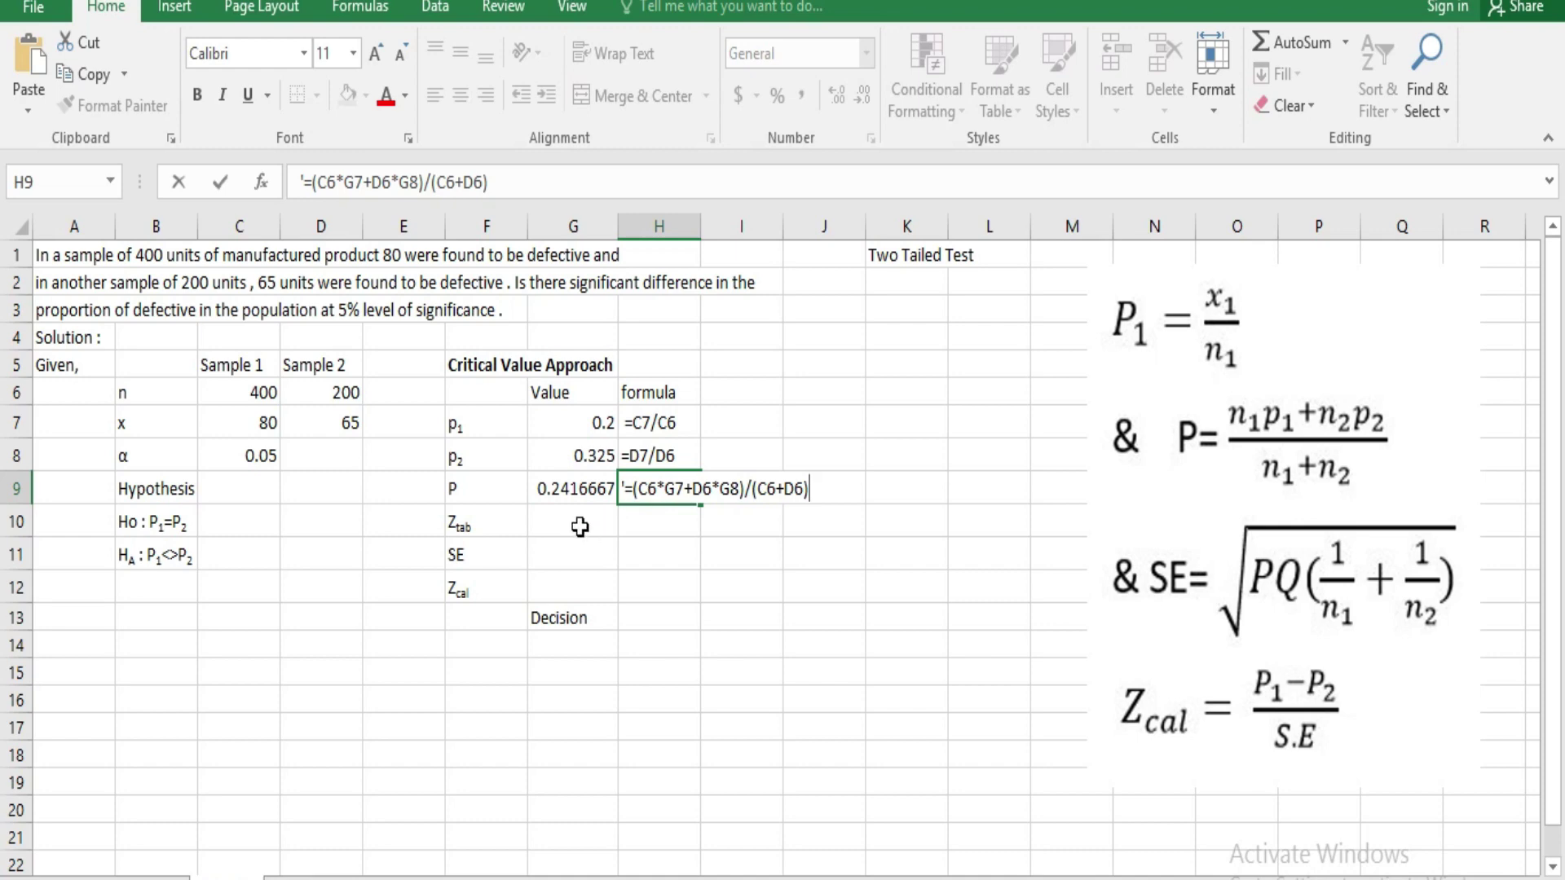
pyautogui.click(579, 525)
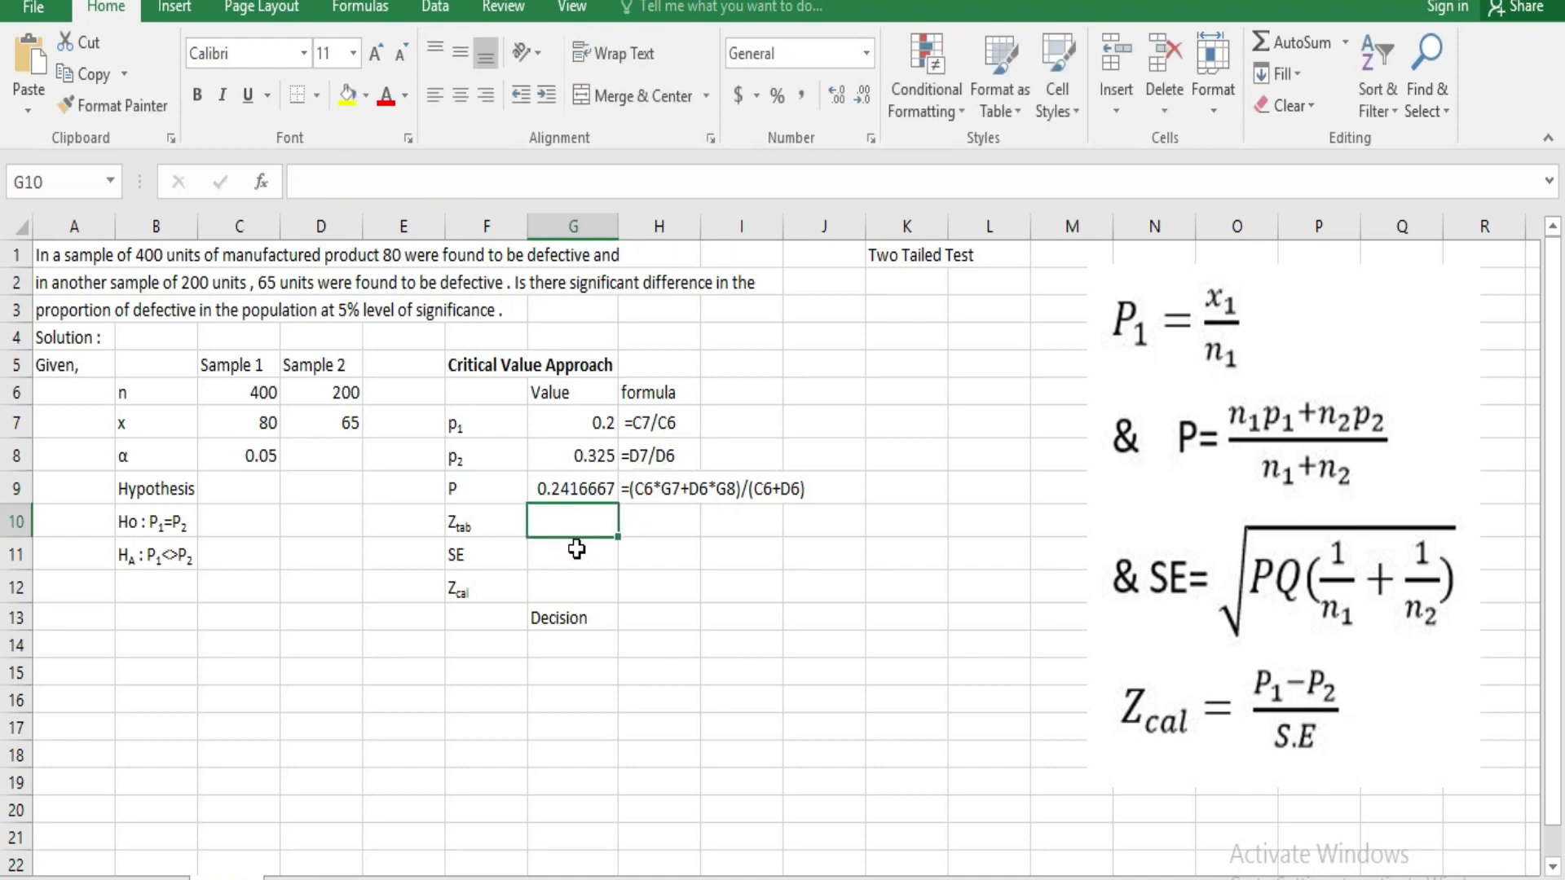
# - Enter =ABS(NORMSINV(C8/2)) in G10, giving Ztab 1.959964
pyautogui.click(576, 550)
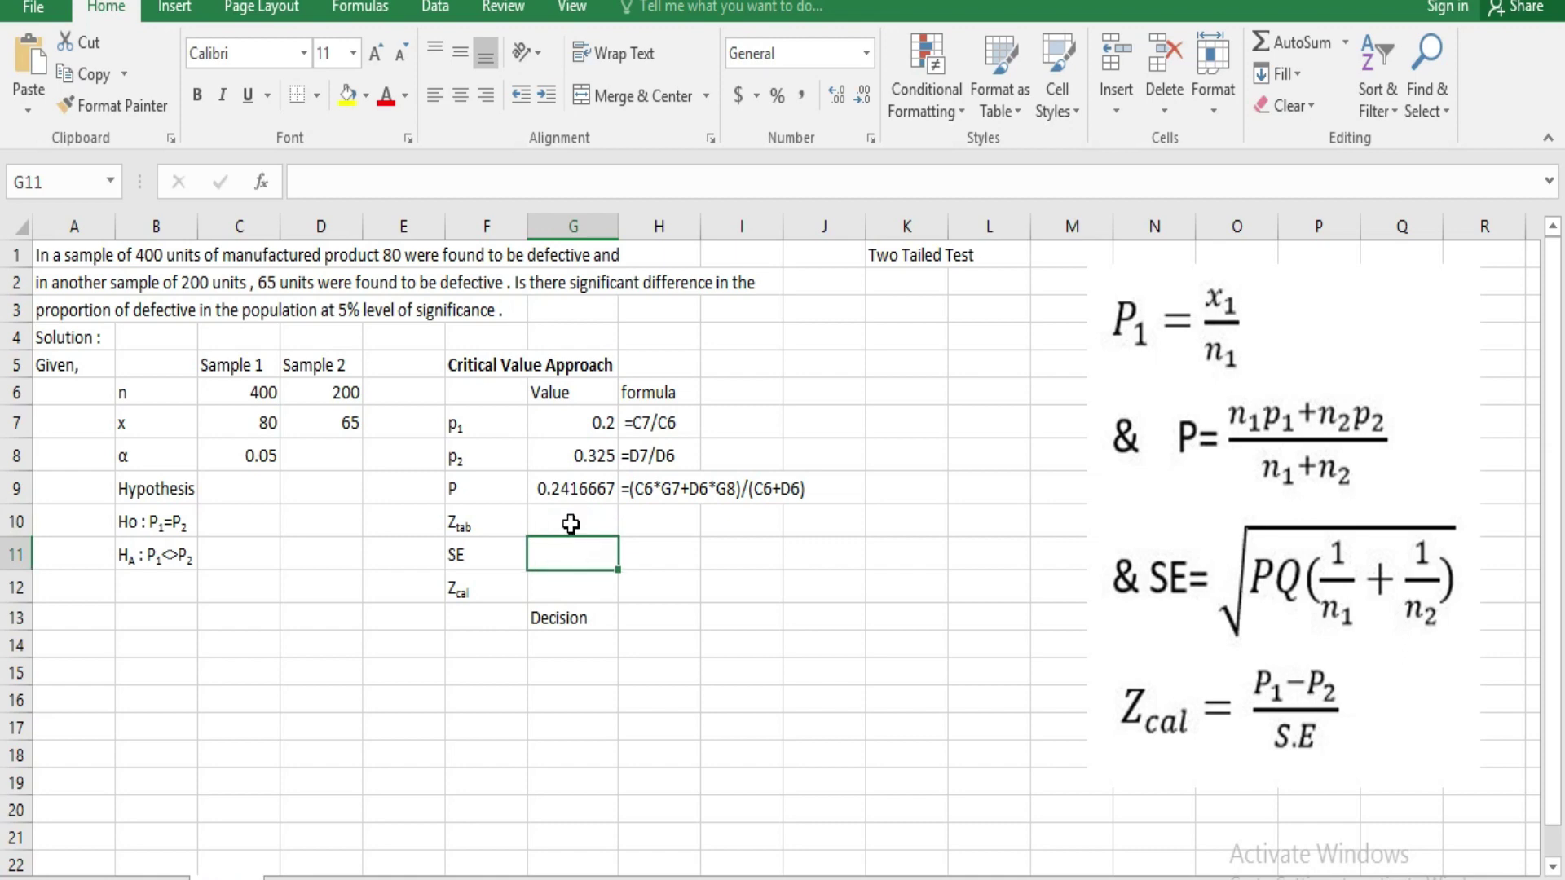
pyautogui.click(571, 524)
pyautogui.write('=')
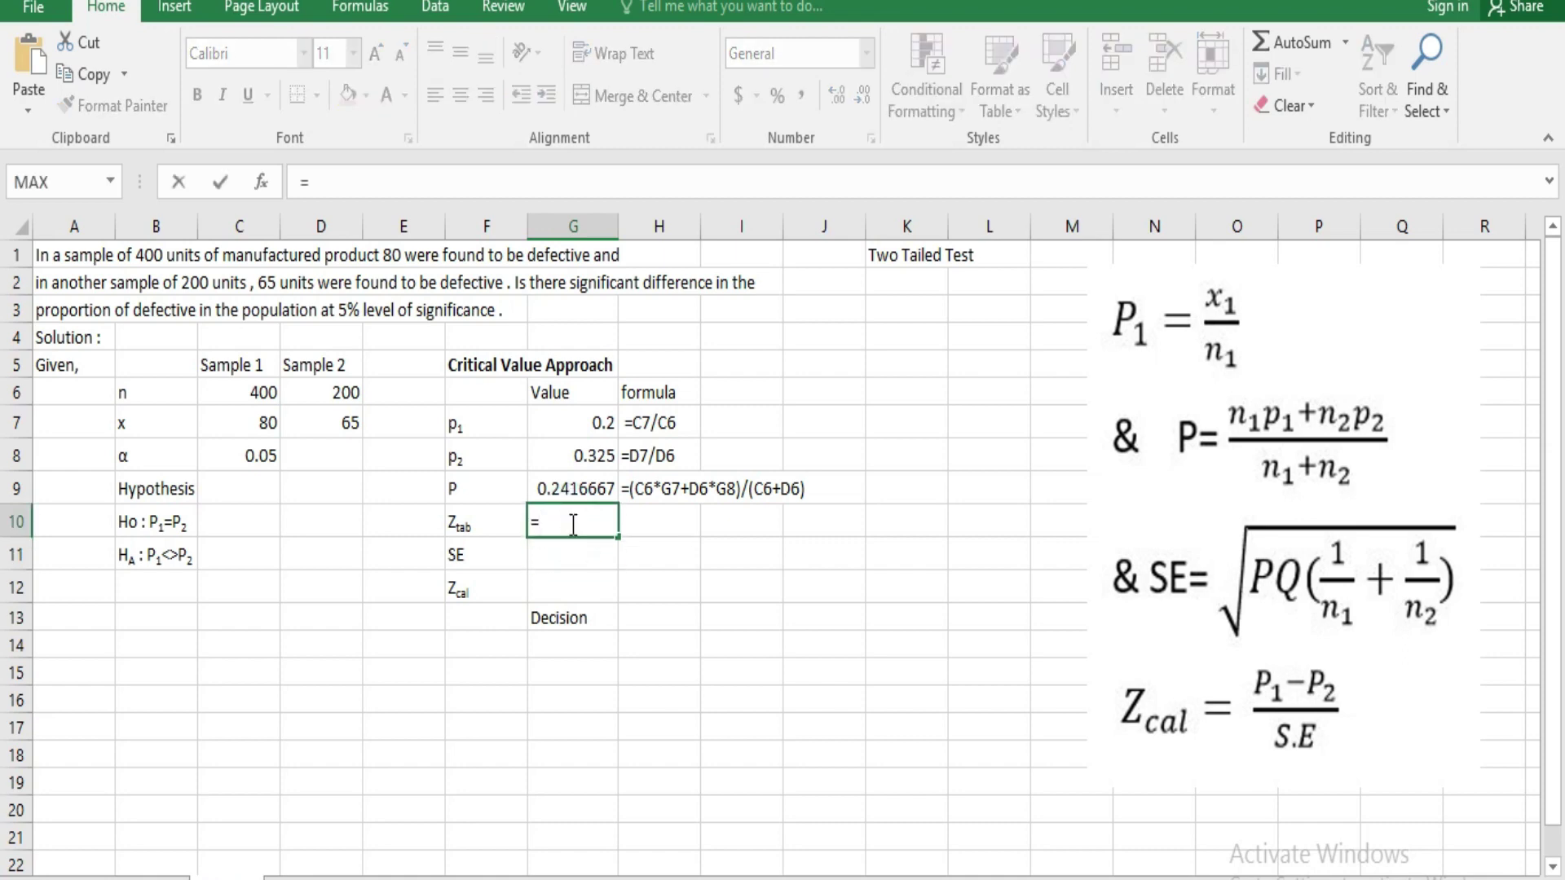
pyautogui.write('abs')
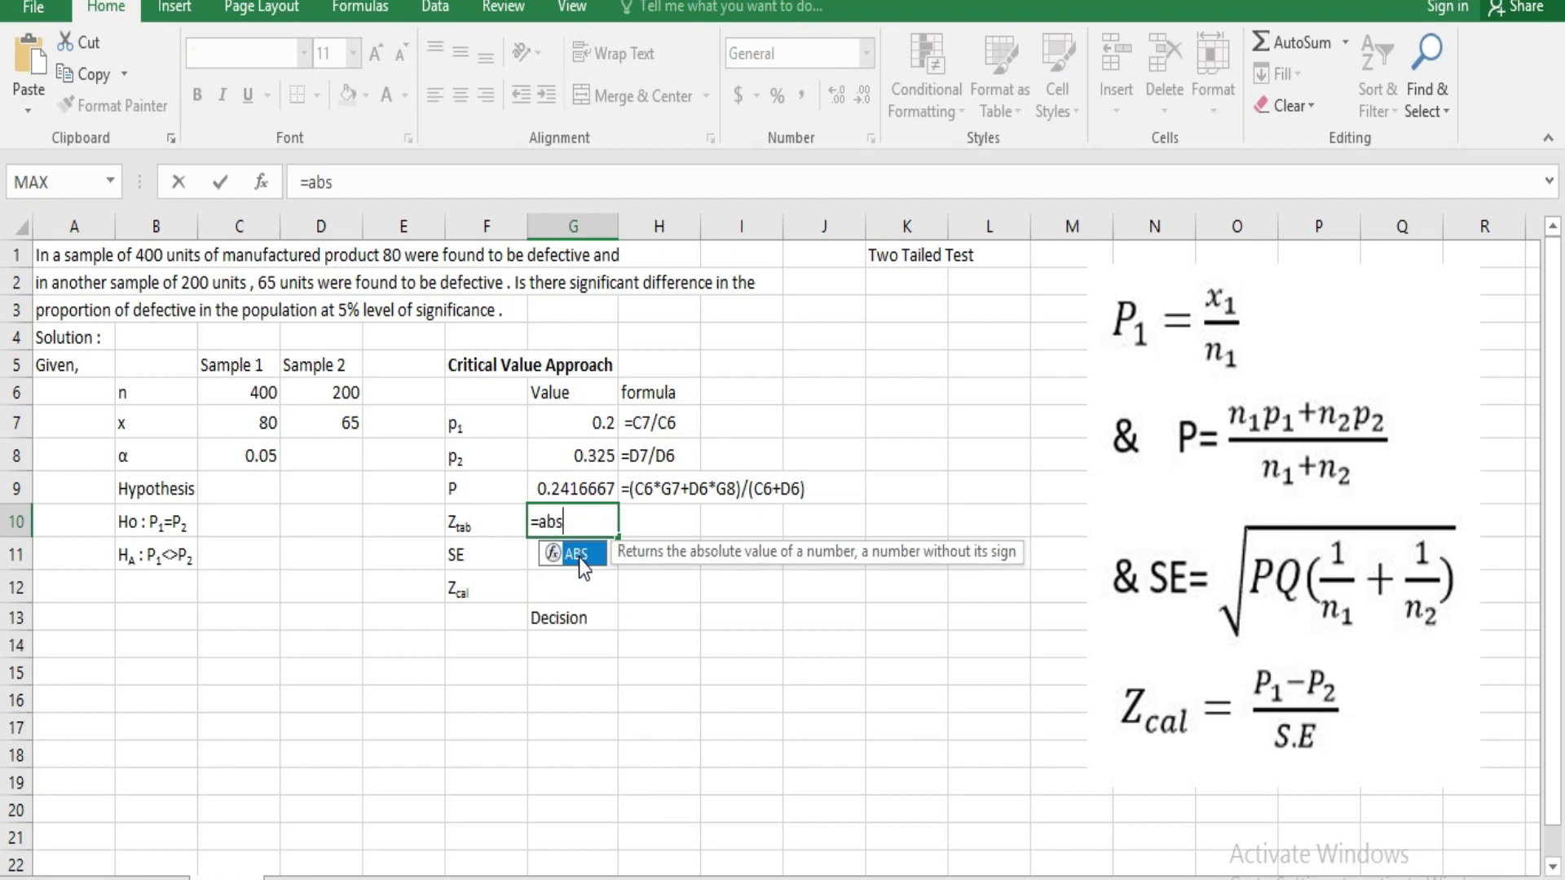
pyautogui.doubleClick(577, 555)
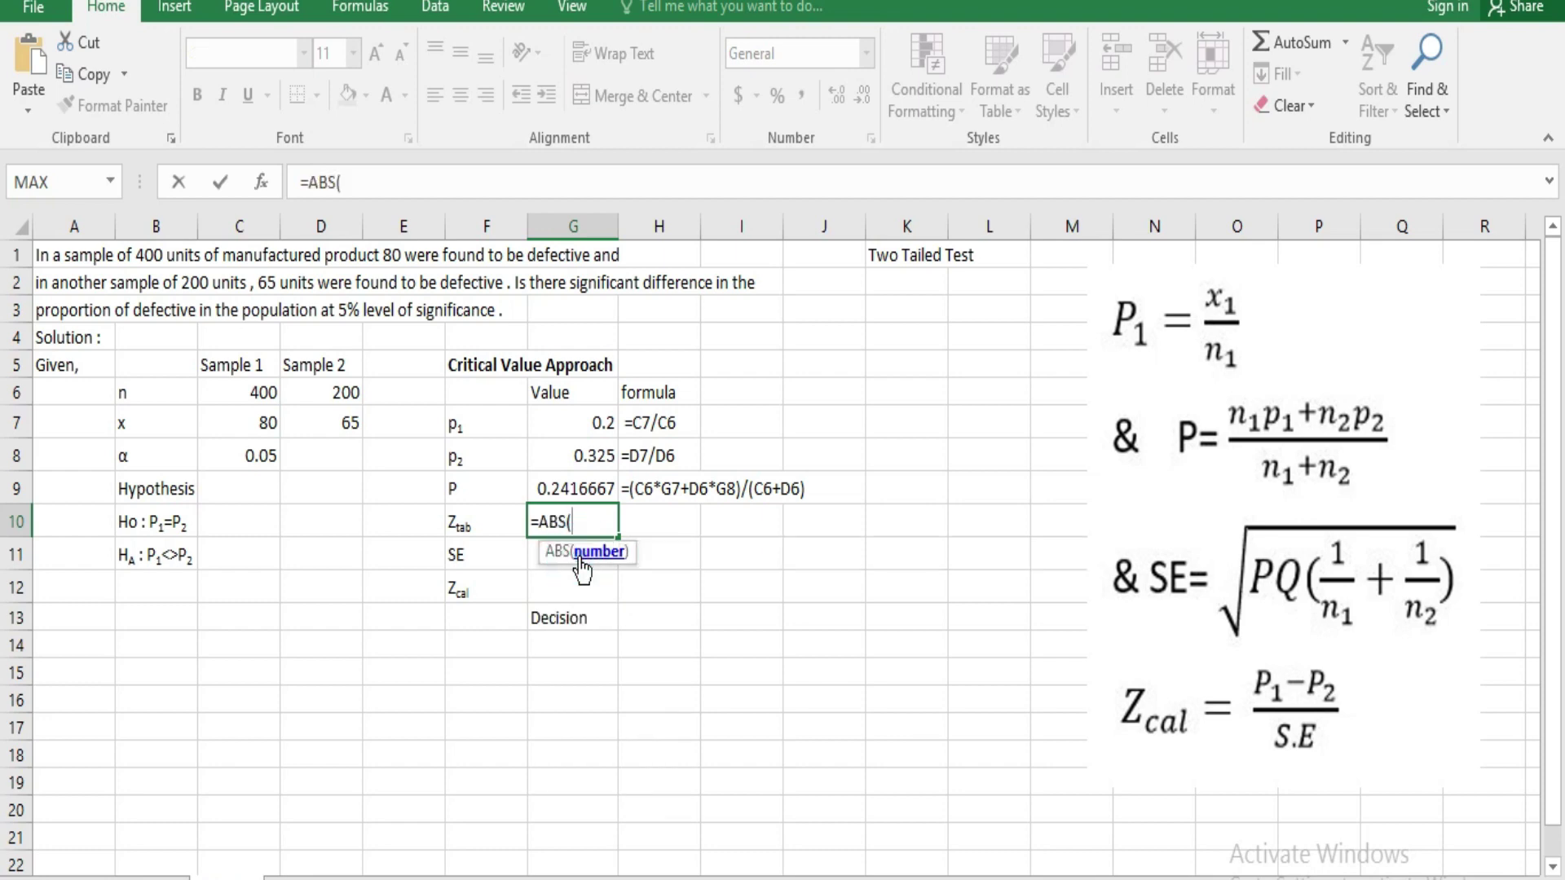
pyautogui.write('no')
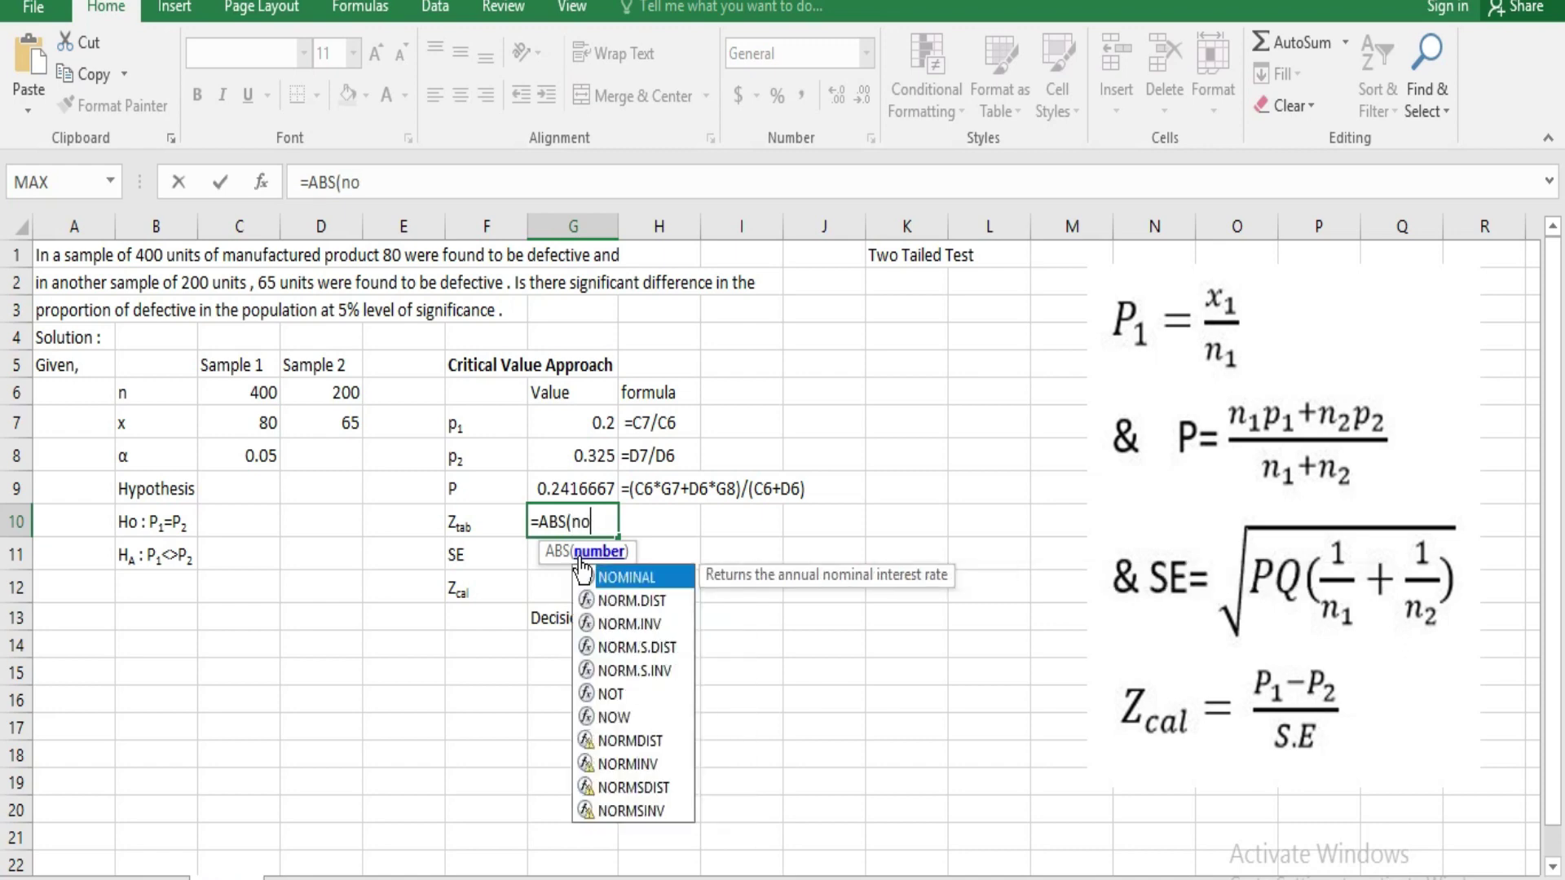
pyautogui.write('rmsi')
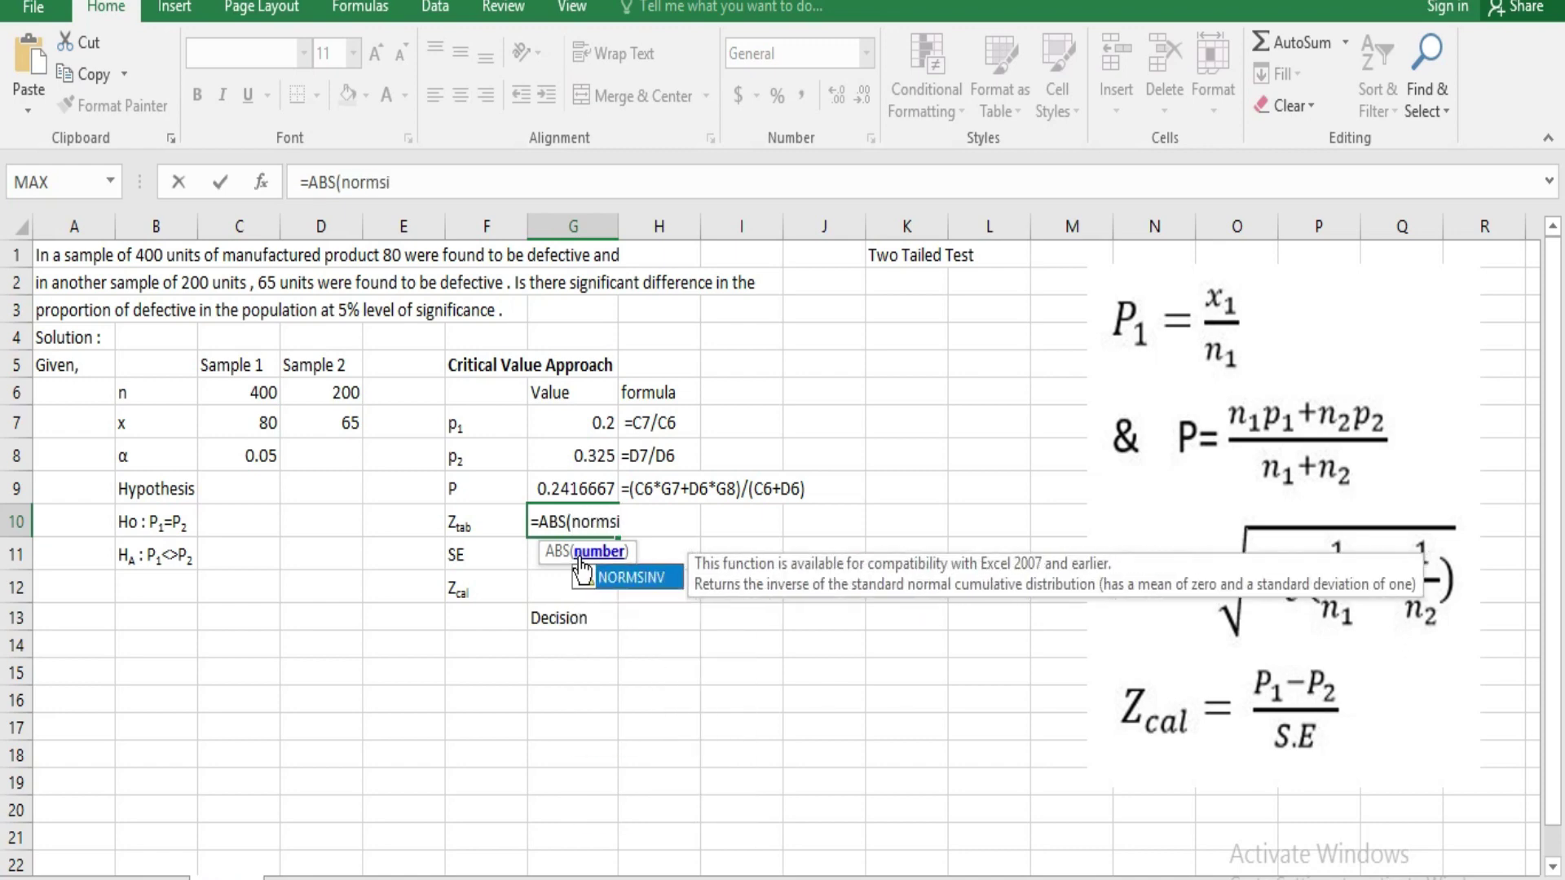
pyautogui.write('n')
pyautogui.doubleClick(621, 579)
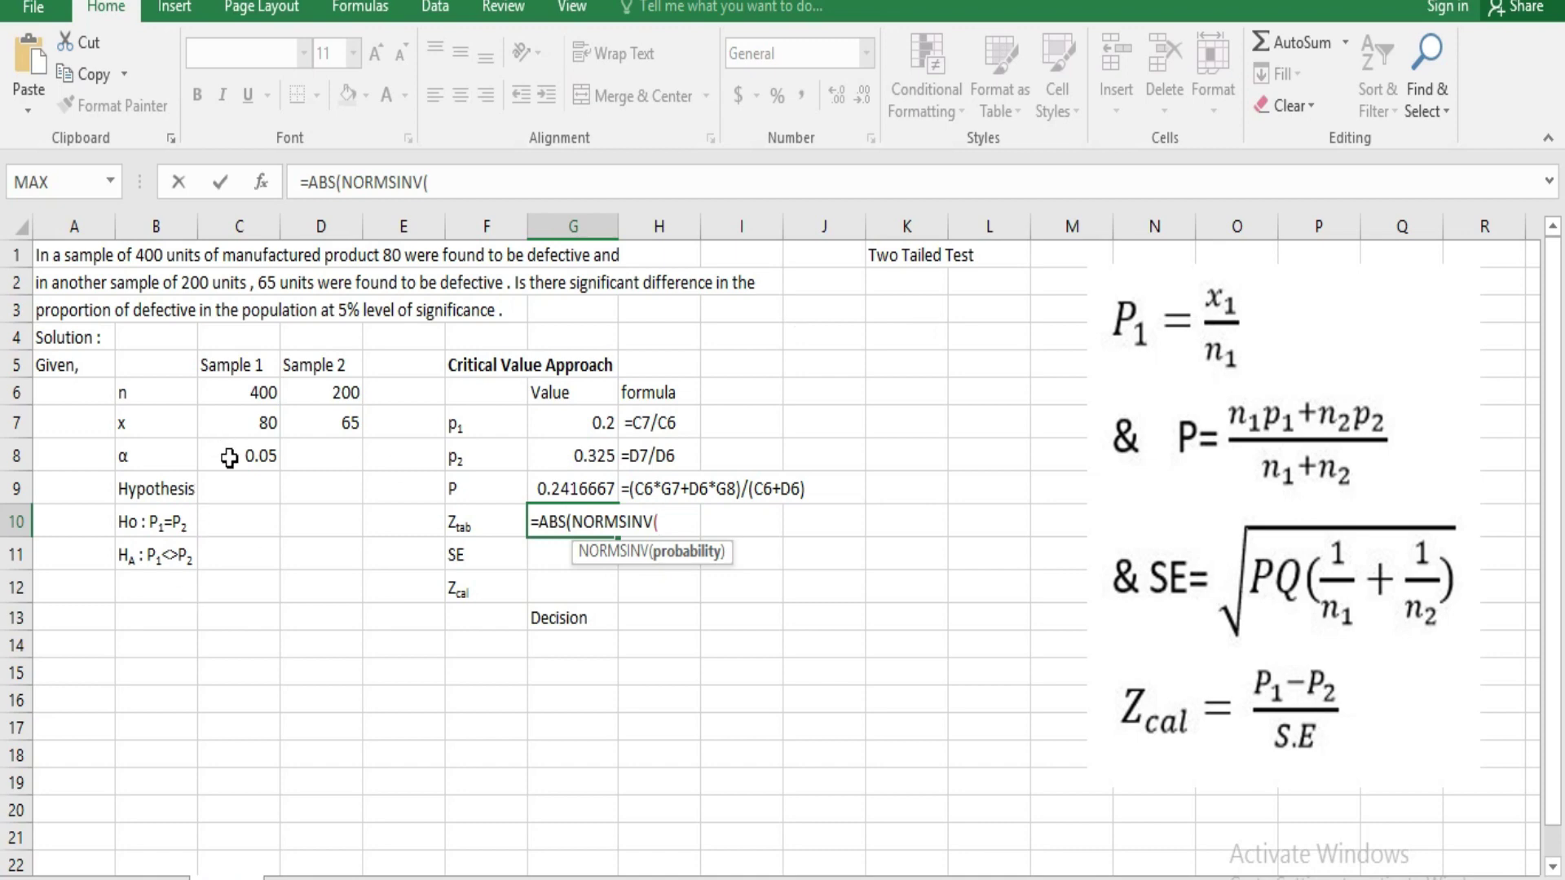
pyautogui.click(229, 458)
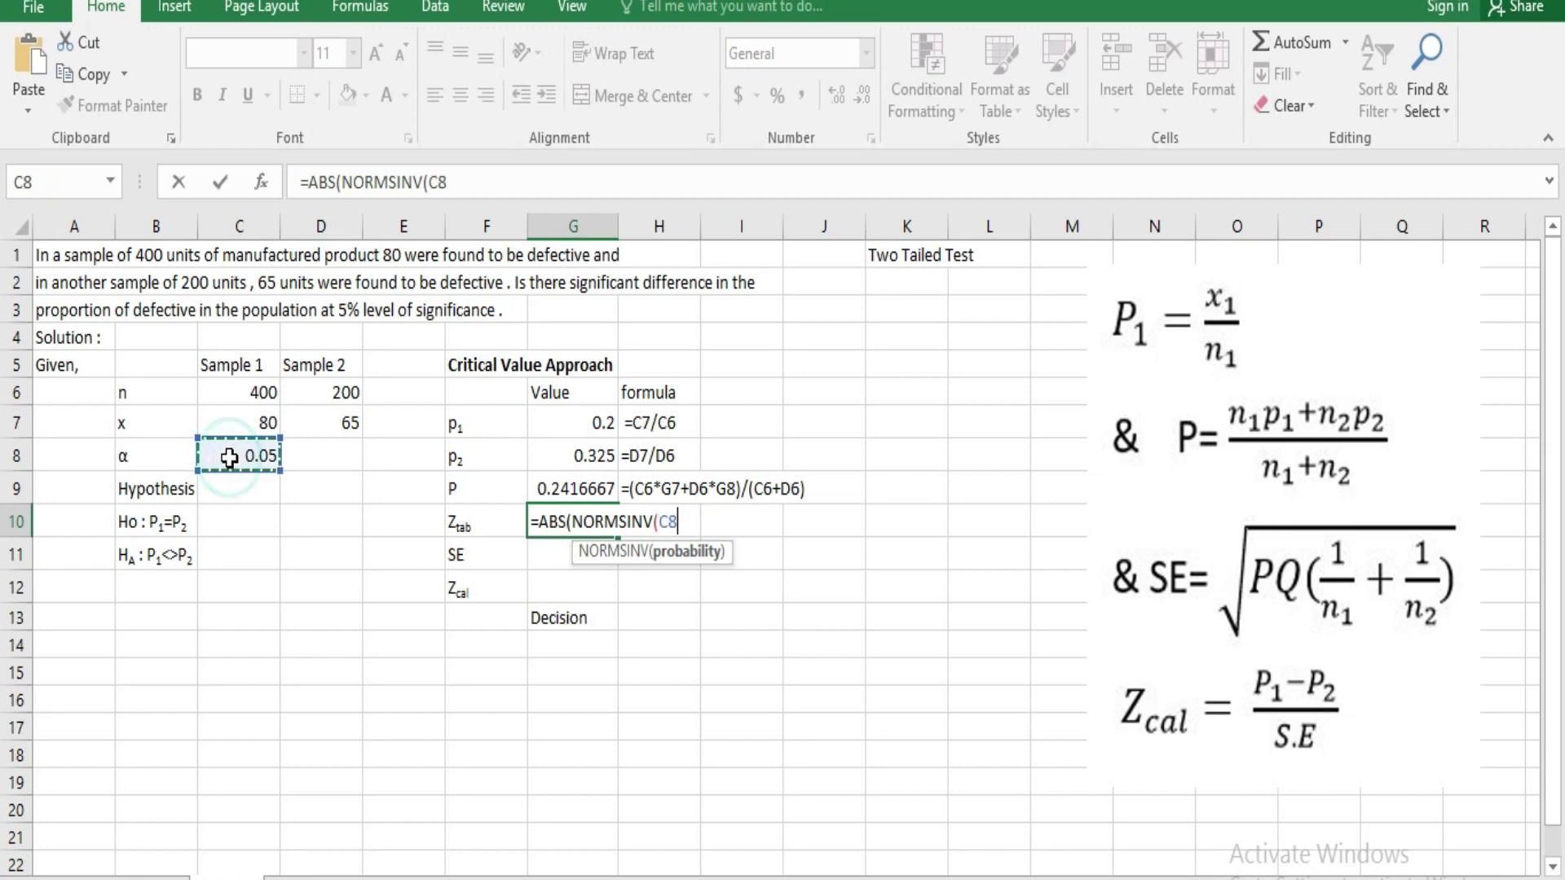
pyautogui.write('/2')
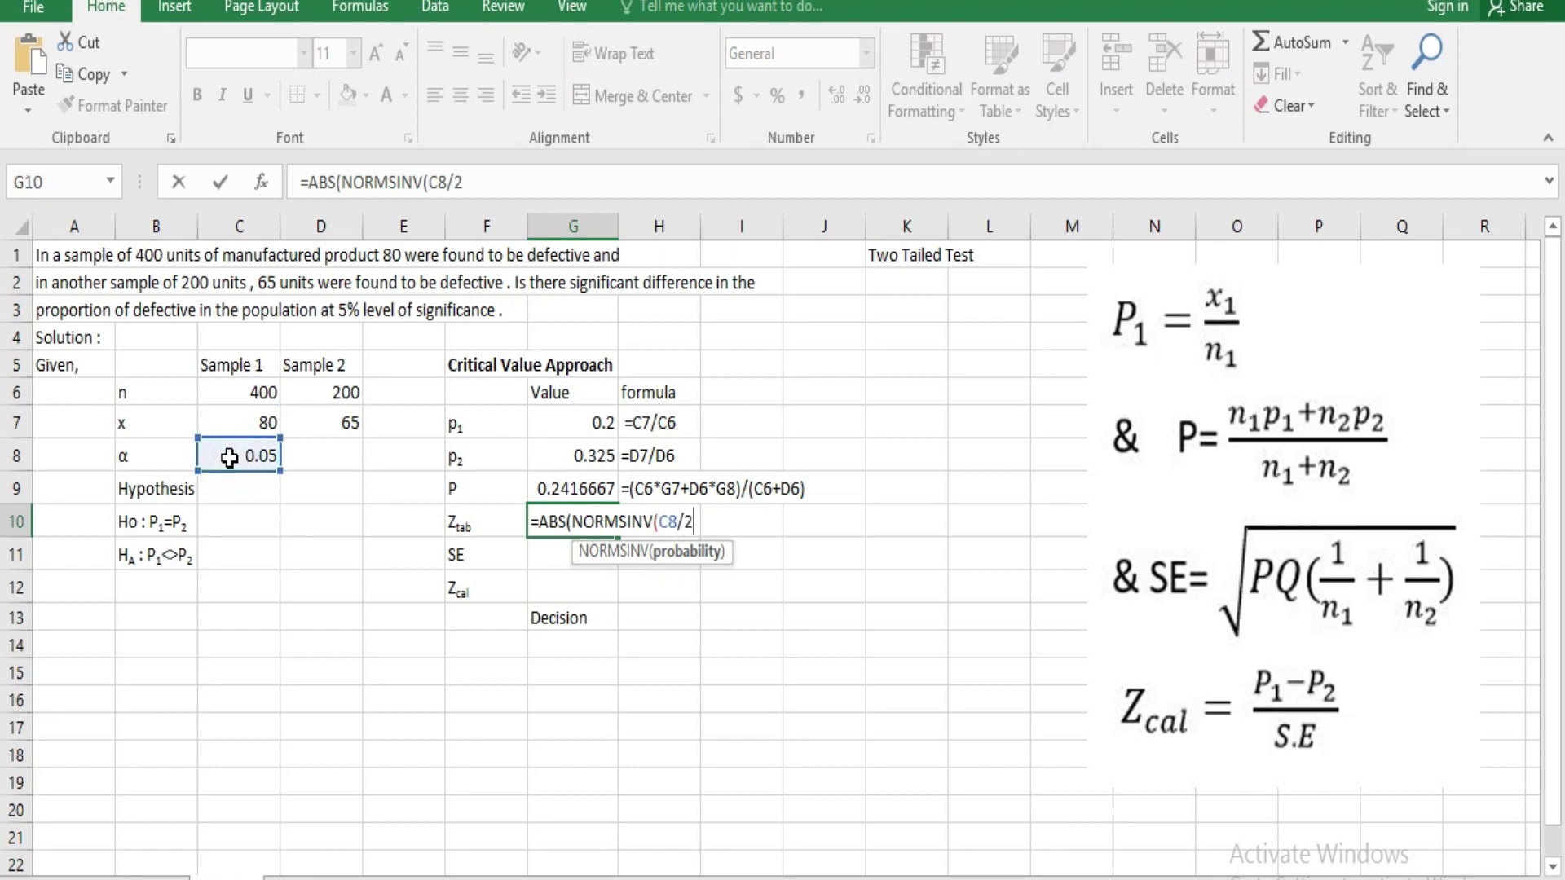
pyautogui.write('))')
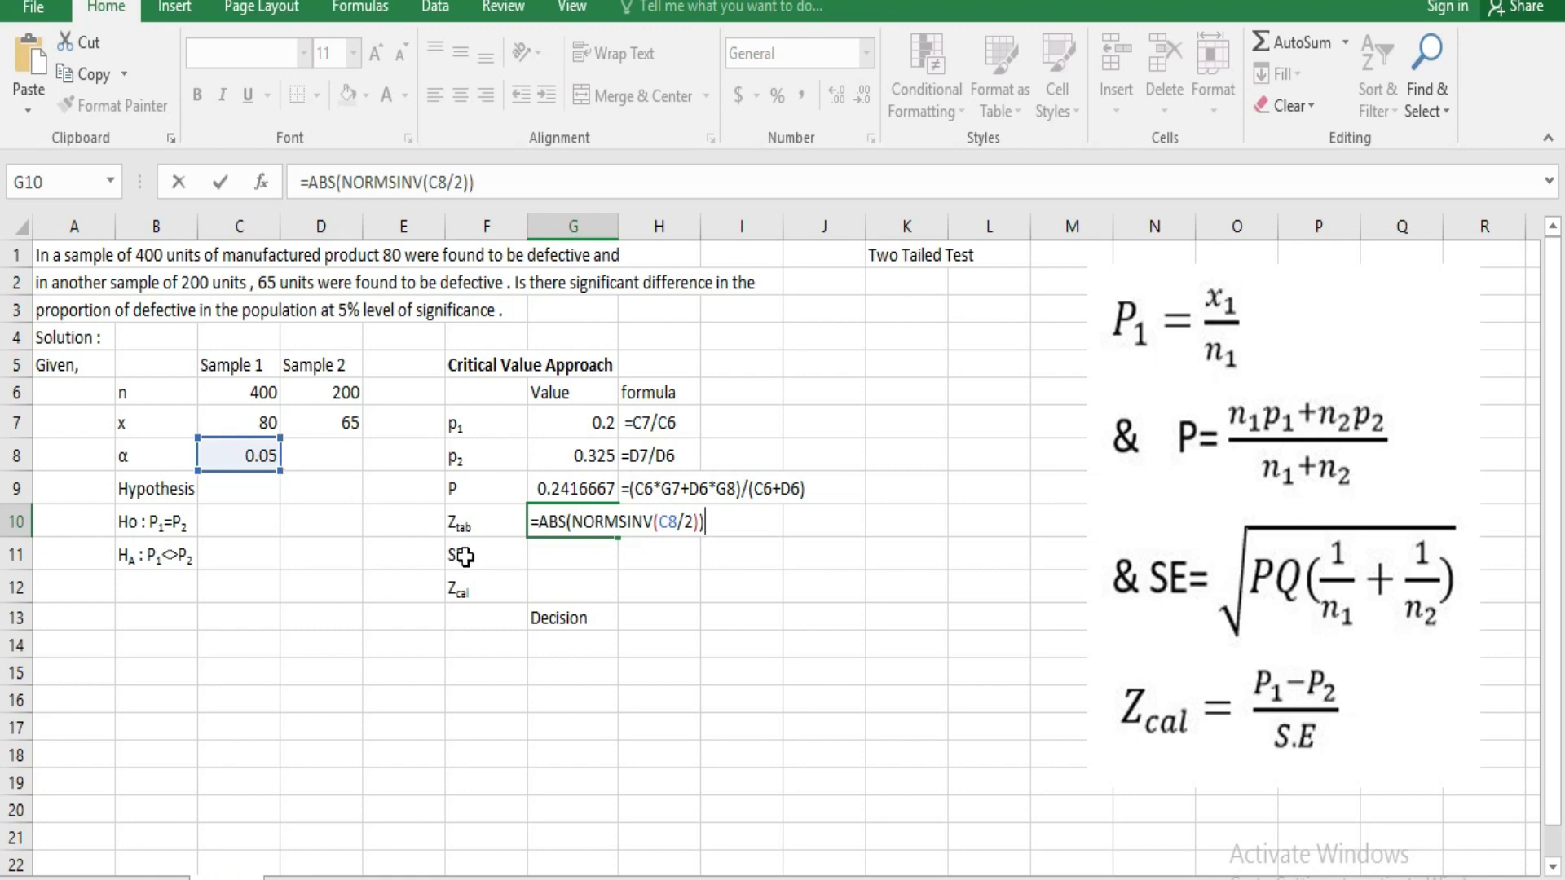
pyautogui.press('Return')
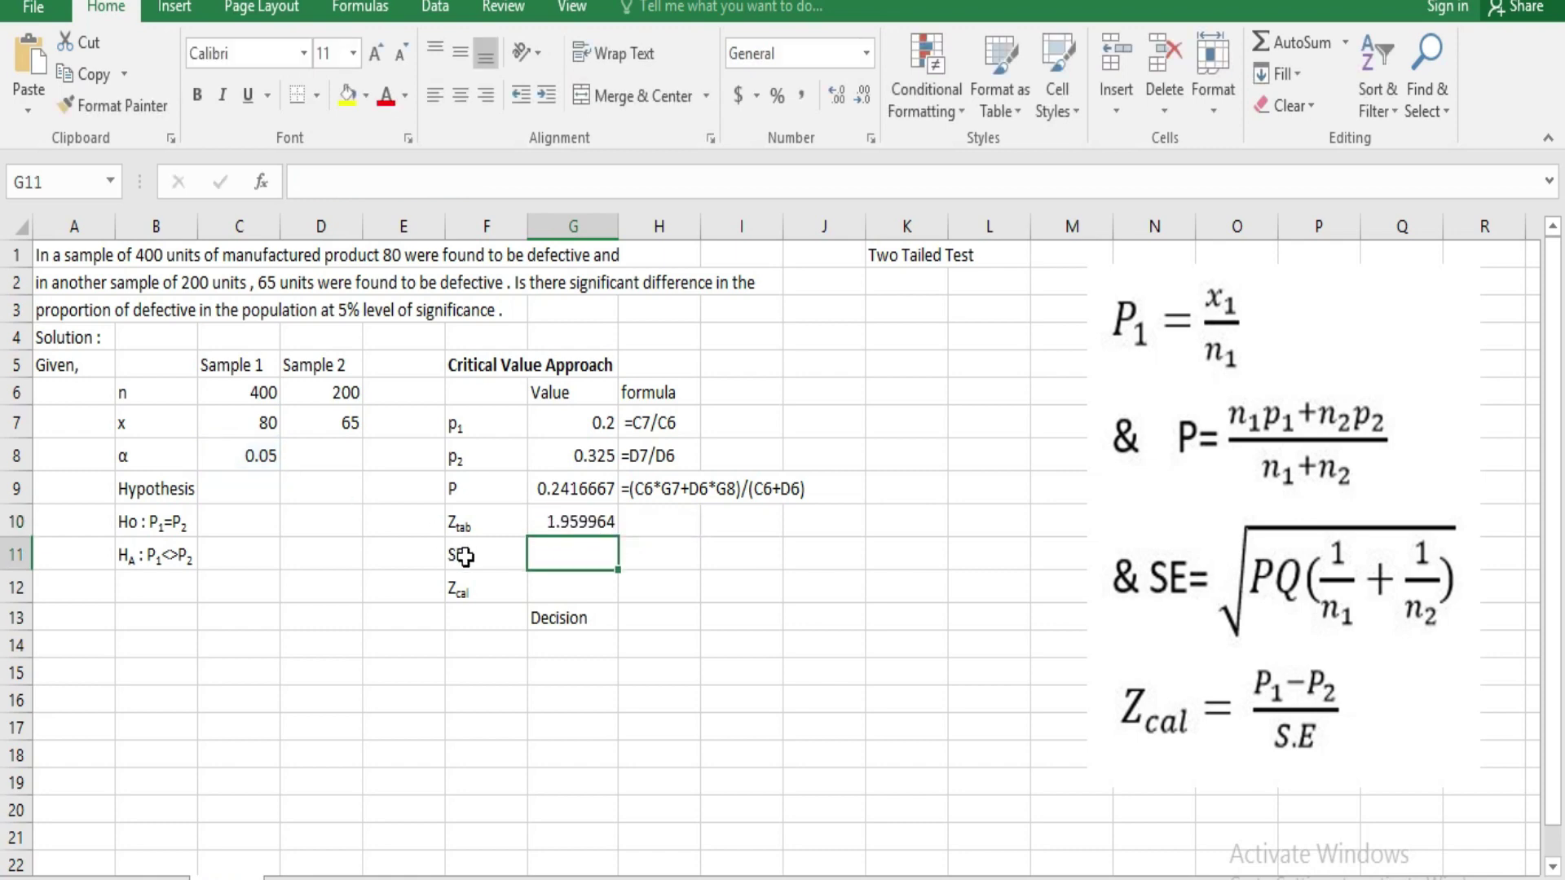
# - Paste the Ztab formula into H10 as text after an apostrophe
pyautogui.click(601, 523)
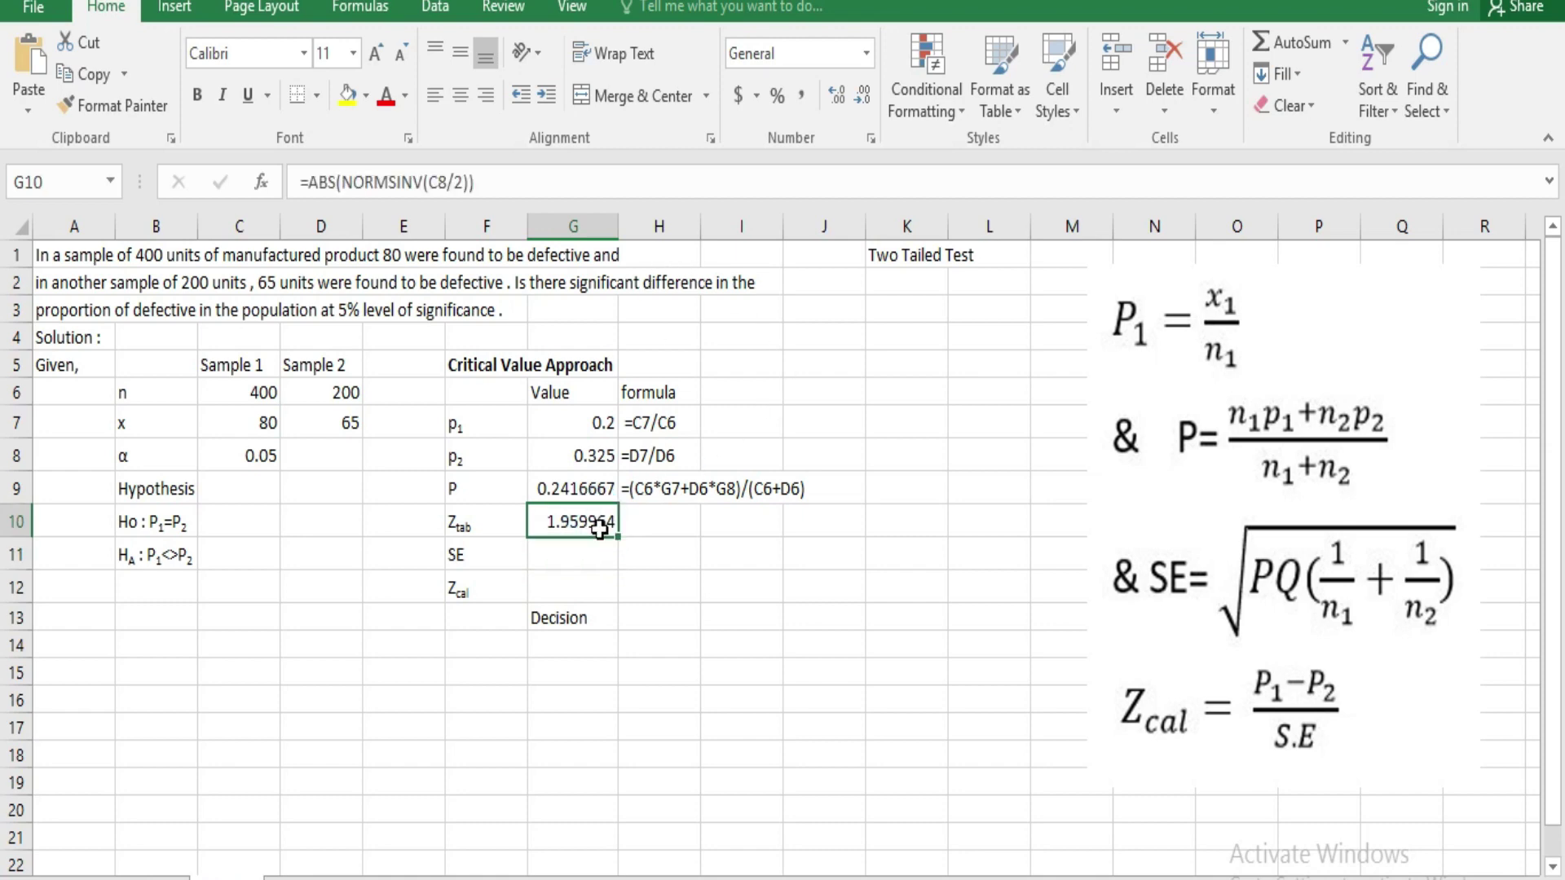
pyautogui.moveTo(478, 186); pyautogui.dragTo(300, 183)
pyautogui.hotkey('ctrl', 'c')
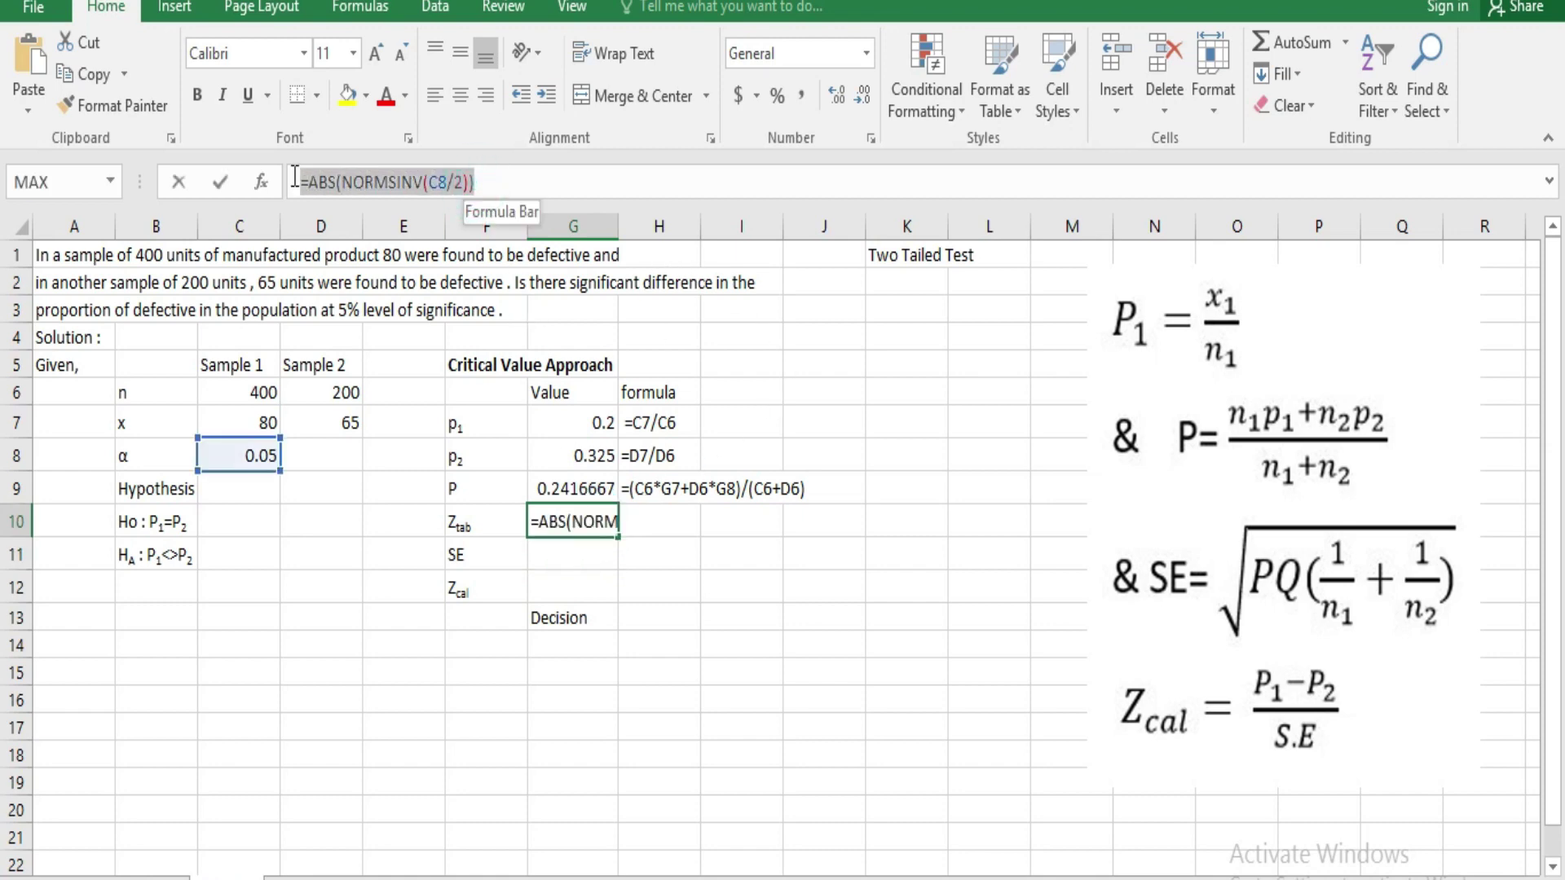
pyautogui.click(187, 183)
pyautogui.click(642, 522)
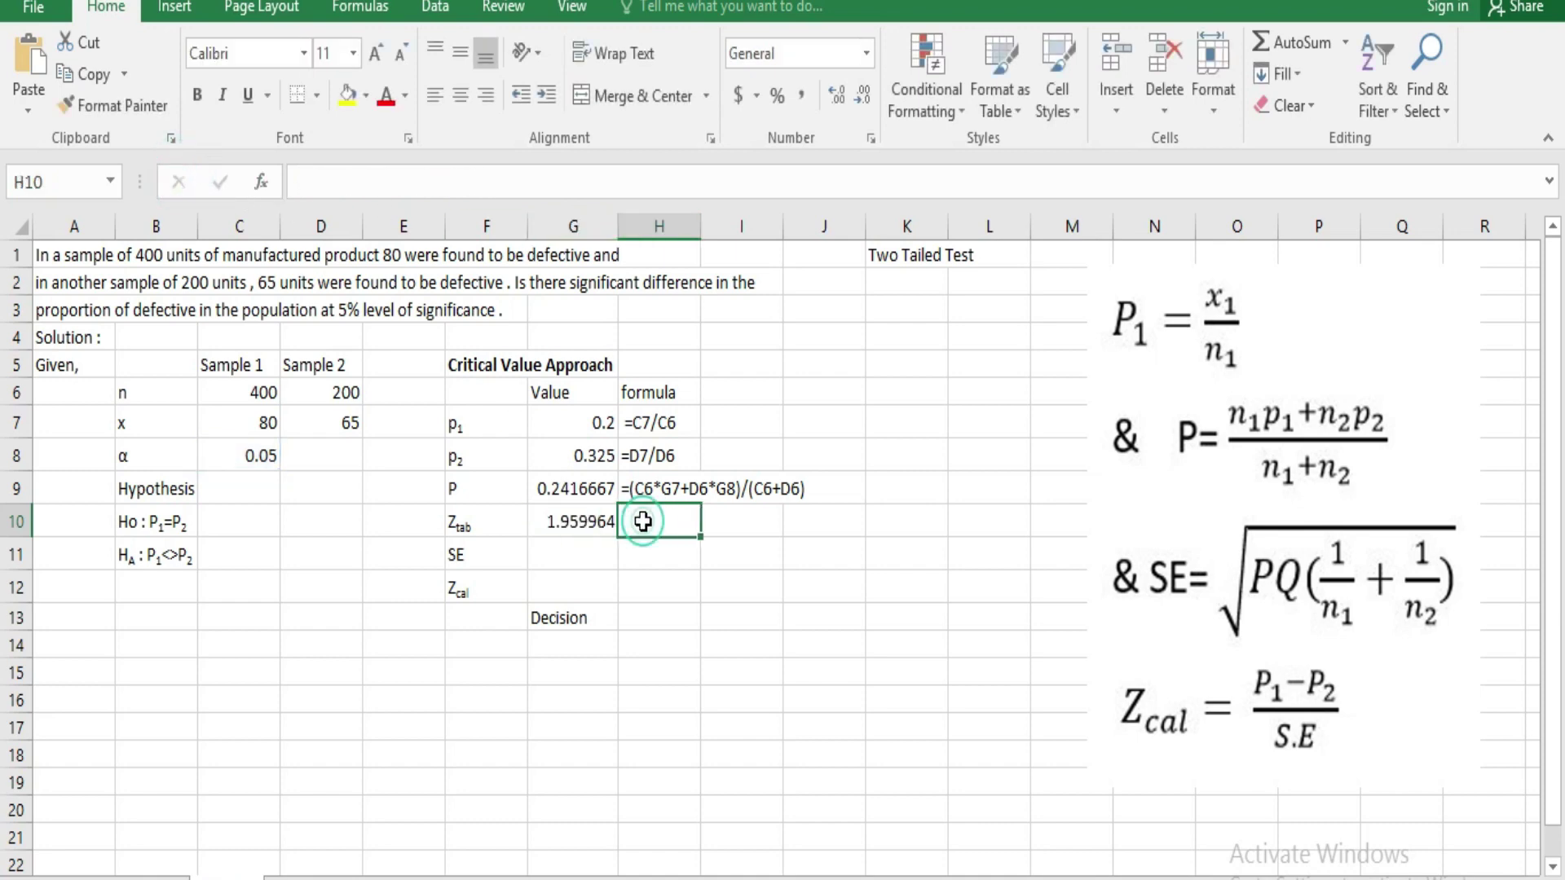
pyautogui.write("'")
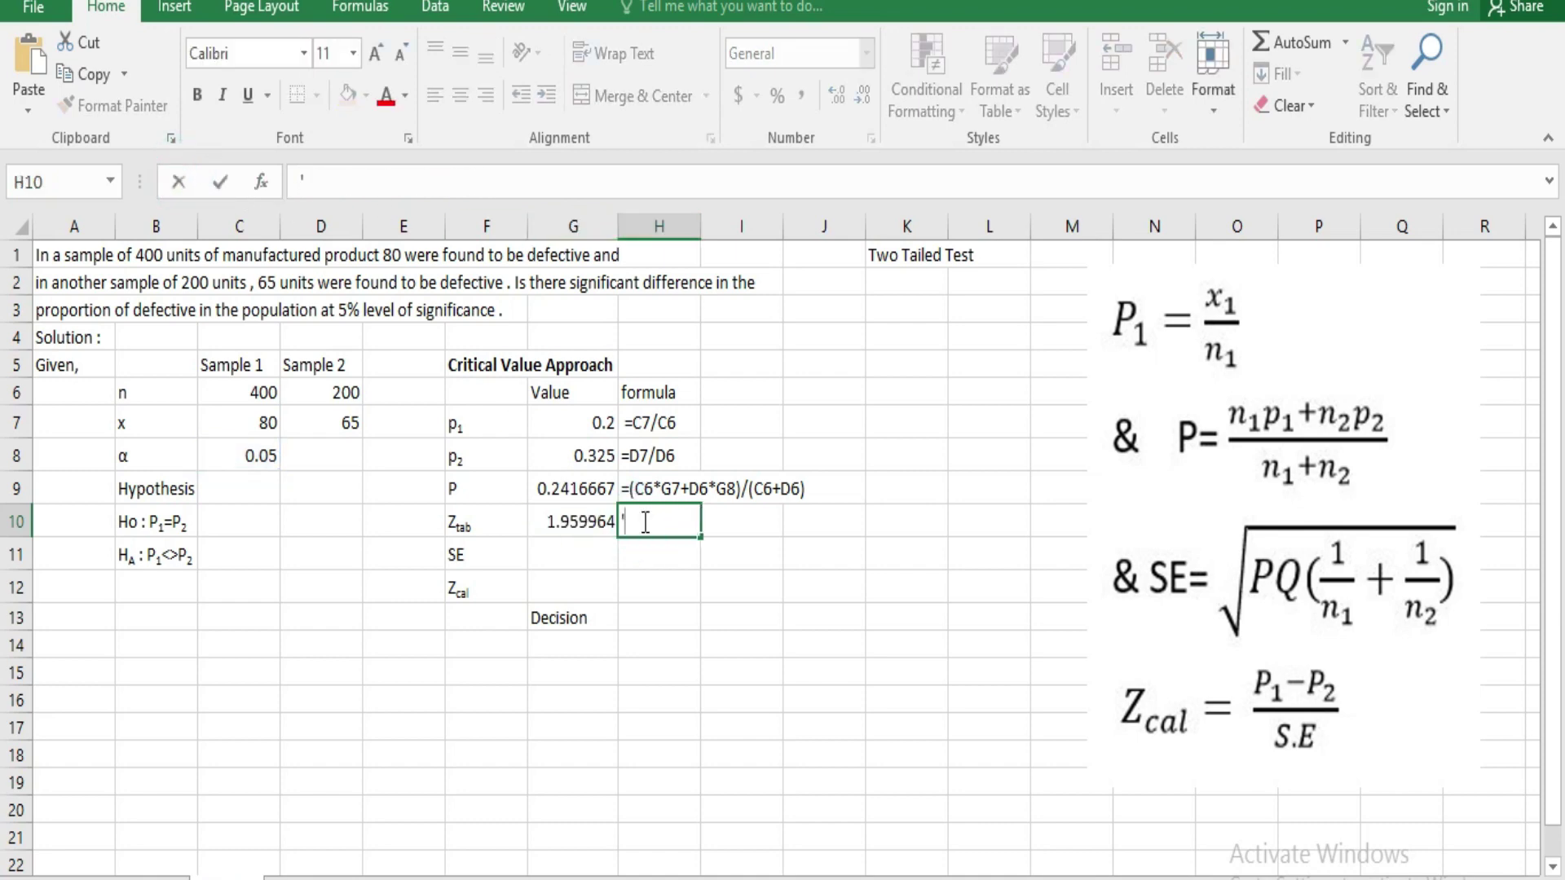
pyautogui.hotkey('ctrl', 'v')
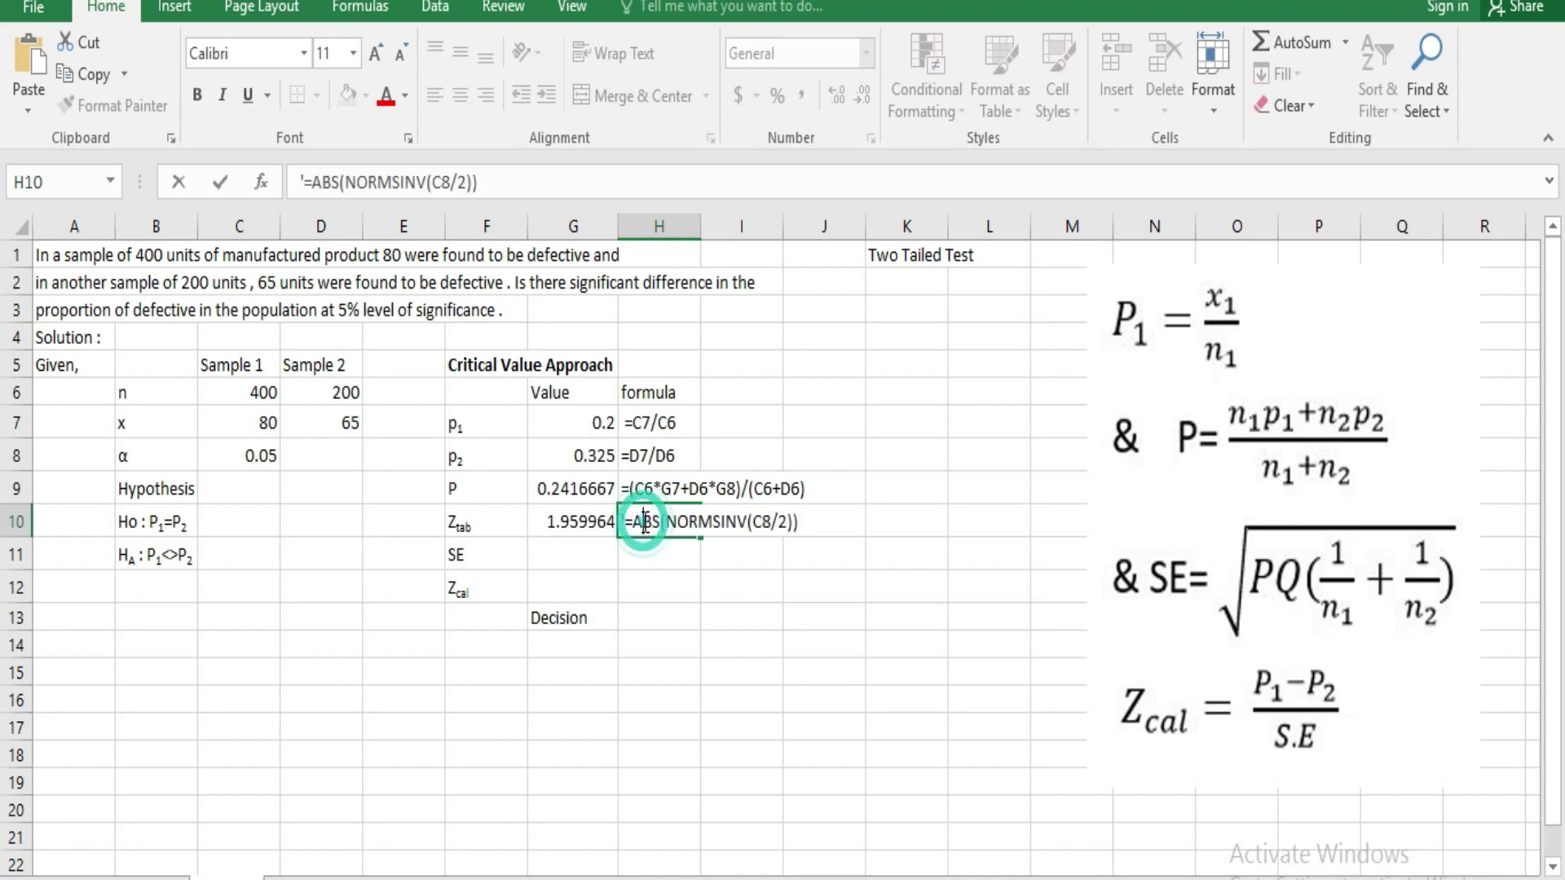
pyautogui.click(582, 555)
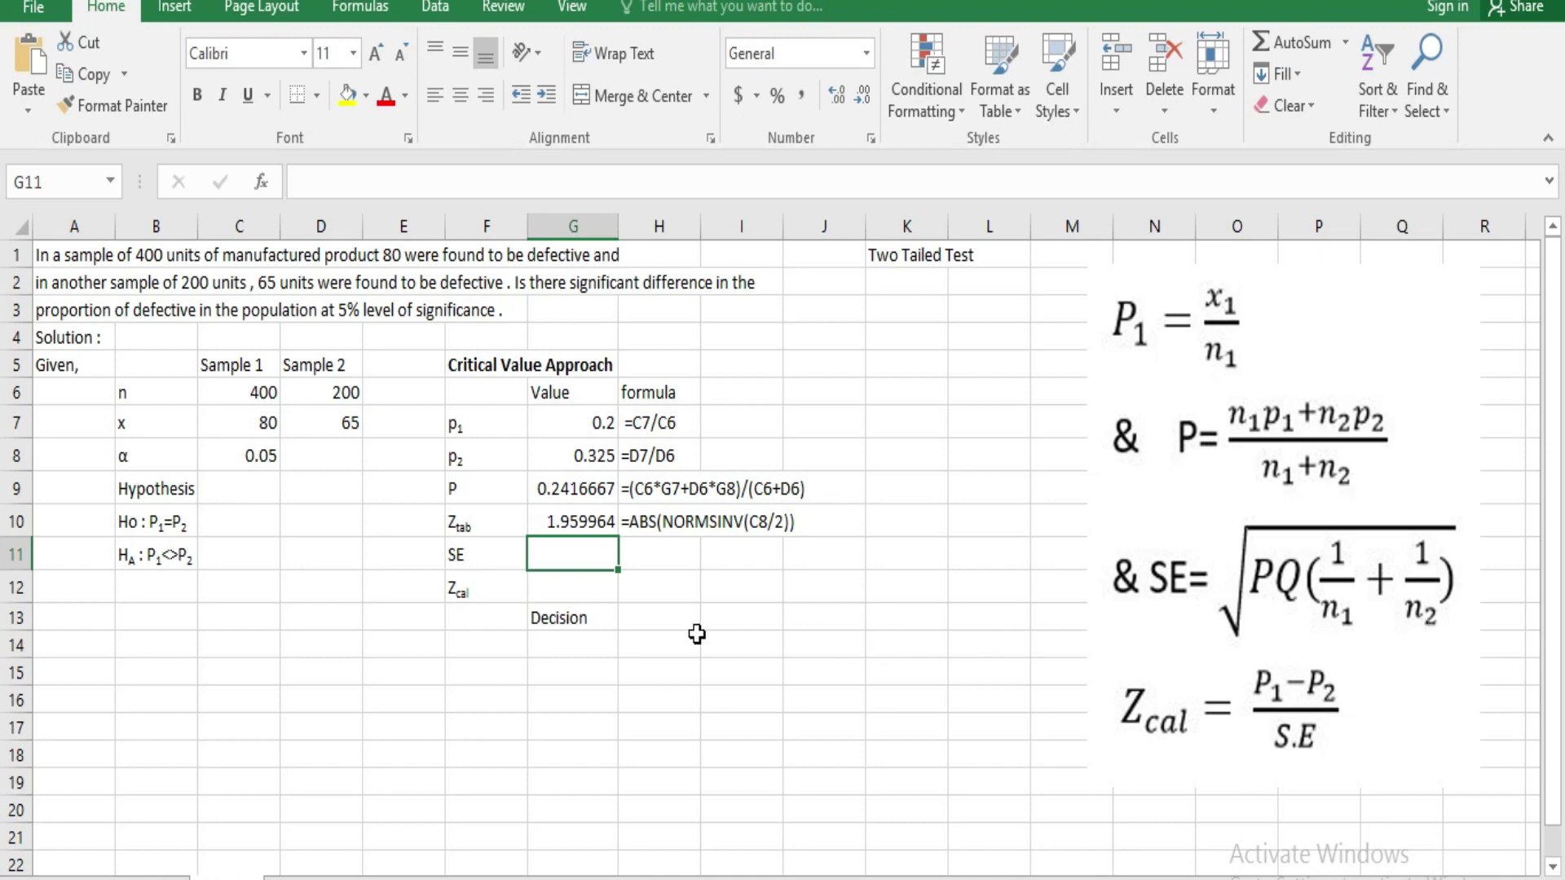
# - Enter =SQRT(G9*(1-G9)*(1/C6+1/D6)) in G11, giving SE 0.037074
pyautogui.write('=')
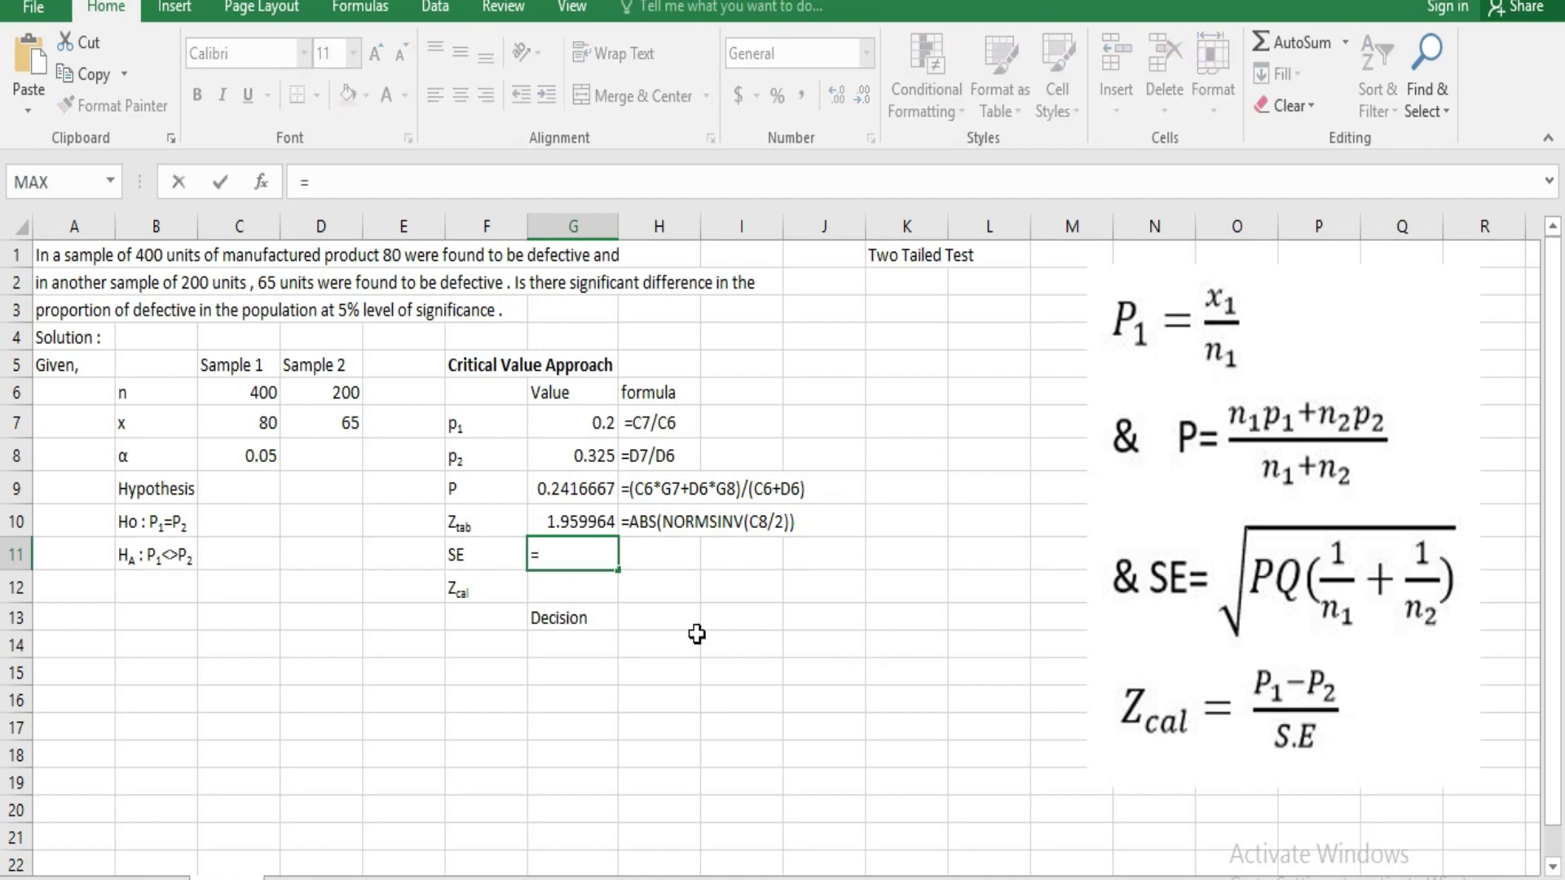
pyautogui.write('sq')
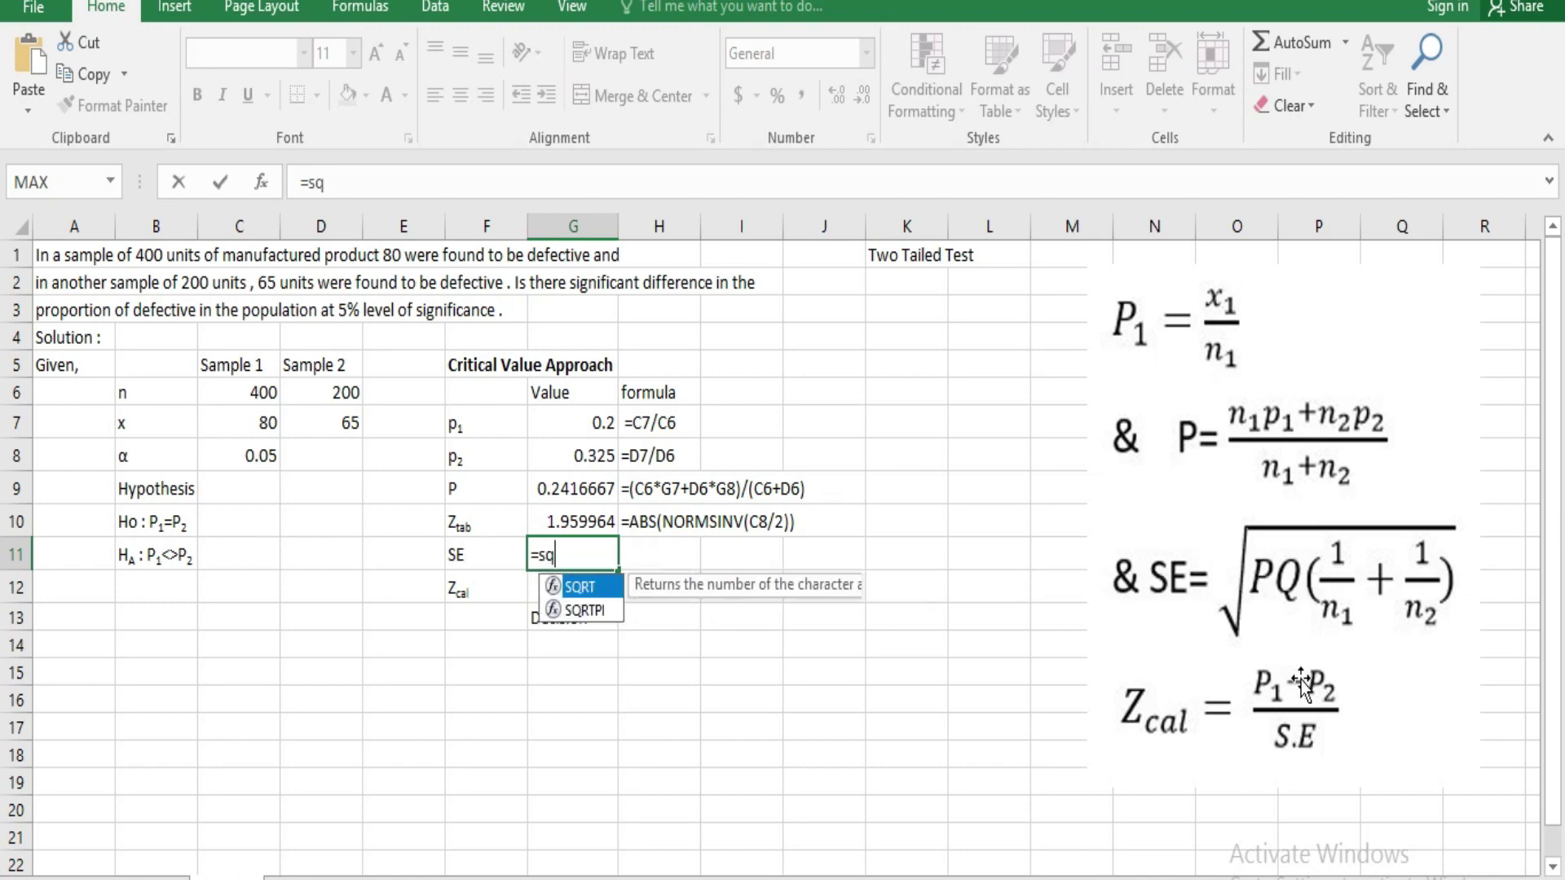
pyautogui.write('rt')
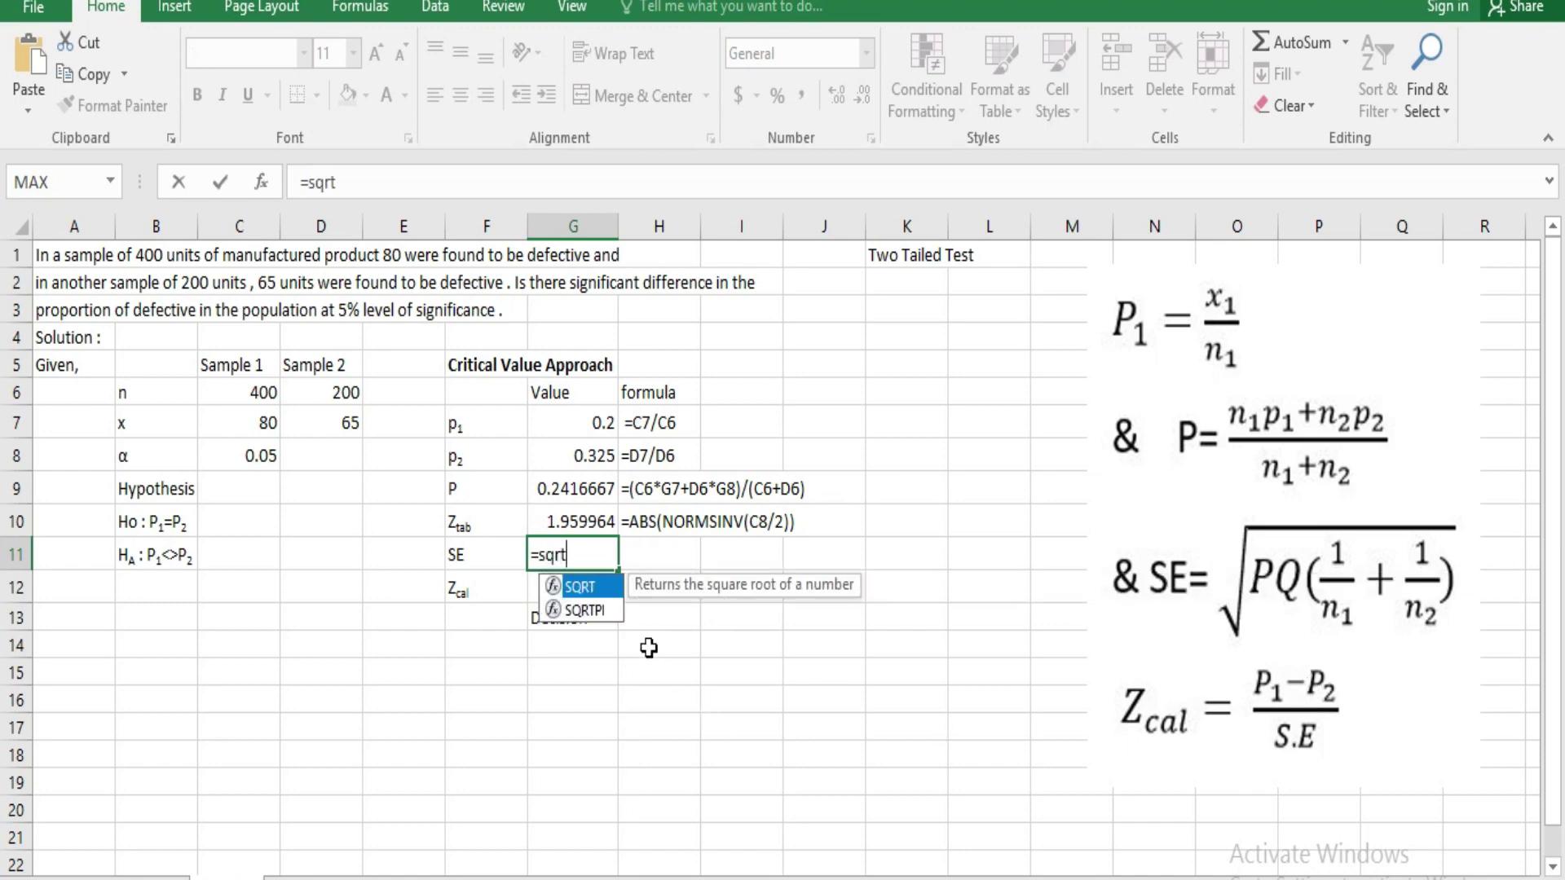
pyautogui.doubleClick(580, 587)
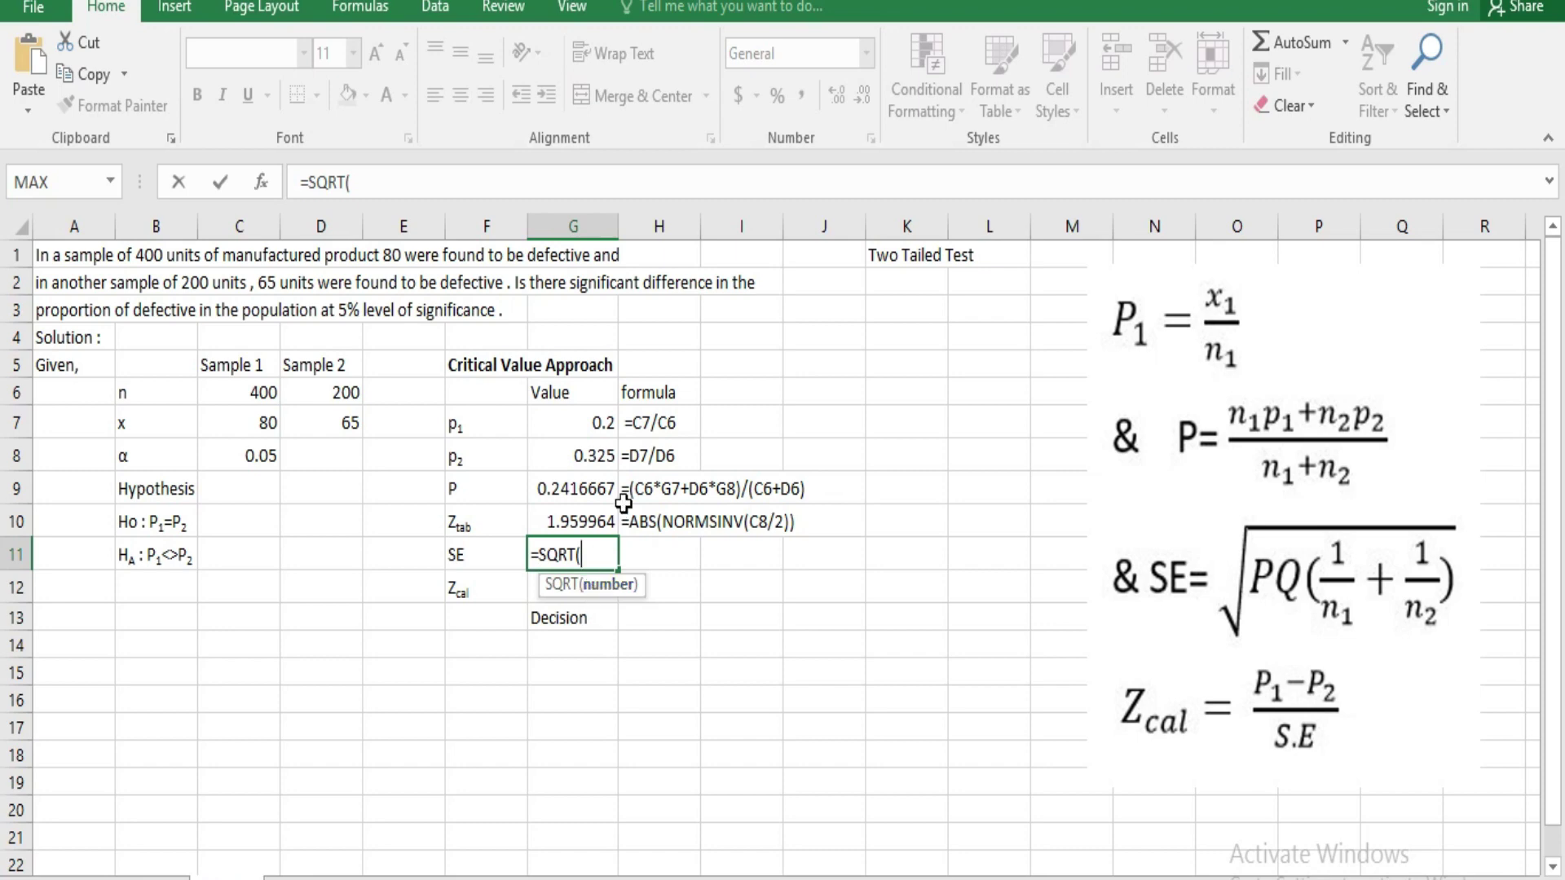
pyautogui.click(582, 492)
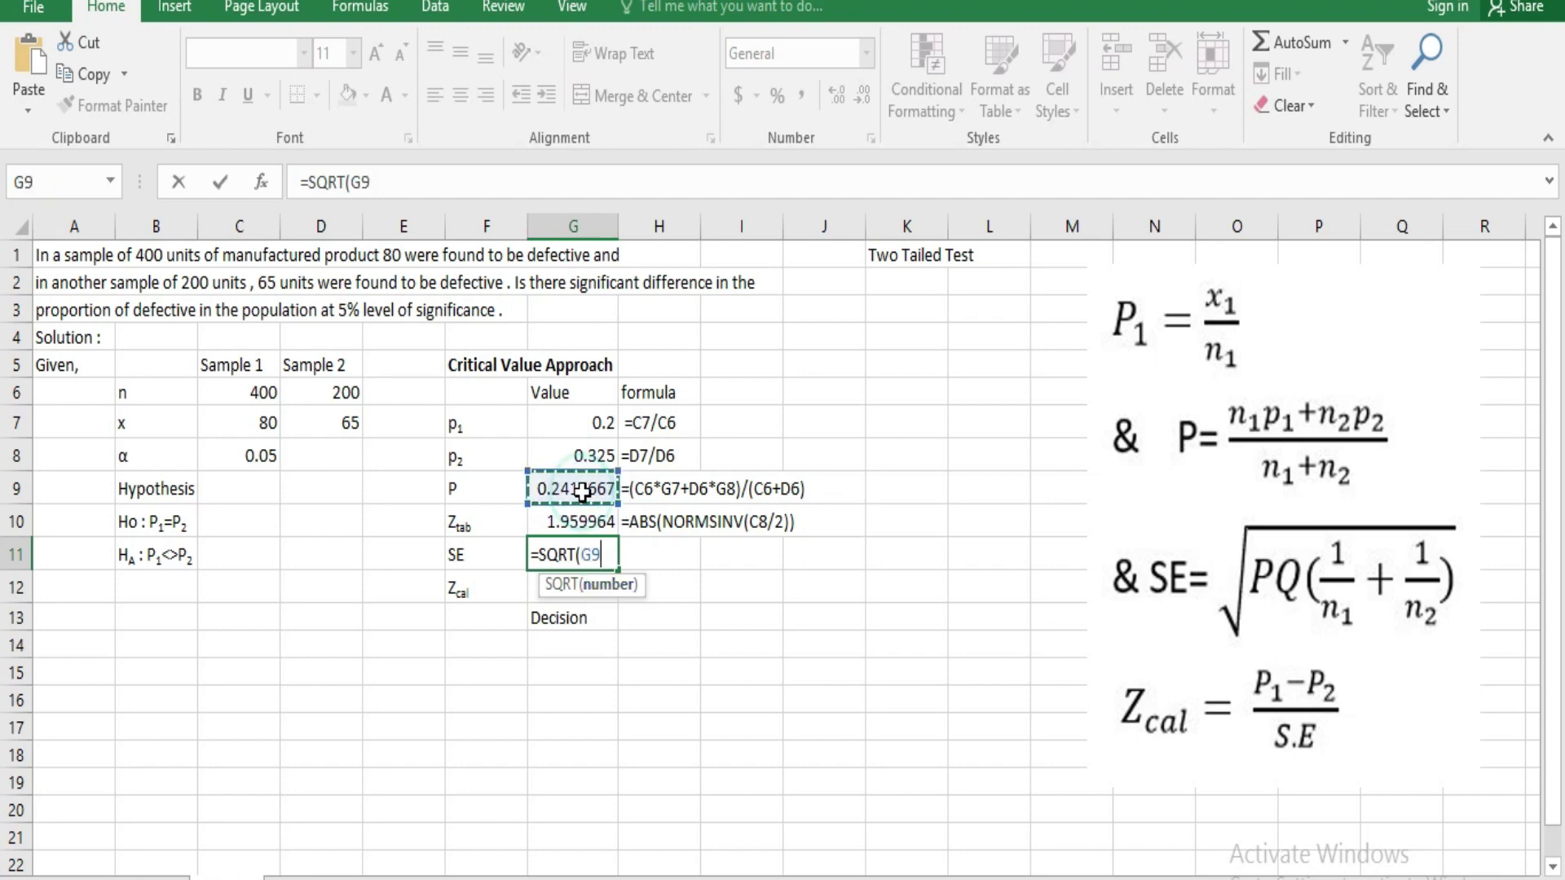
pyautogui.write('*')
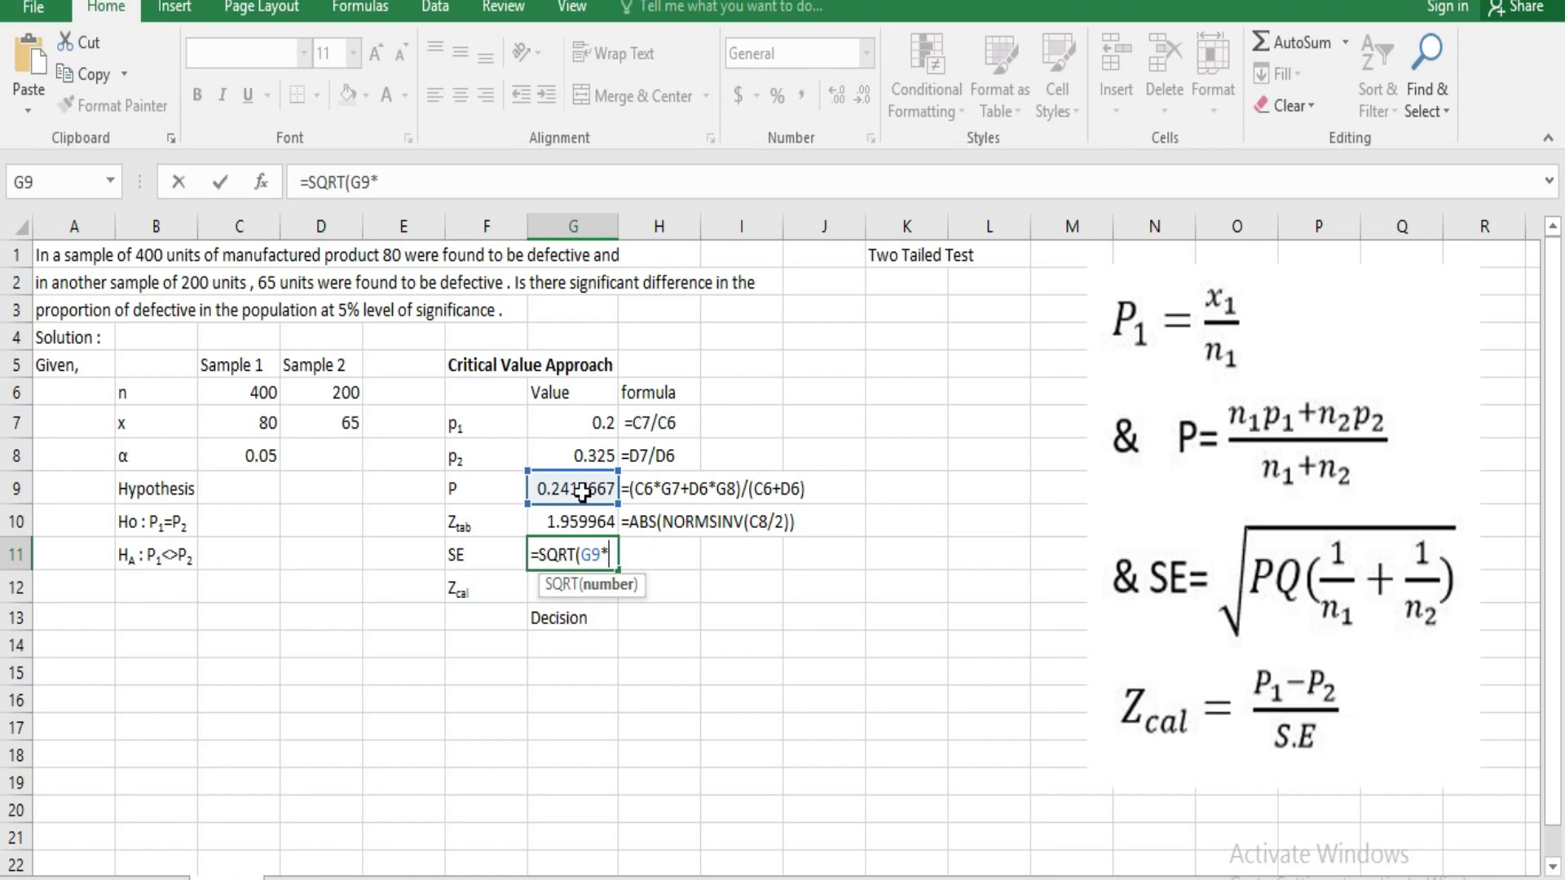
pyautogui.write('(')
pyautogui.write('1-')
pyautogui.click(582, 492)
pyautogui.write(')')
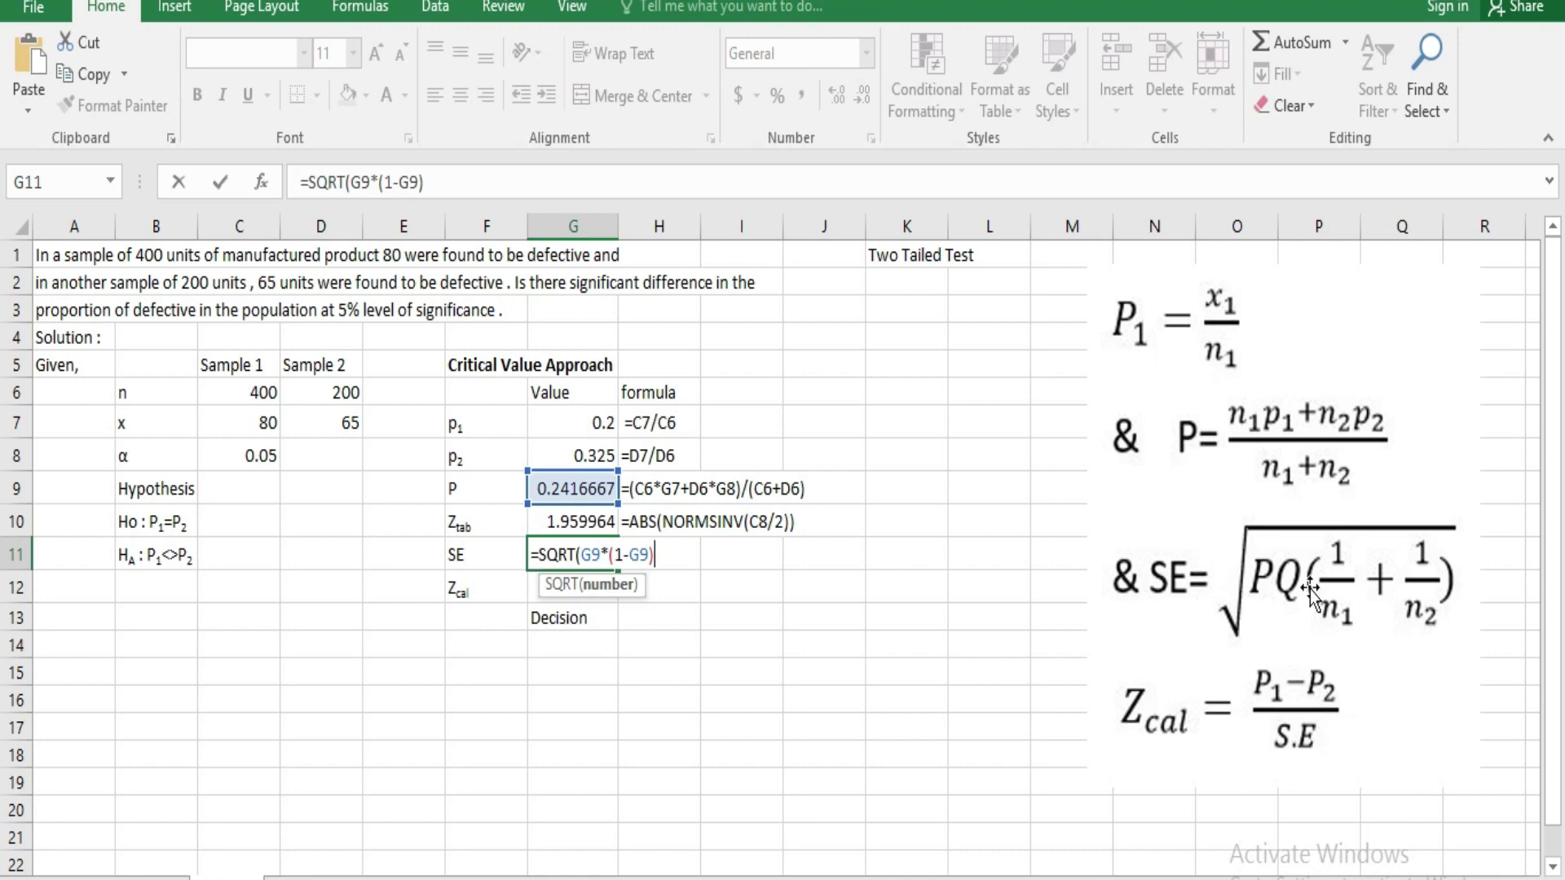
pyautogui.write('*(')
pyautogui.write('1/')
pyautogui.click(266, 393)
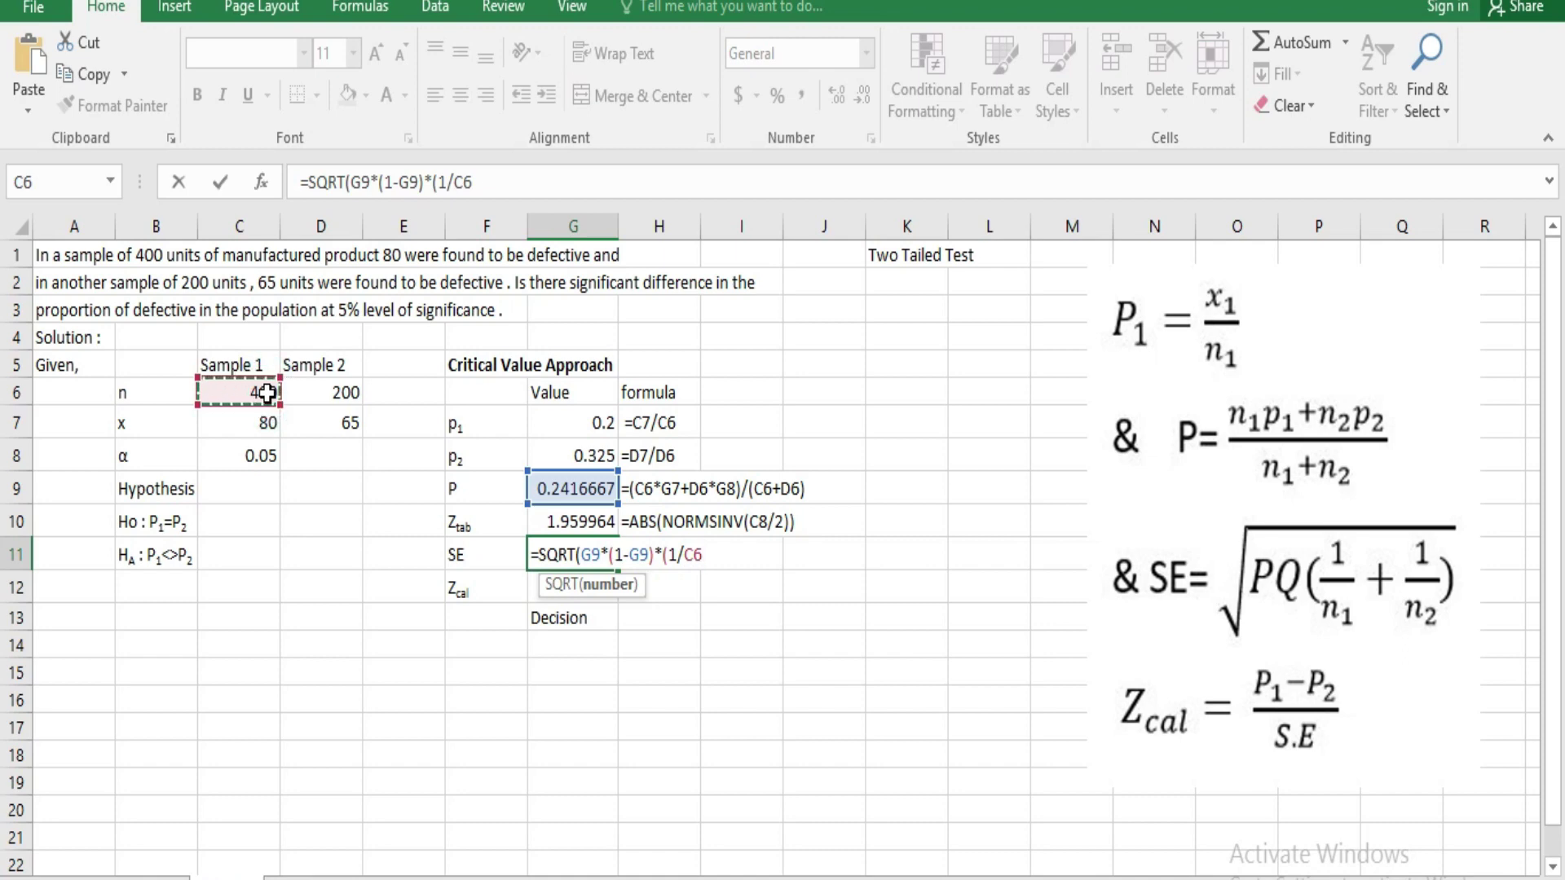
pyautogui.write('+')
pyautogui.write('1/')
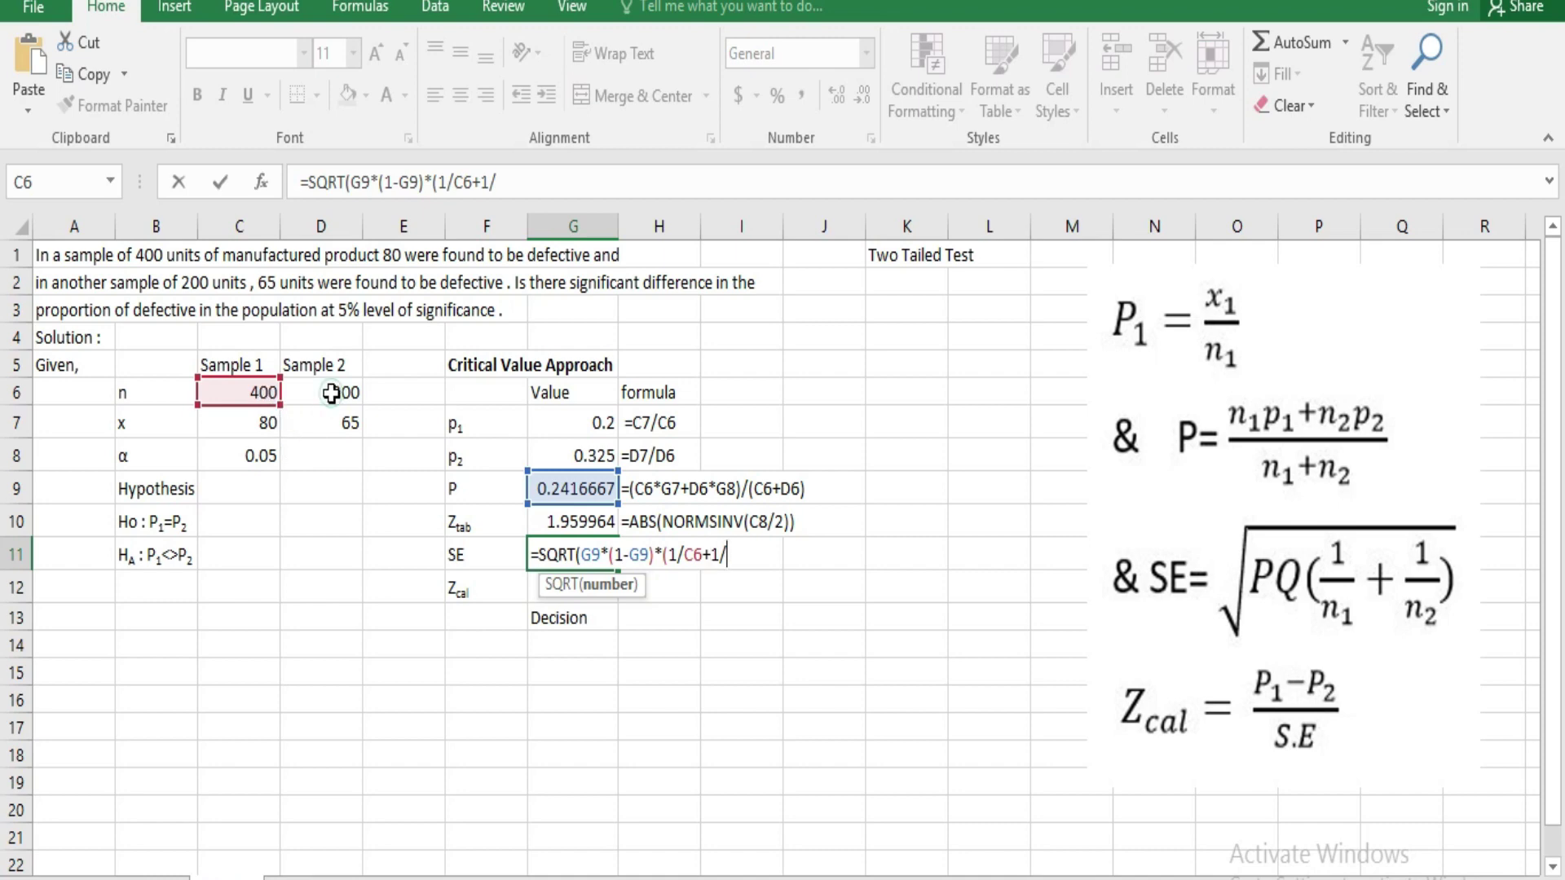
pyautogui.click(330, 393)
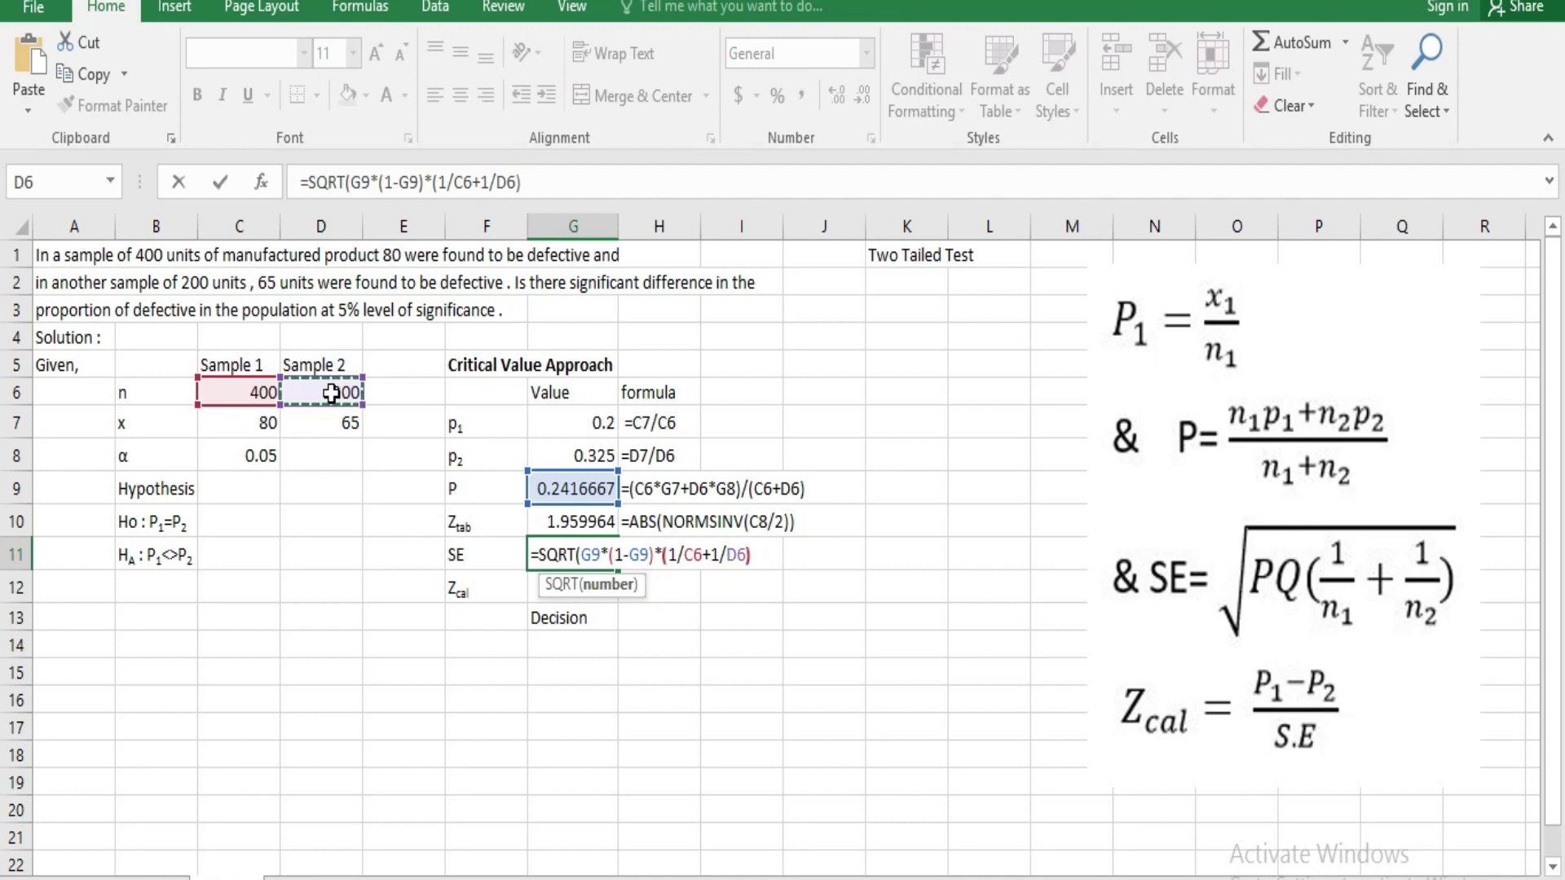
pyautogui.write('))')
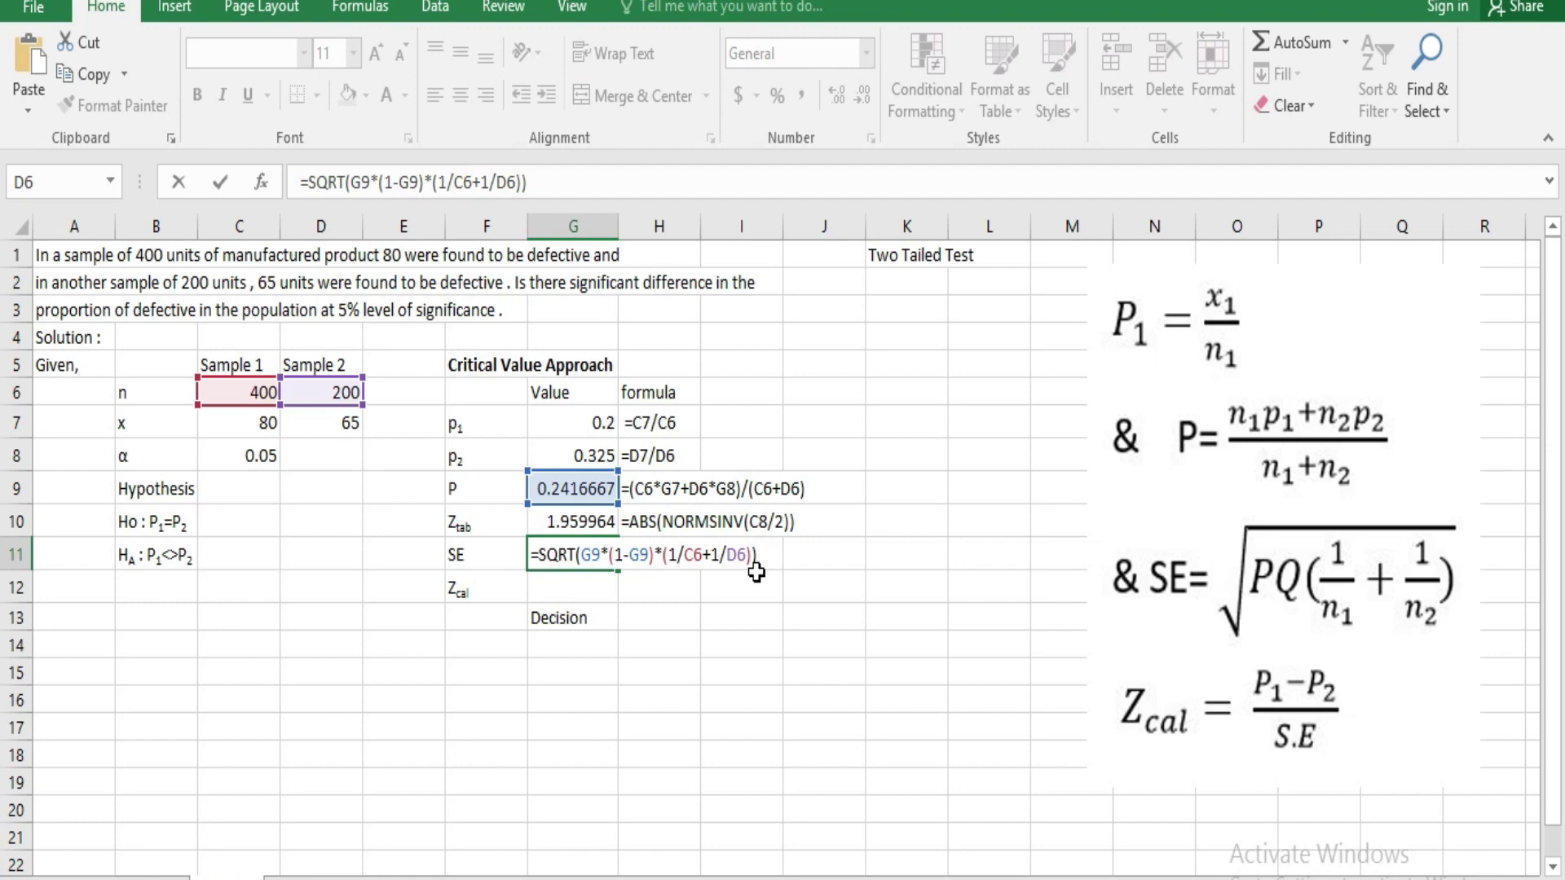
pyautogui.press('Return')
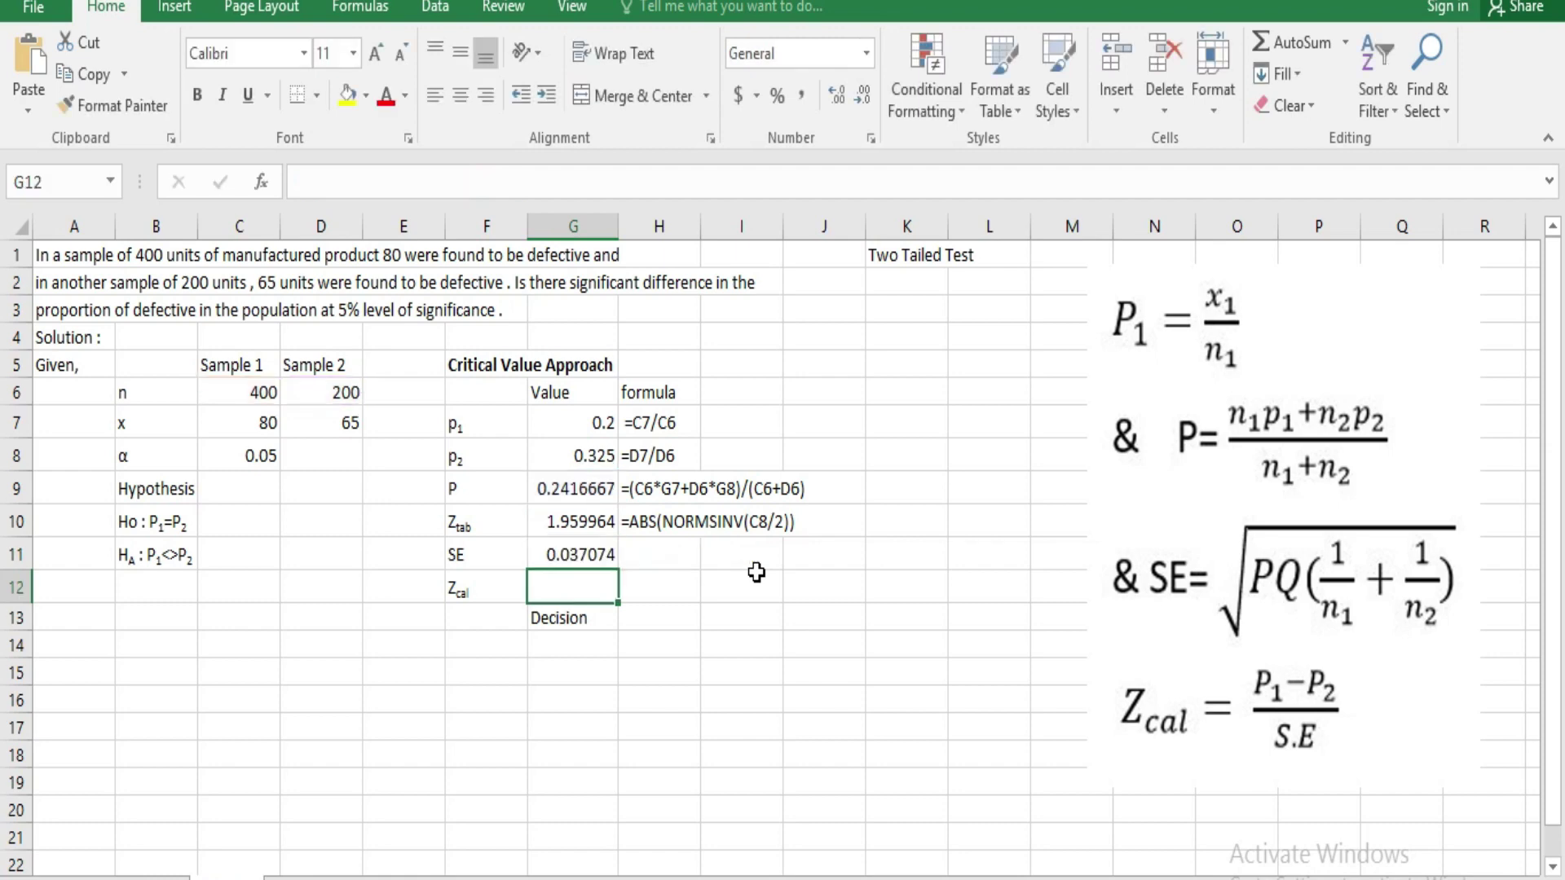
# - Copy G11's SE formula and paste it into H11 as text after an apostrophe
pyautogui.click(587, 556)
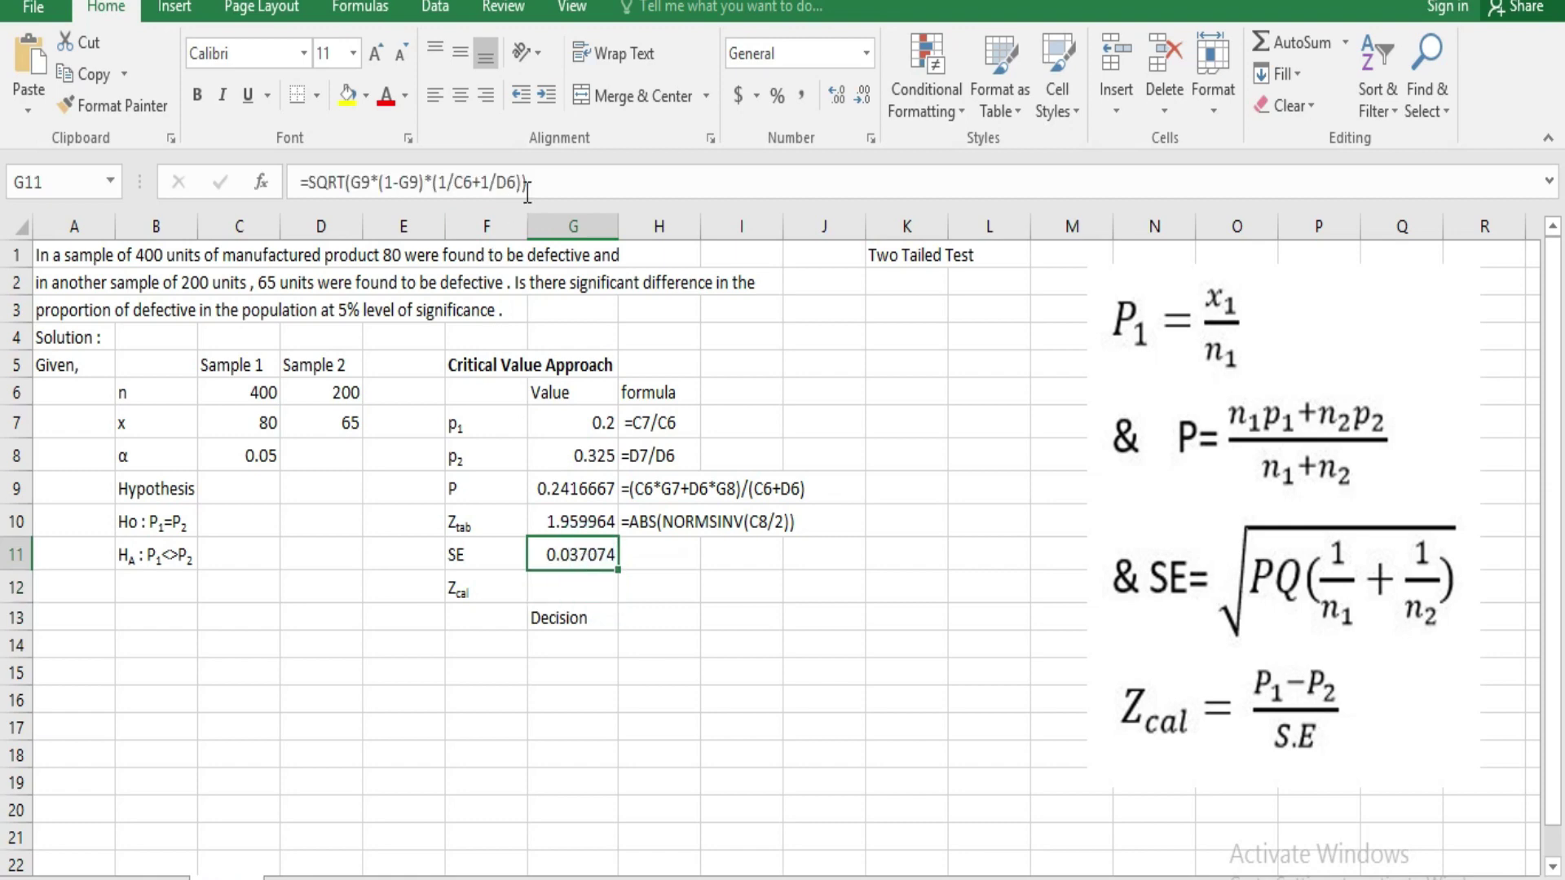
pyautogui.moveTo(527, 184); pyautogui.dragTo(302, 181)
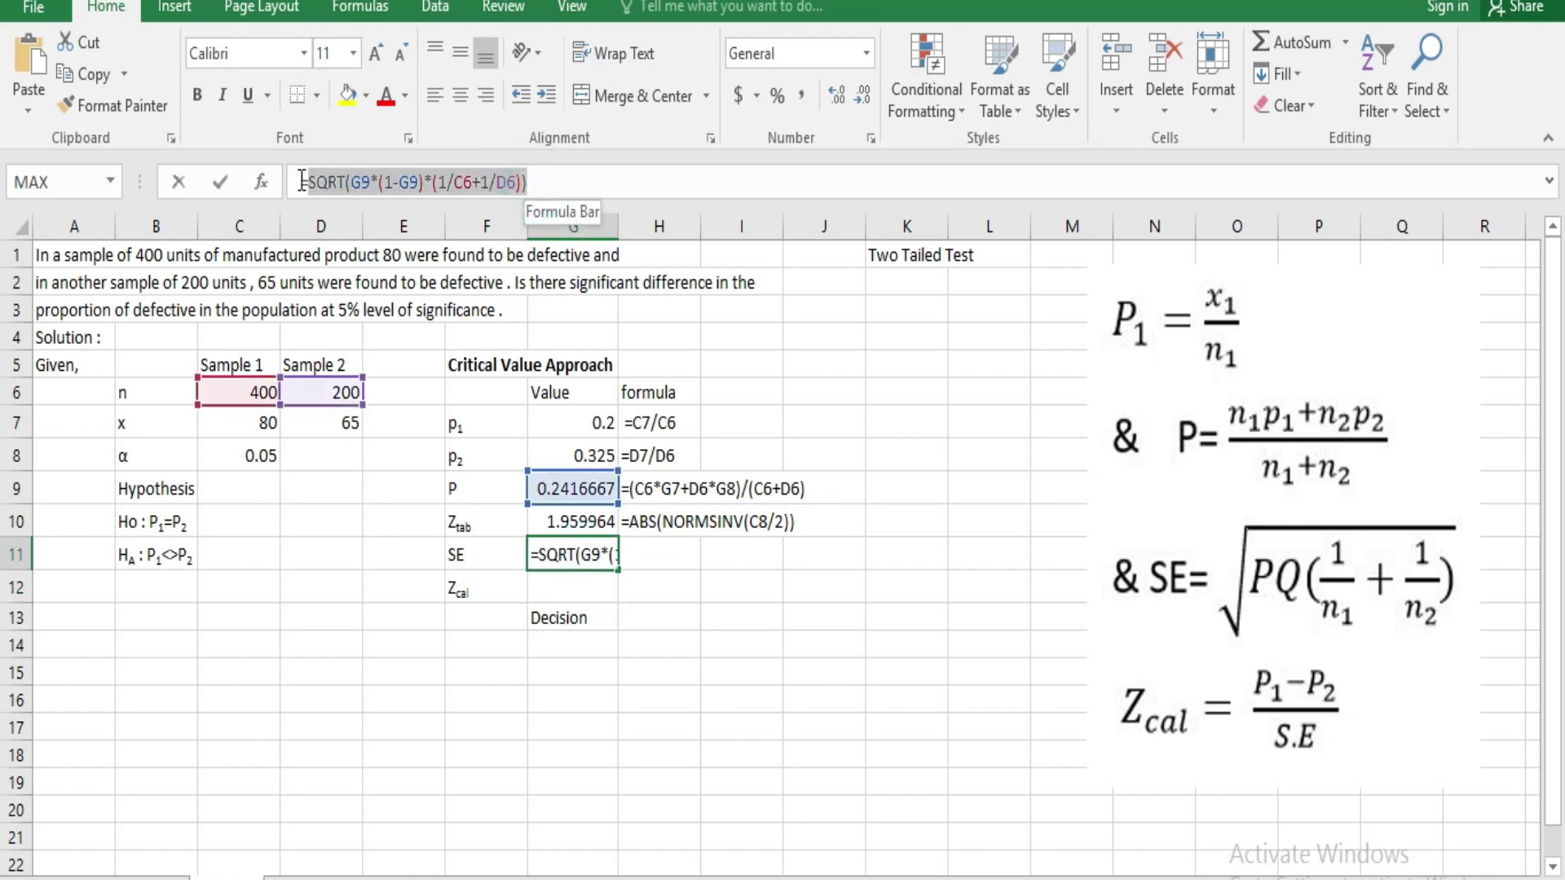
pyautogui.hotkey('ctrl', 'c')
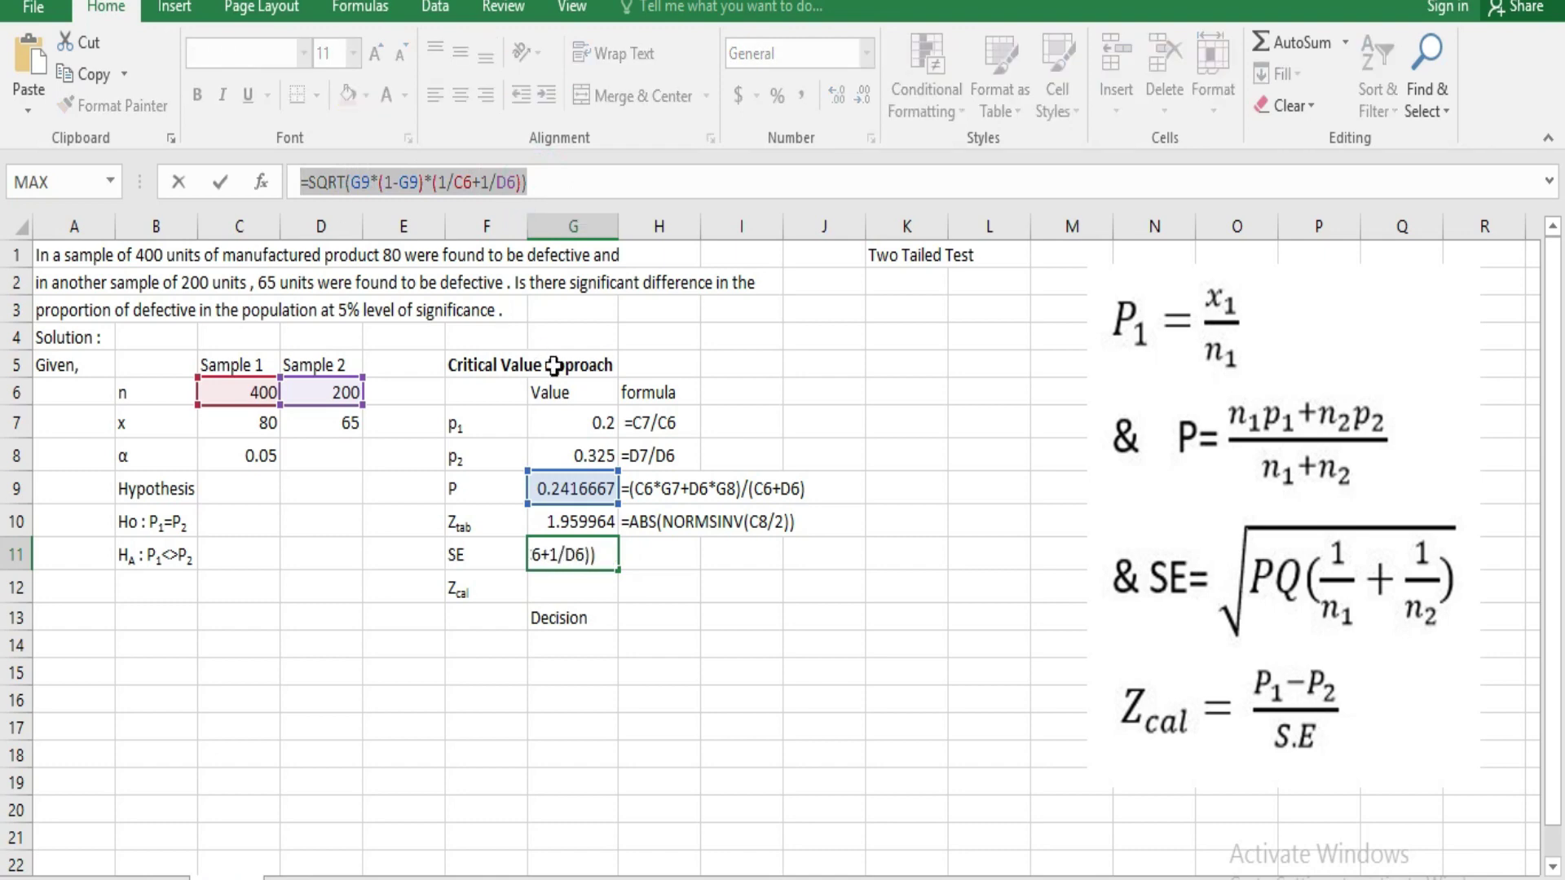
pyautogui.click(178, 187)
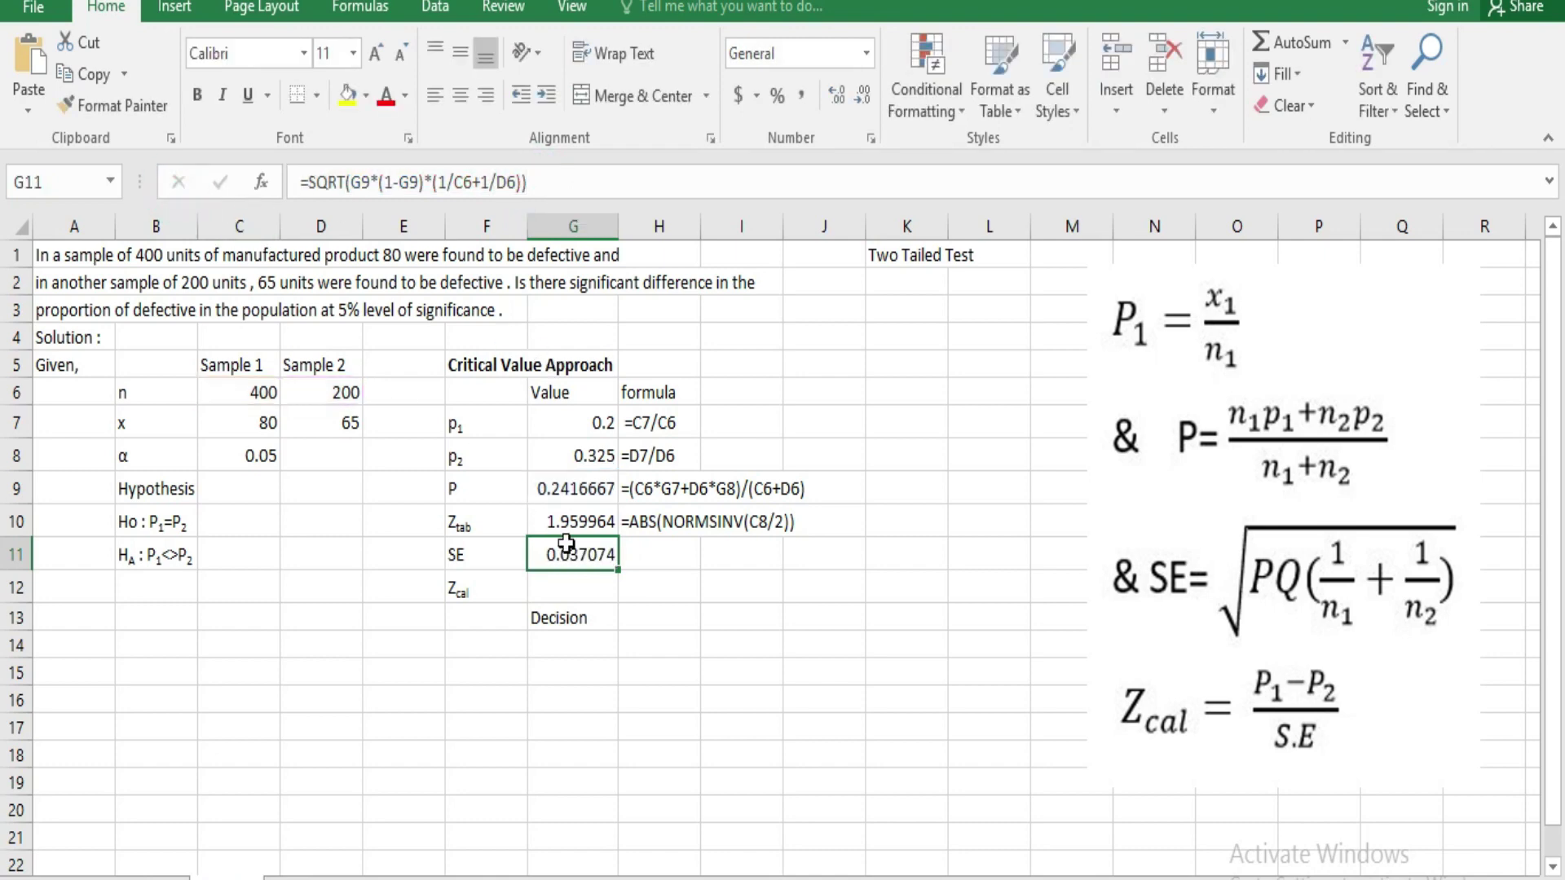
pyautogui.click(636, 557)
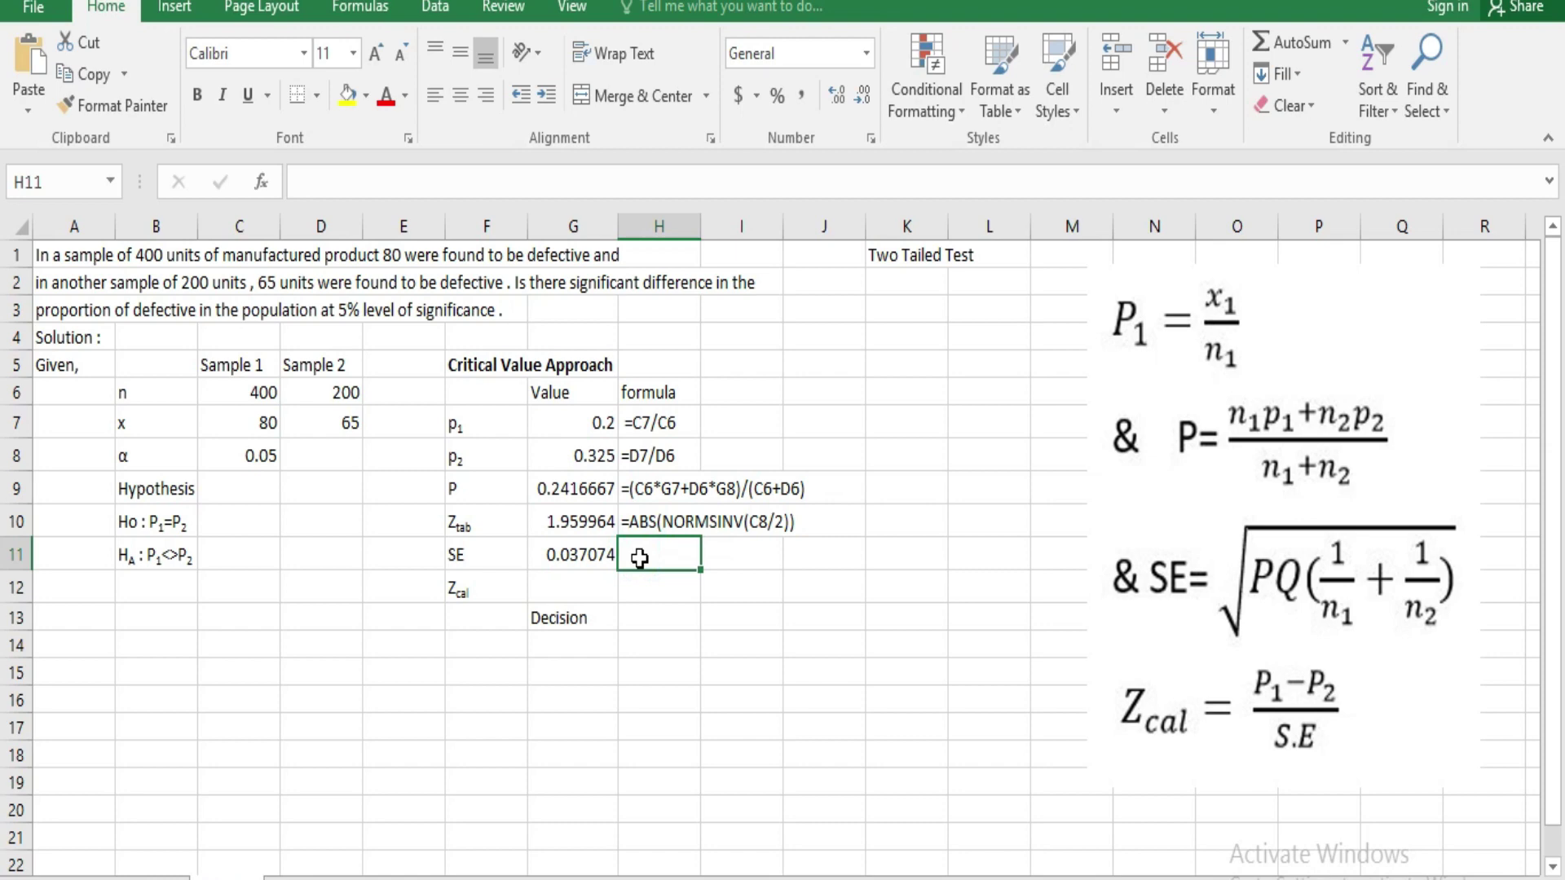
pyautogui.write("'")
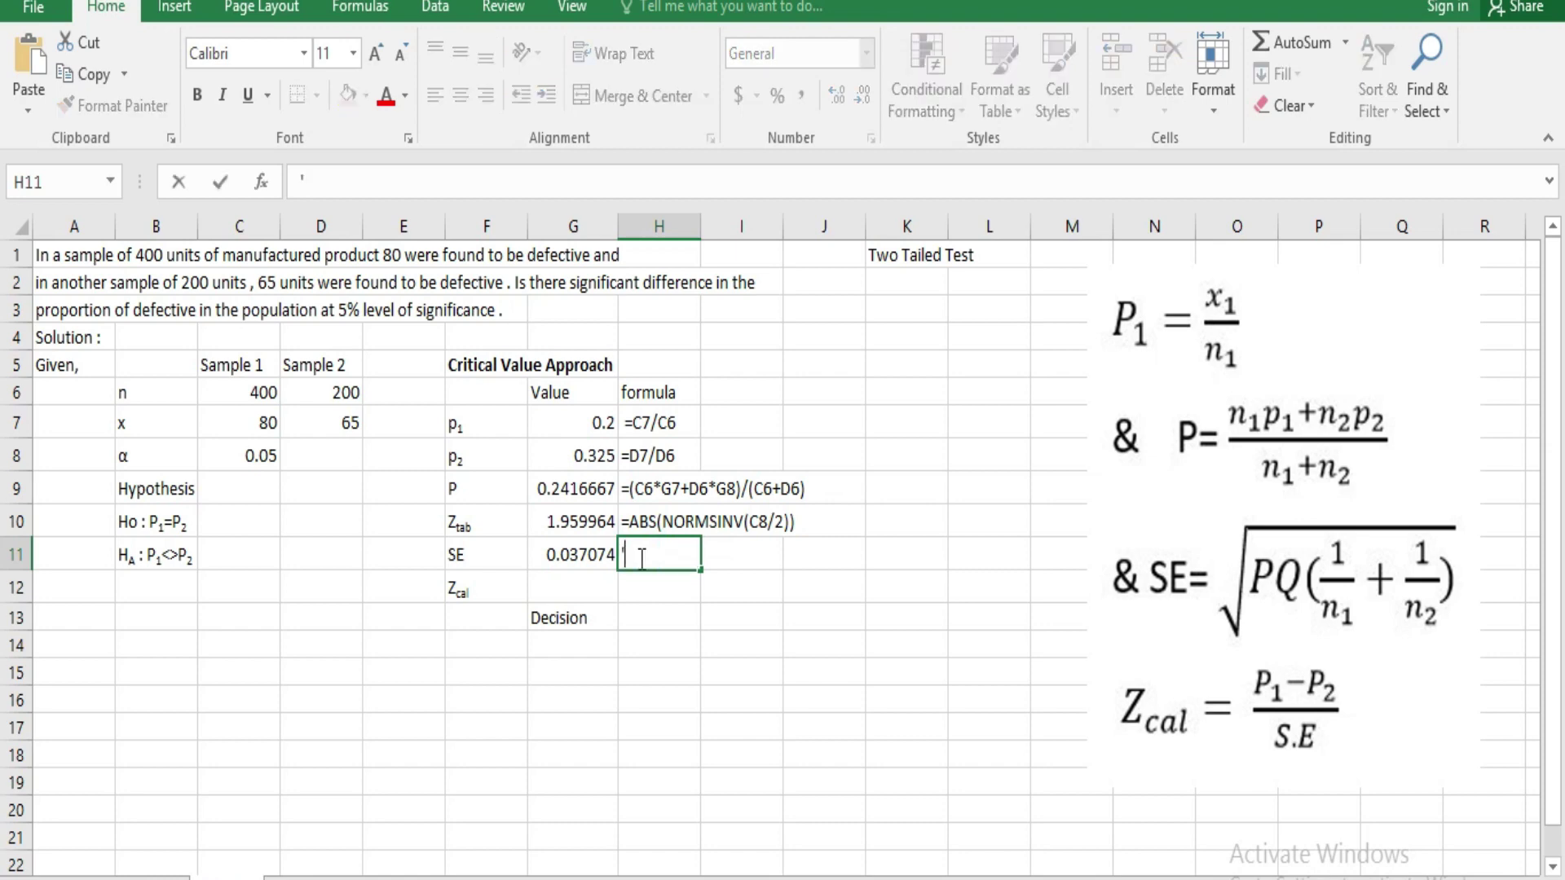
pyautogui.hotkey('ctrl', 'v')
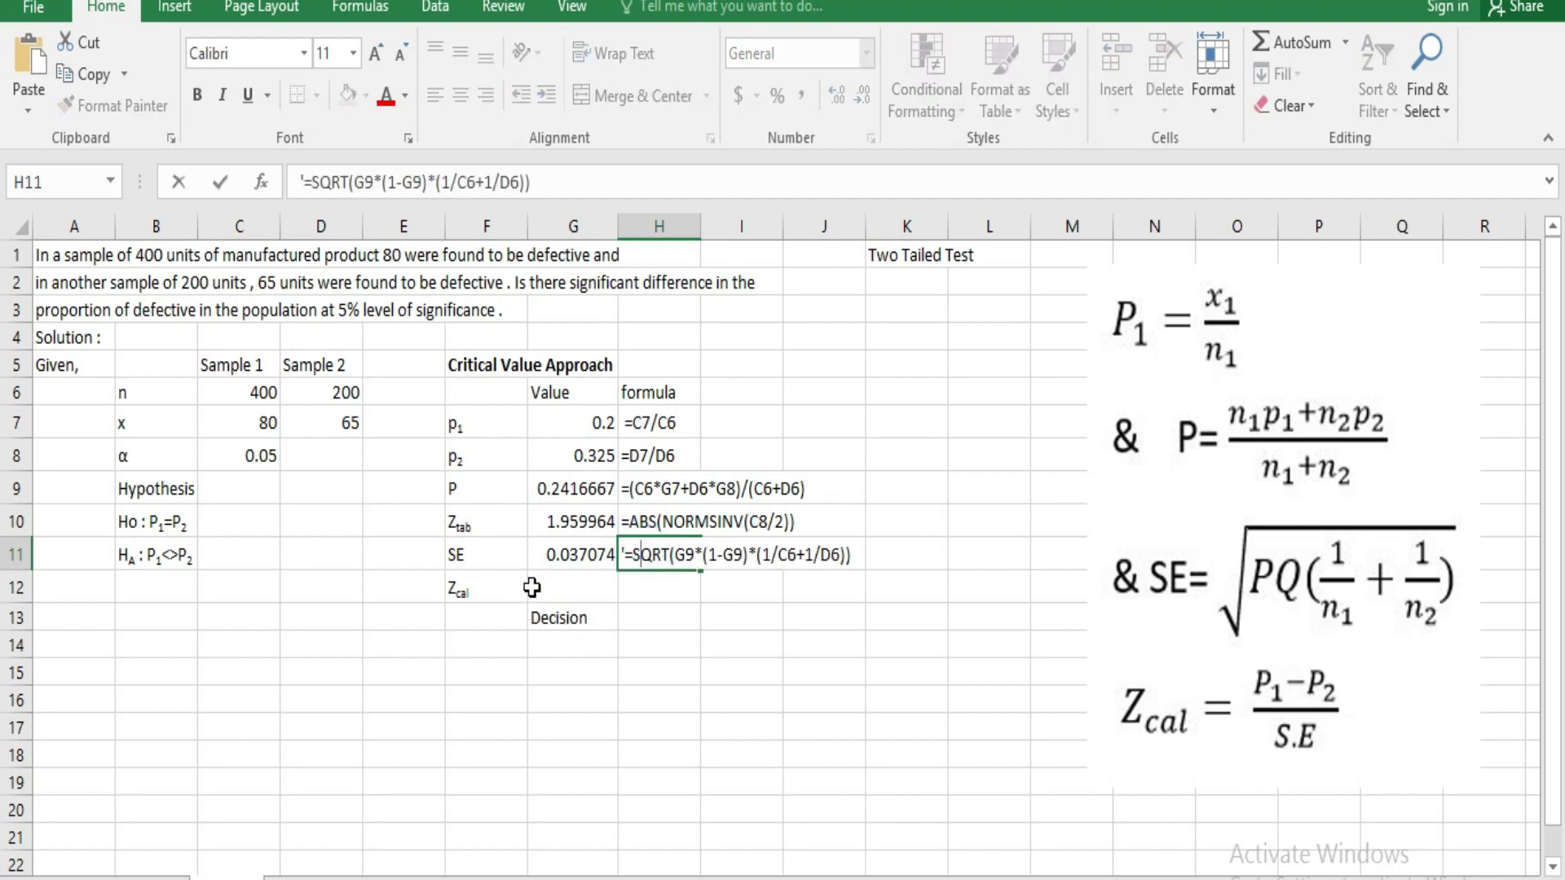
pyautogui.click(533, 586)
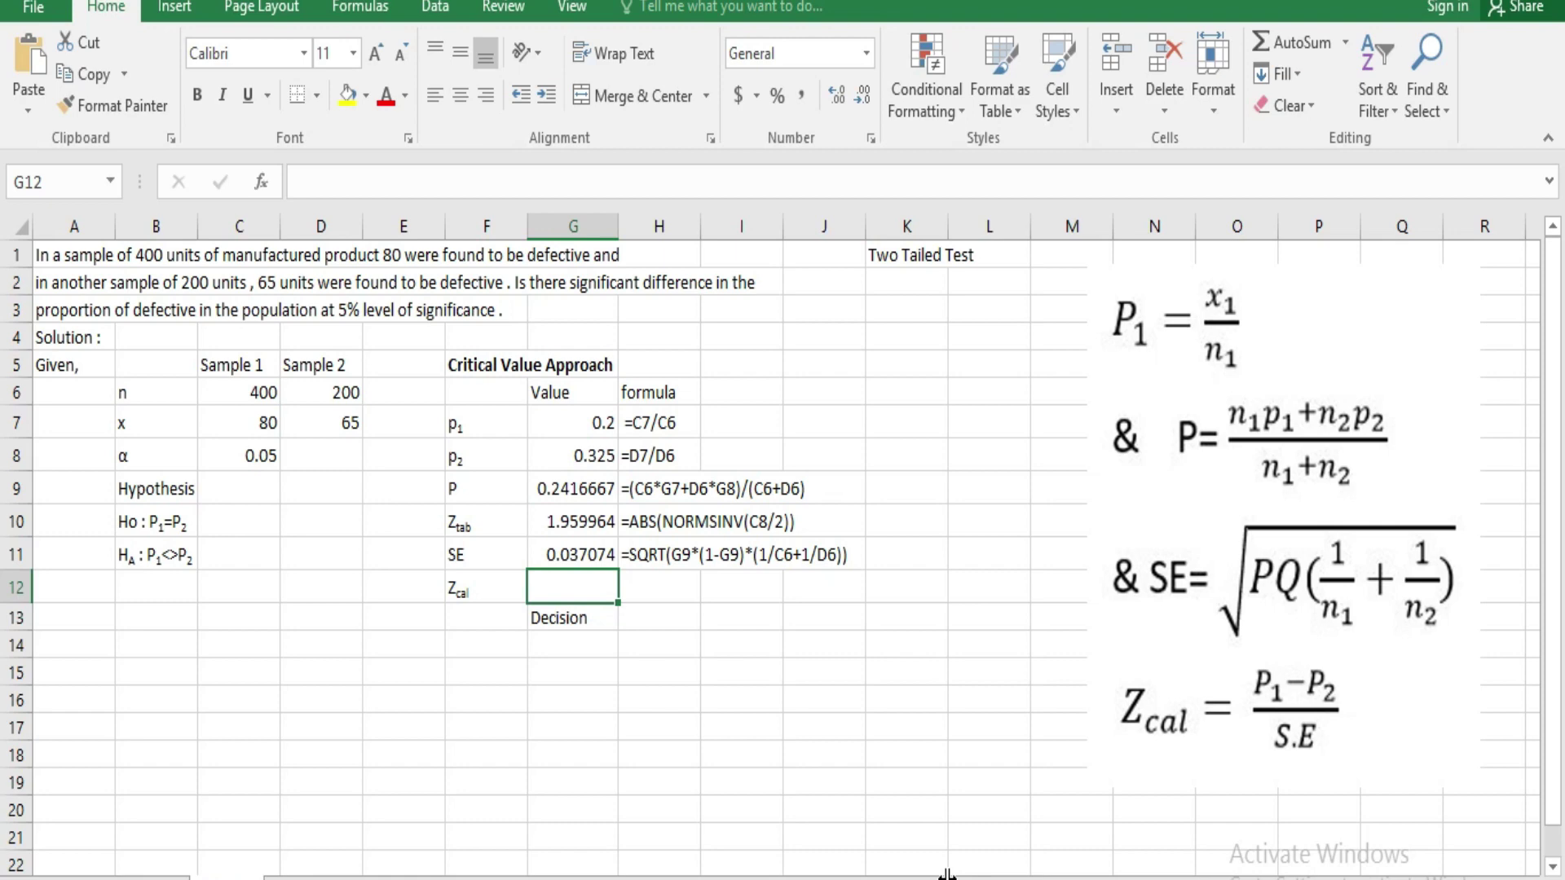
# - Enter =ABS(G7-G8)/G11 in G12, giving Zcal 3.3716379
pyautogui.write('=')
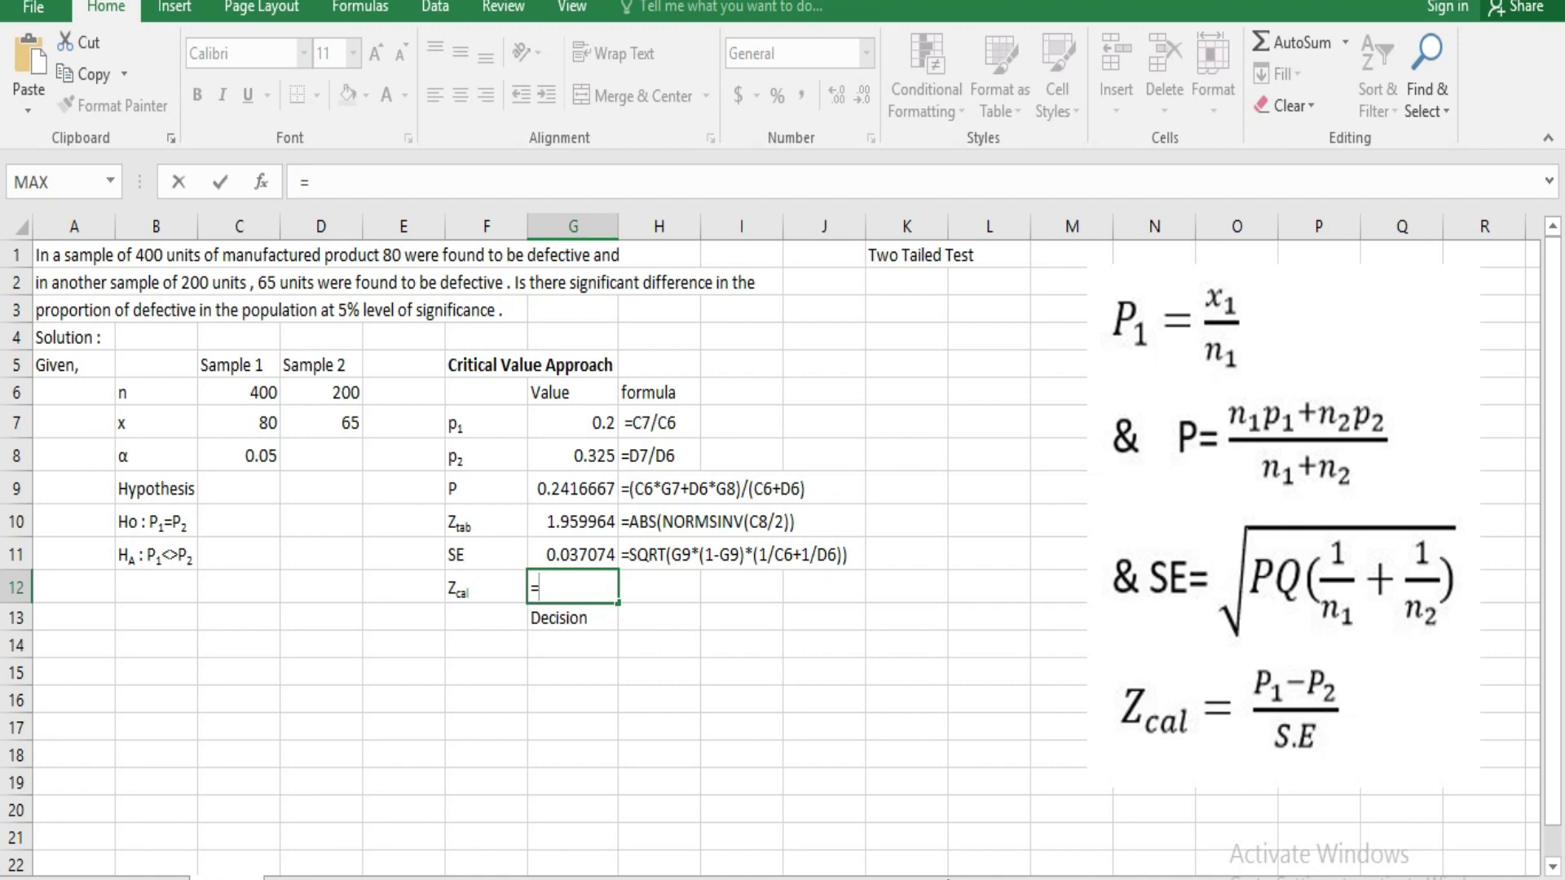
pyautogui.write('ab')
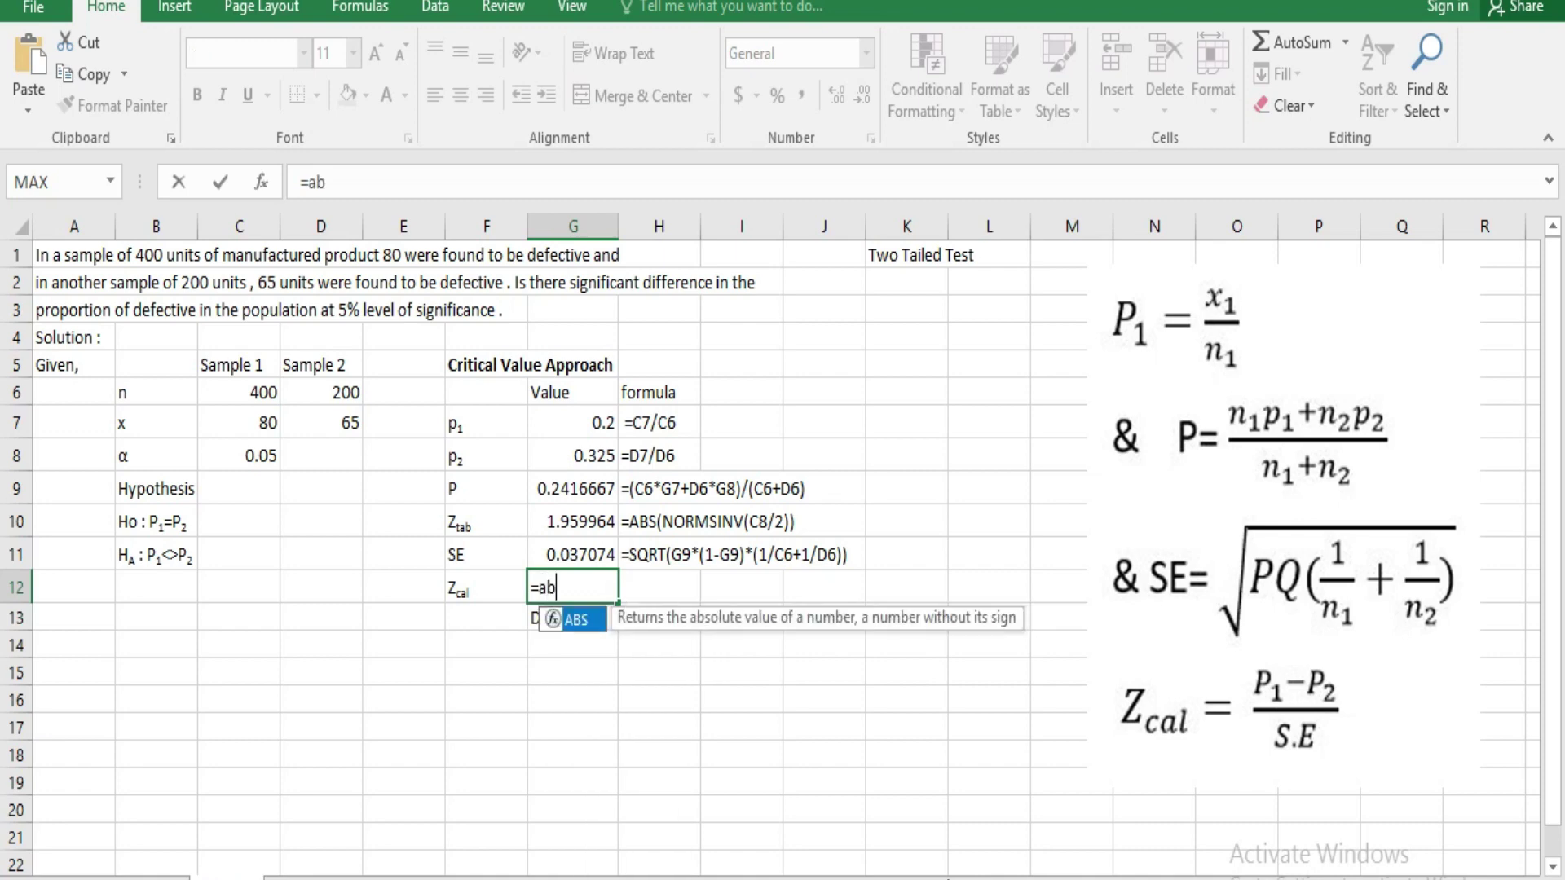
pyautogui.write('s')
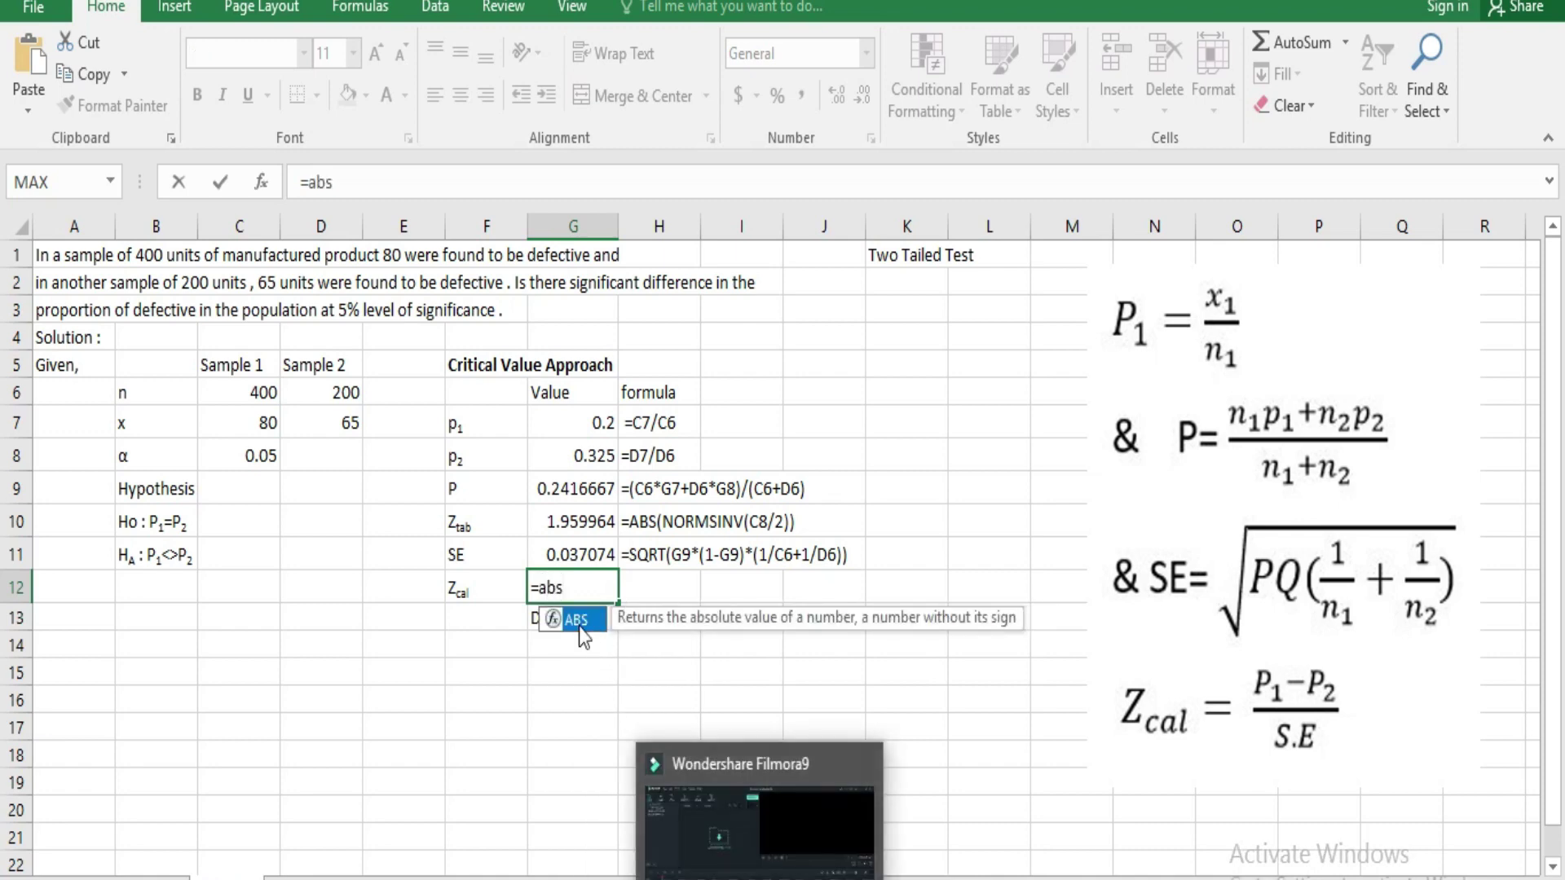
pyautogui.doubleClick(579, 621)
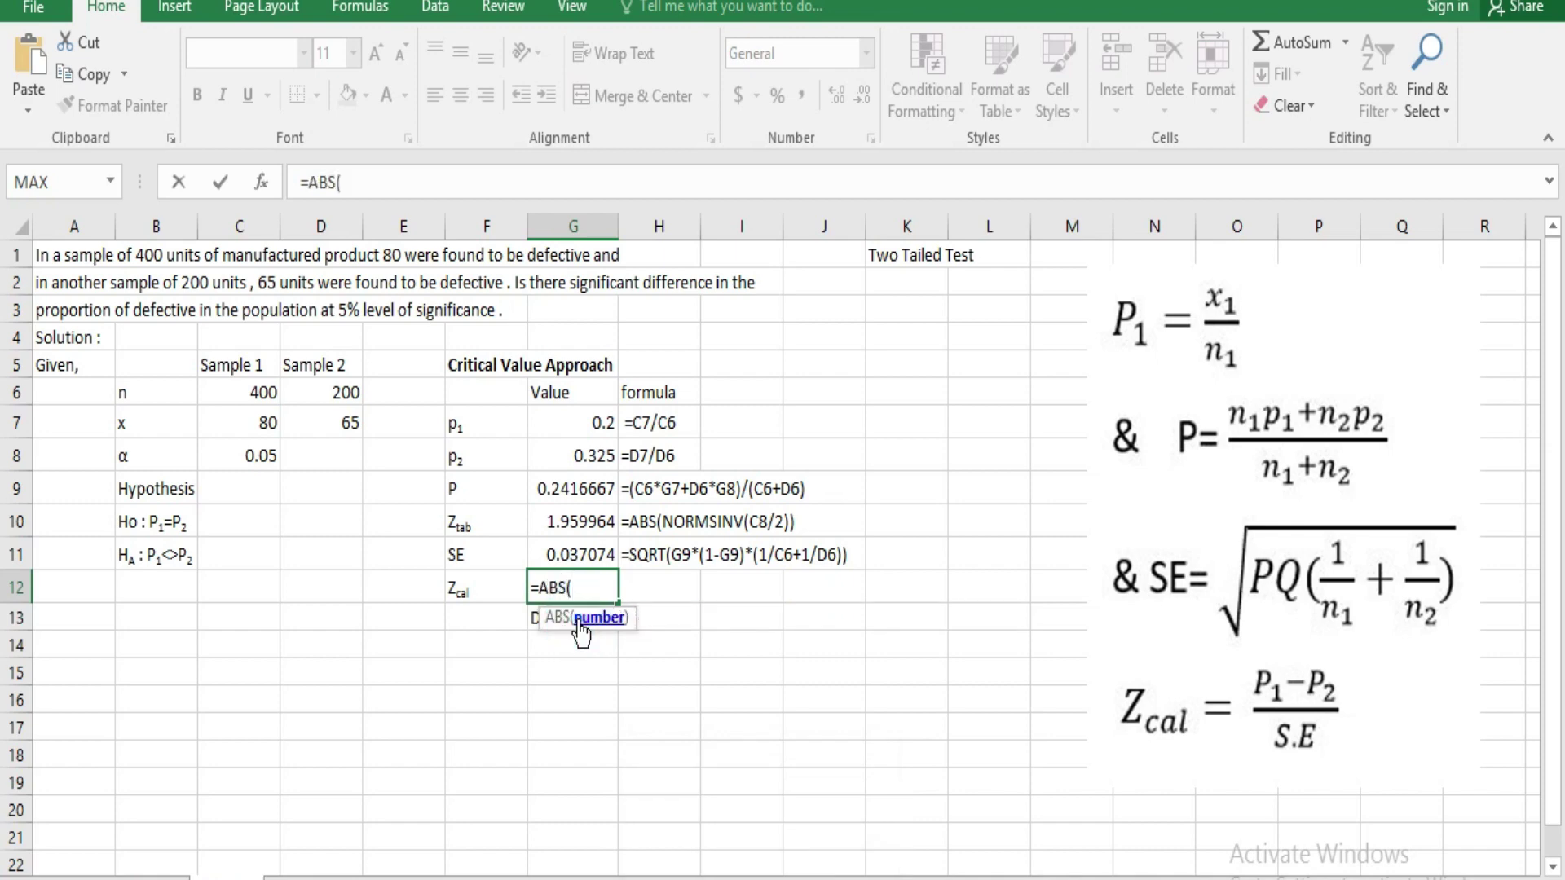
pyautogui.click(589, 432)
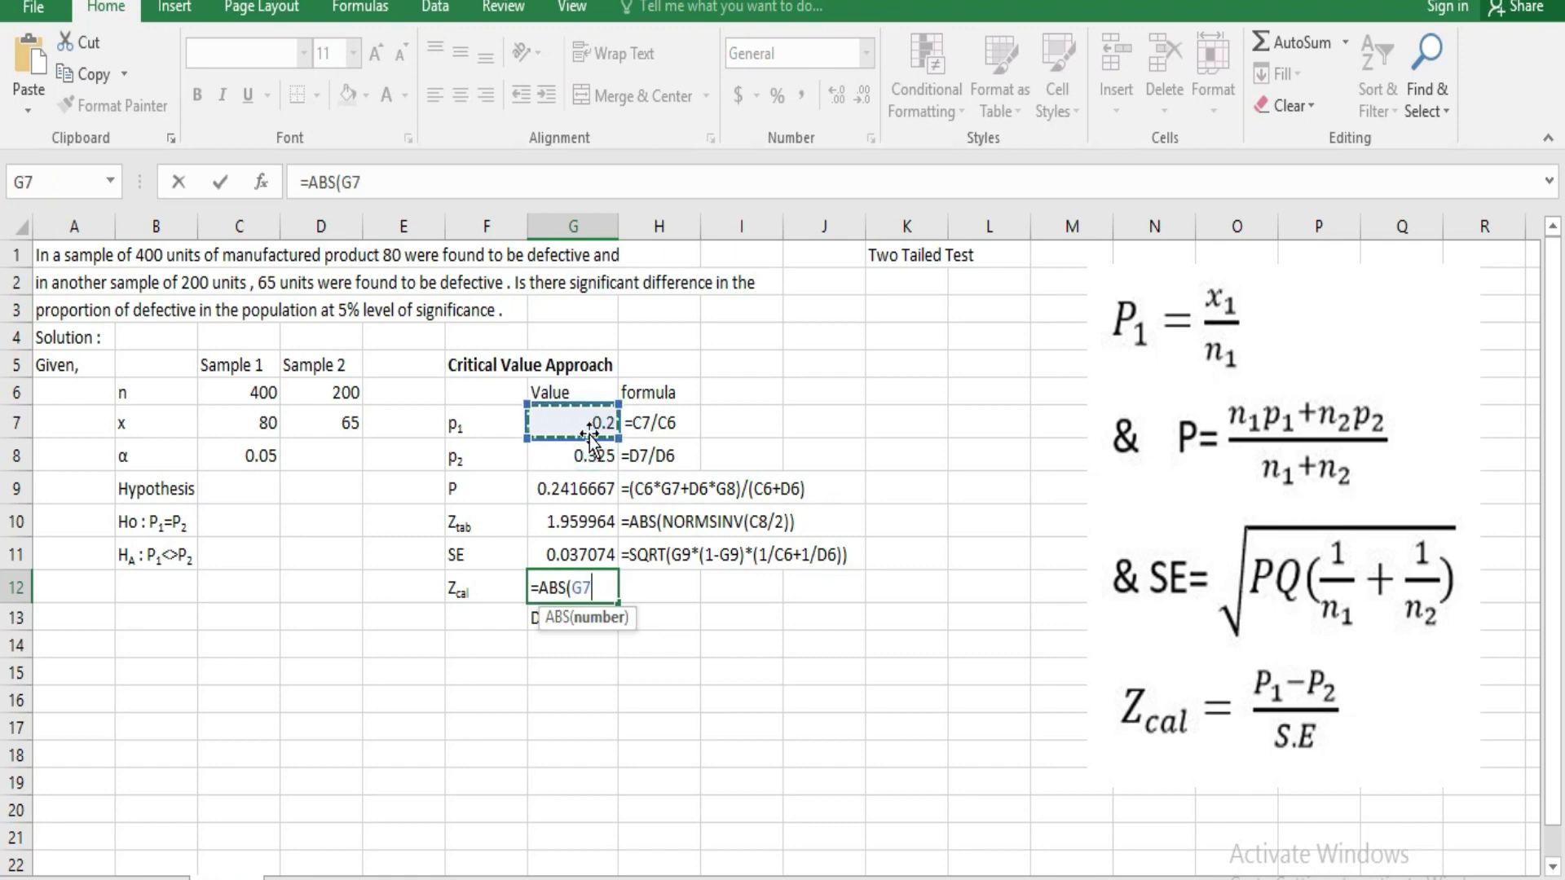
pyautogui.write('=')
pyautogui.press('BackSpace')
pyautogui.write('-')
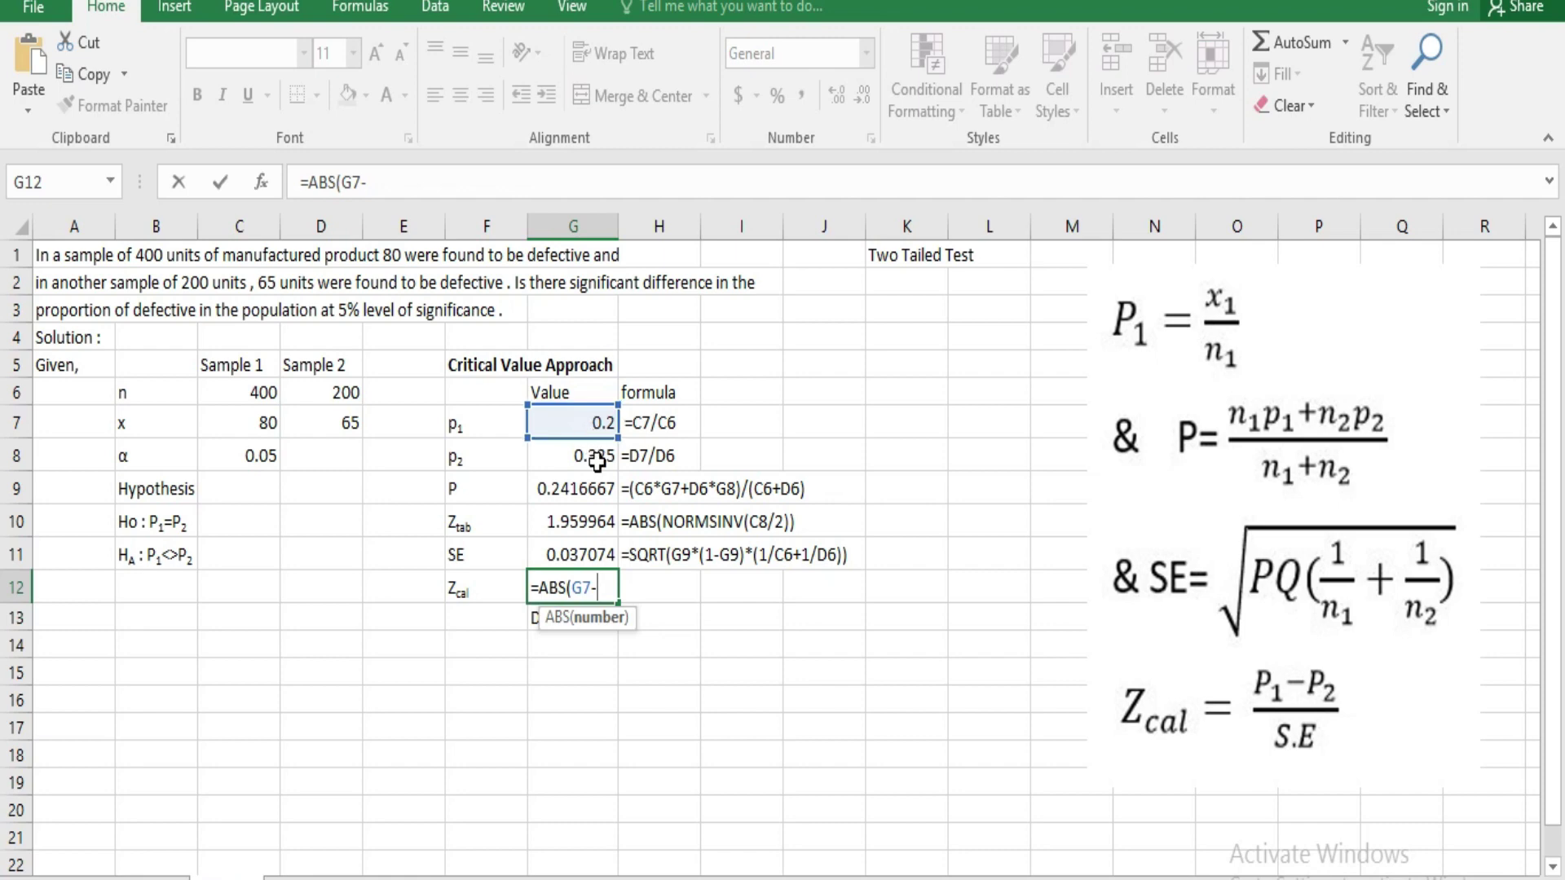
pyautogui.click(596, 459)
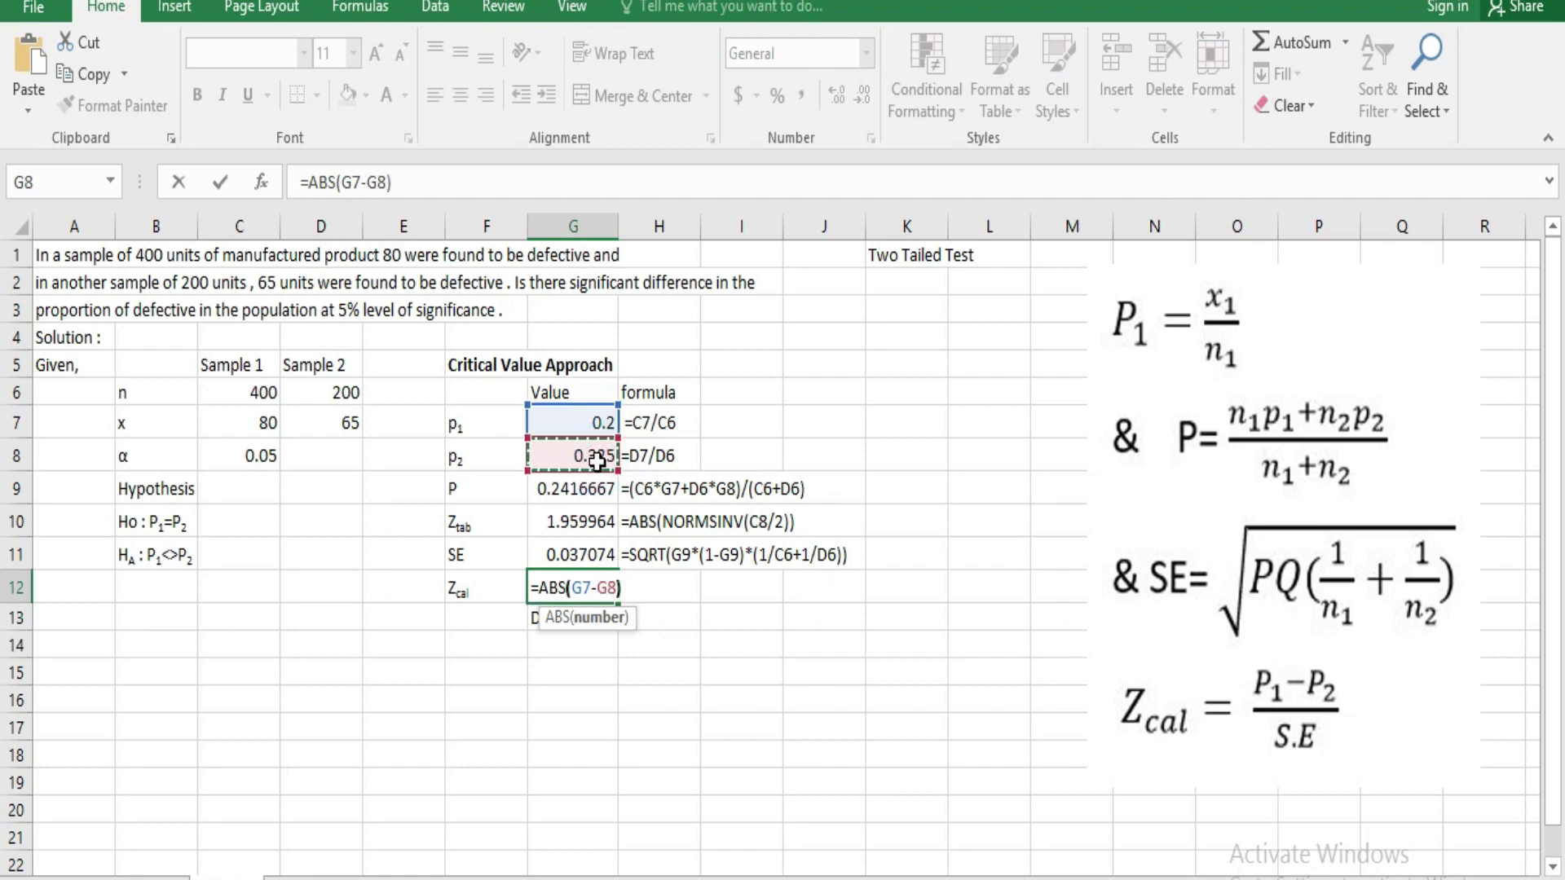
pyautogui.write(')/')
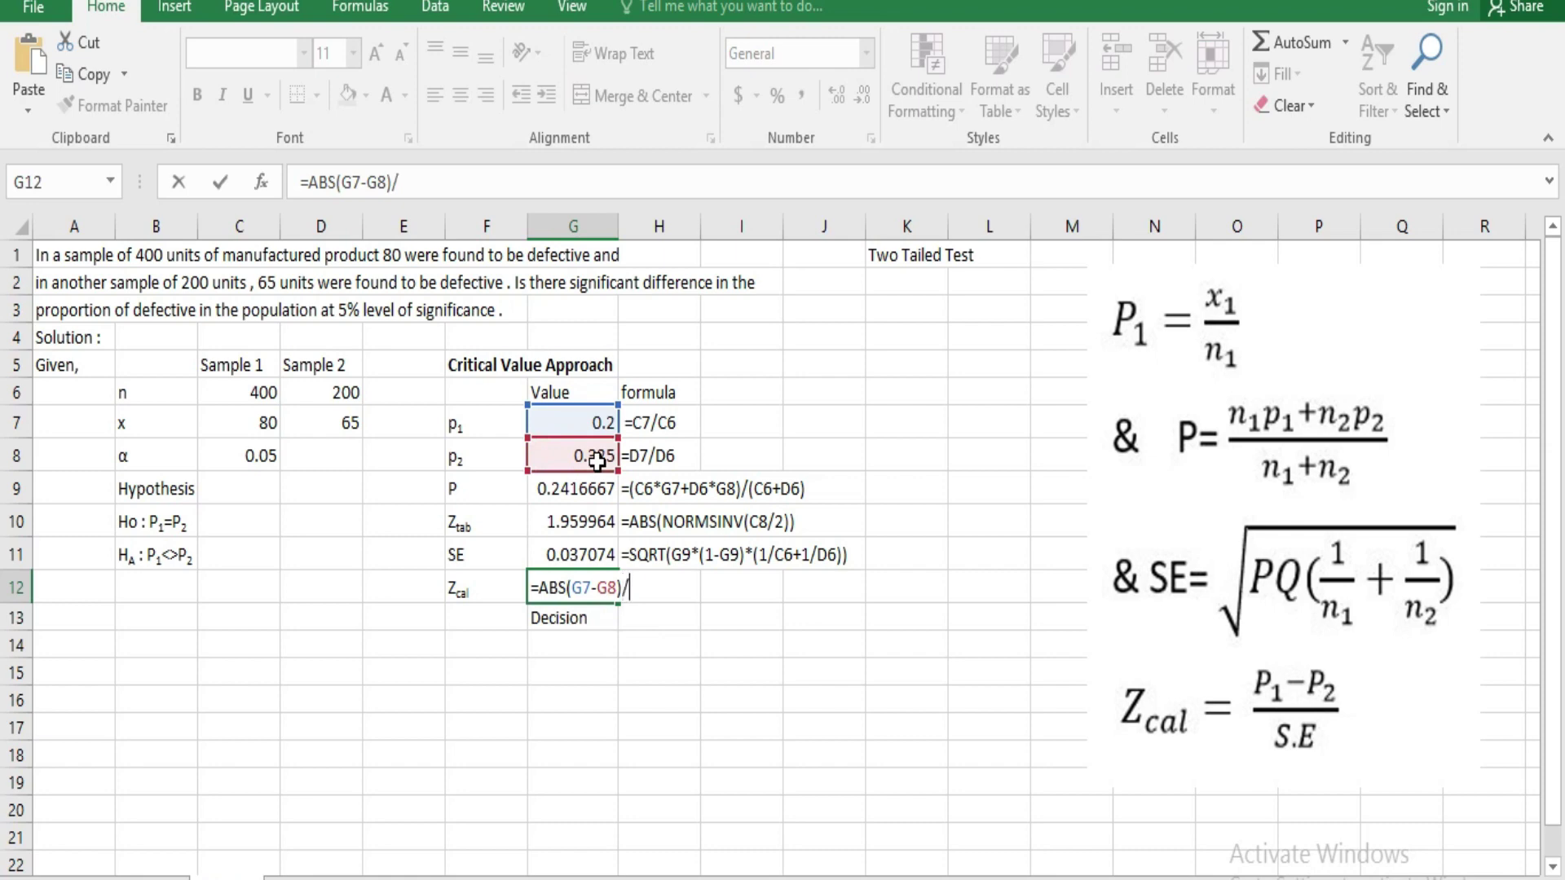
pyautogui.click(578, 558)
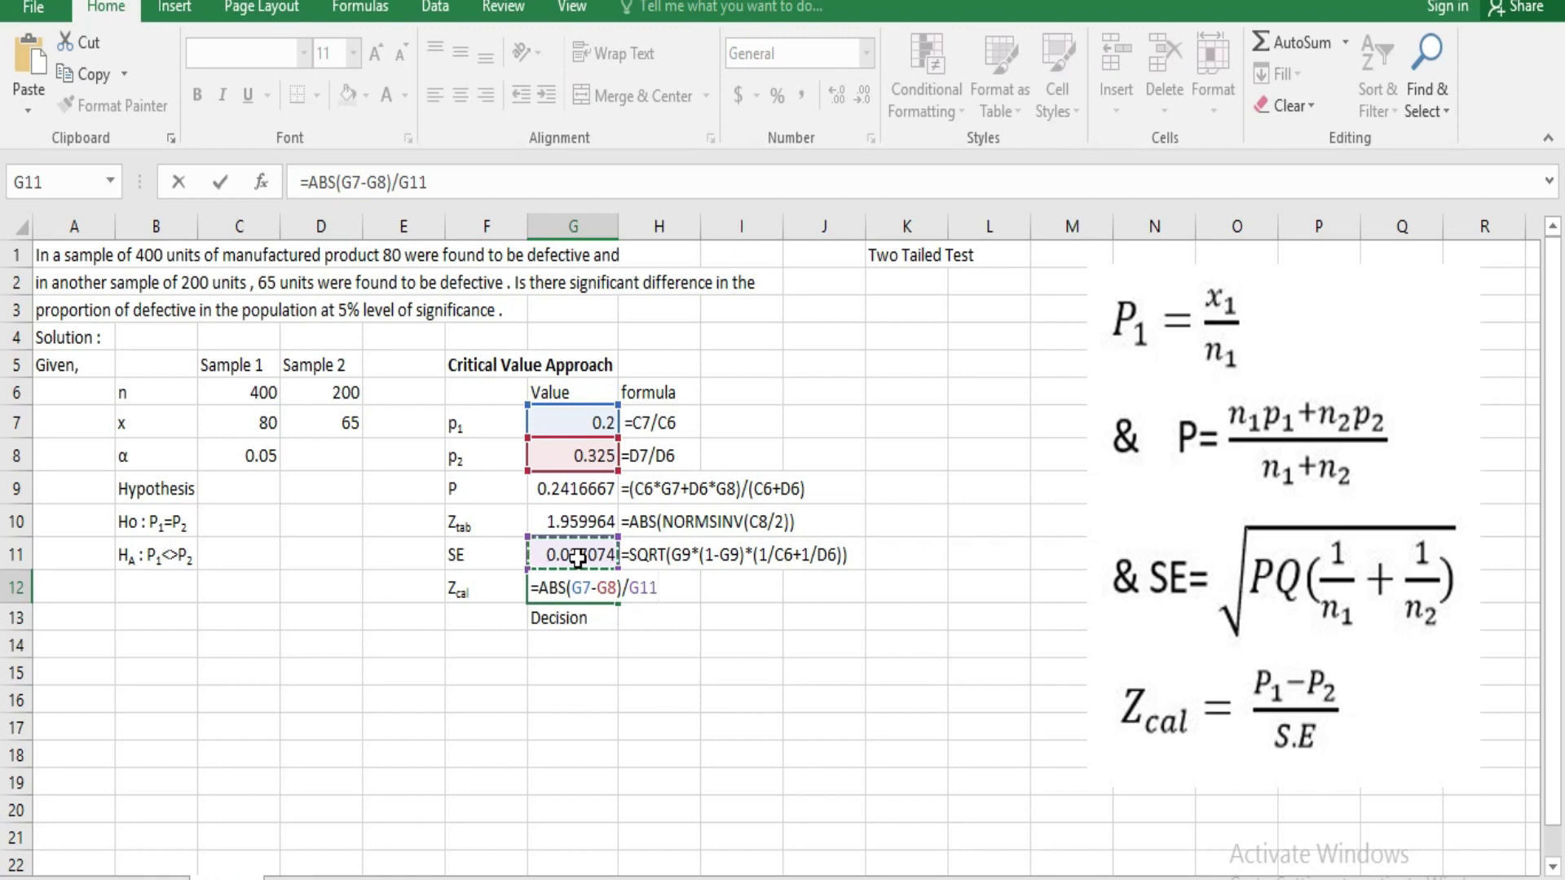
pyautogui.press('Return')
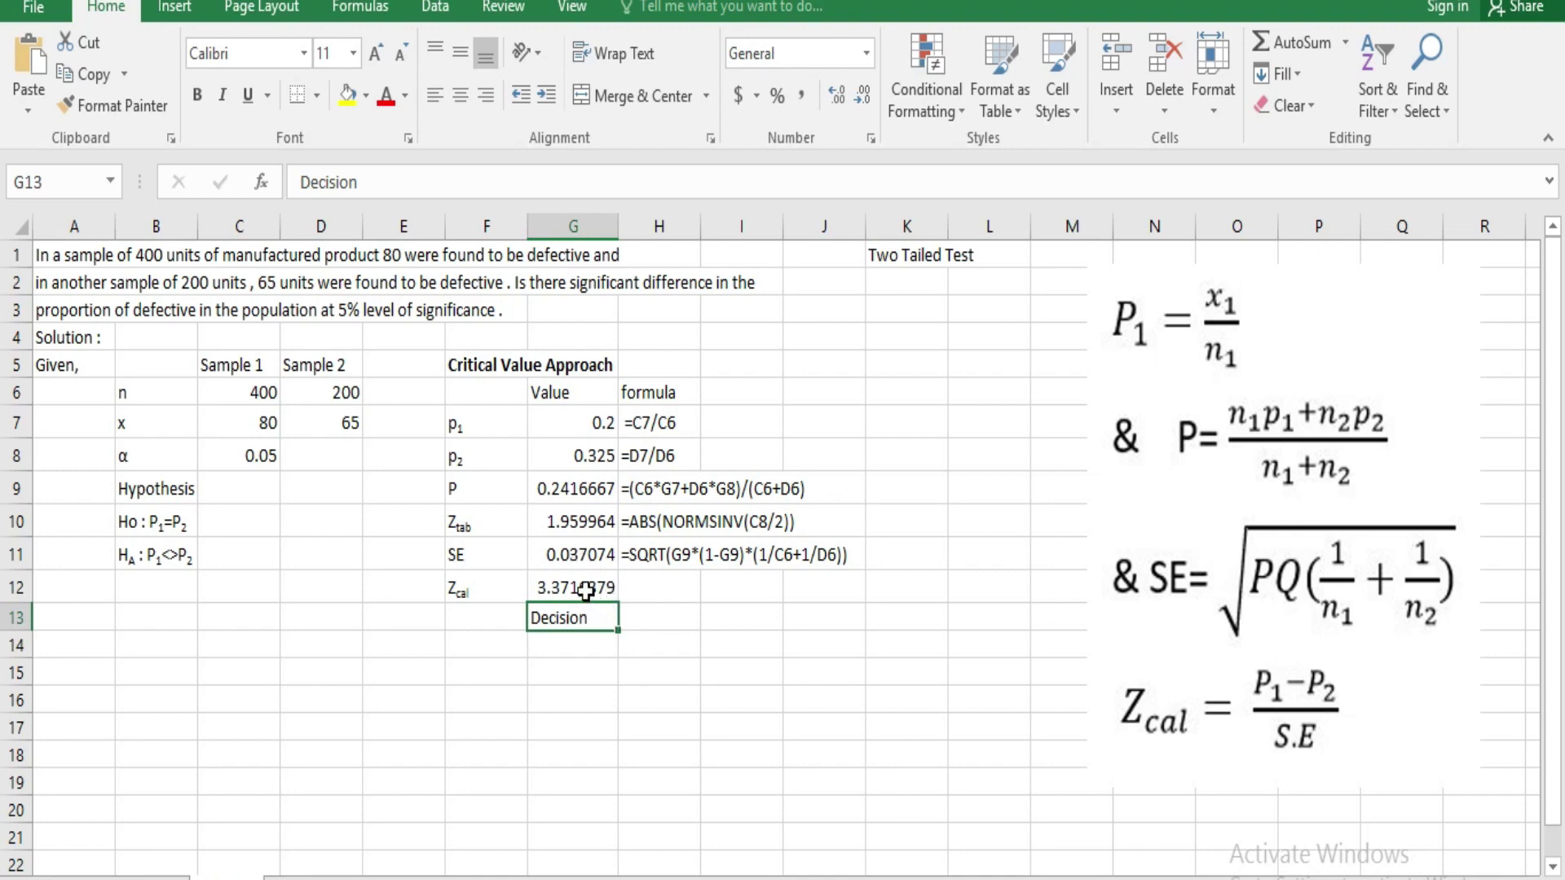
# - Paste the Zcal formula into H12 as text after an apostrophe
pyautogui.click(585, 590)
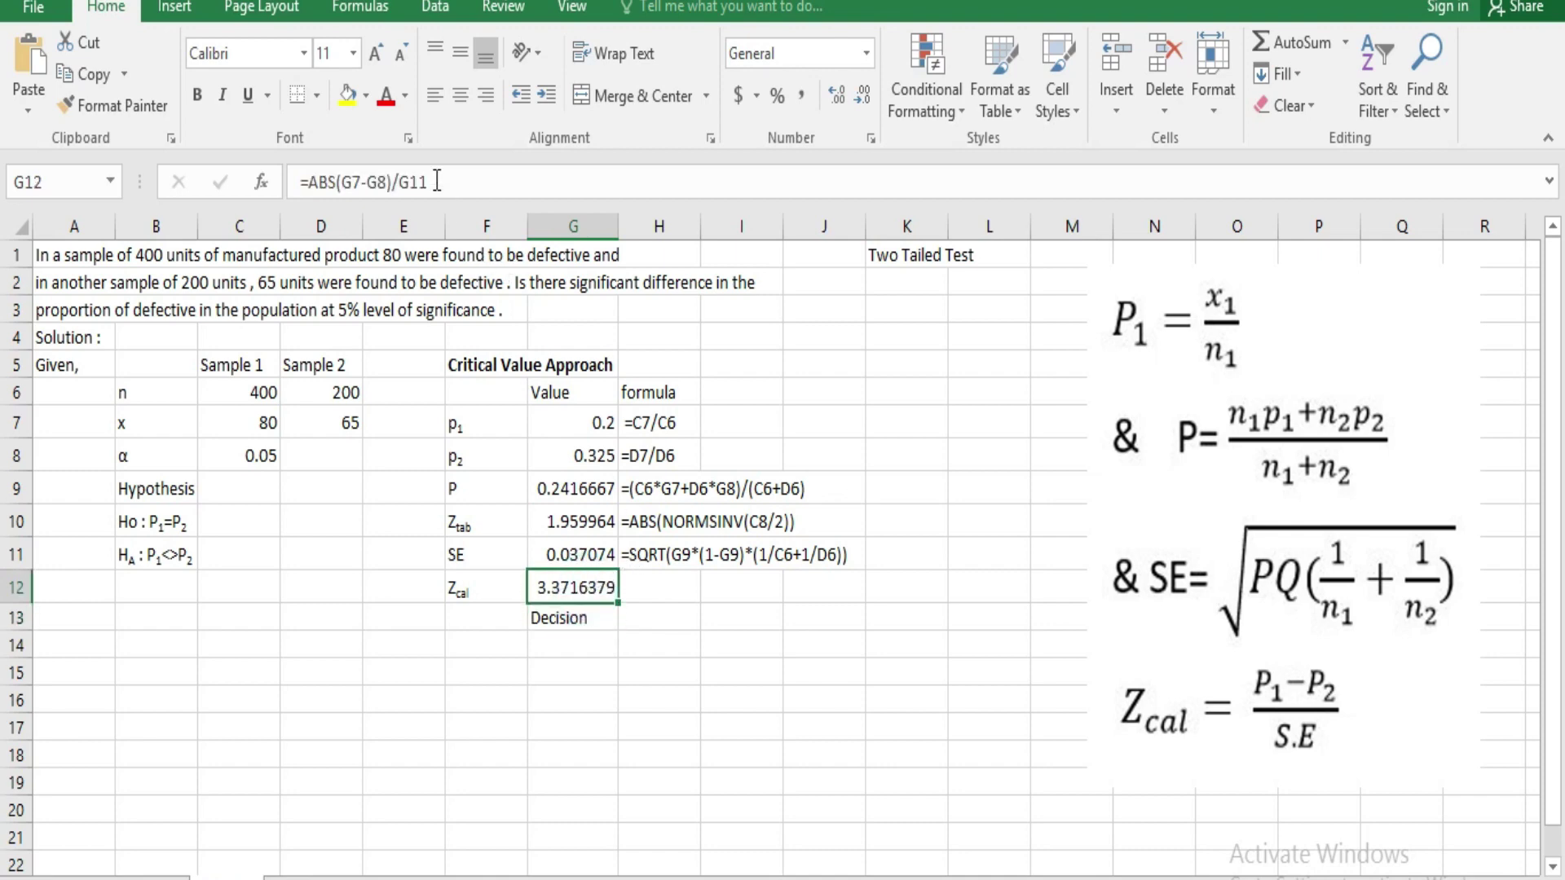
pyautogui.moveTo(437, 180); pyautogui.dragTo(300, 181)
pyautogui.hotkey('ctrl', 'c')
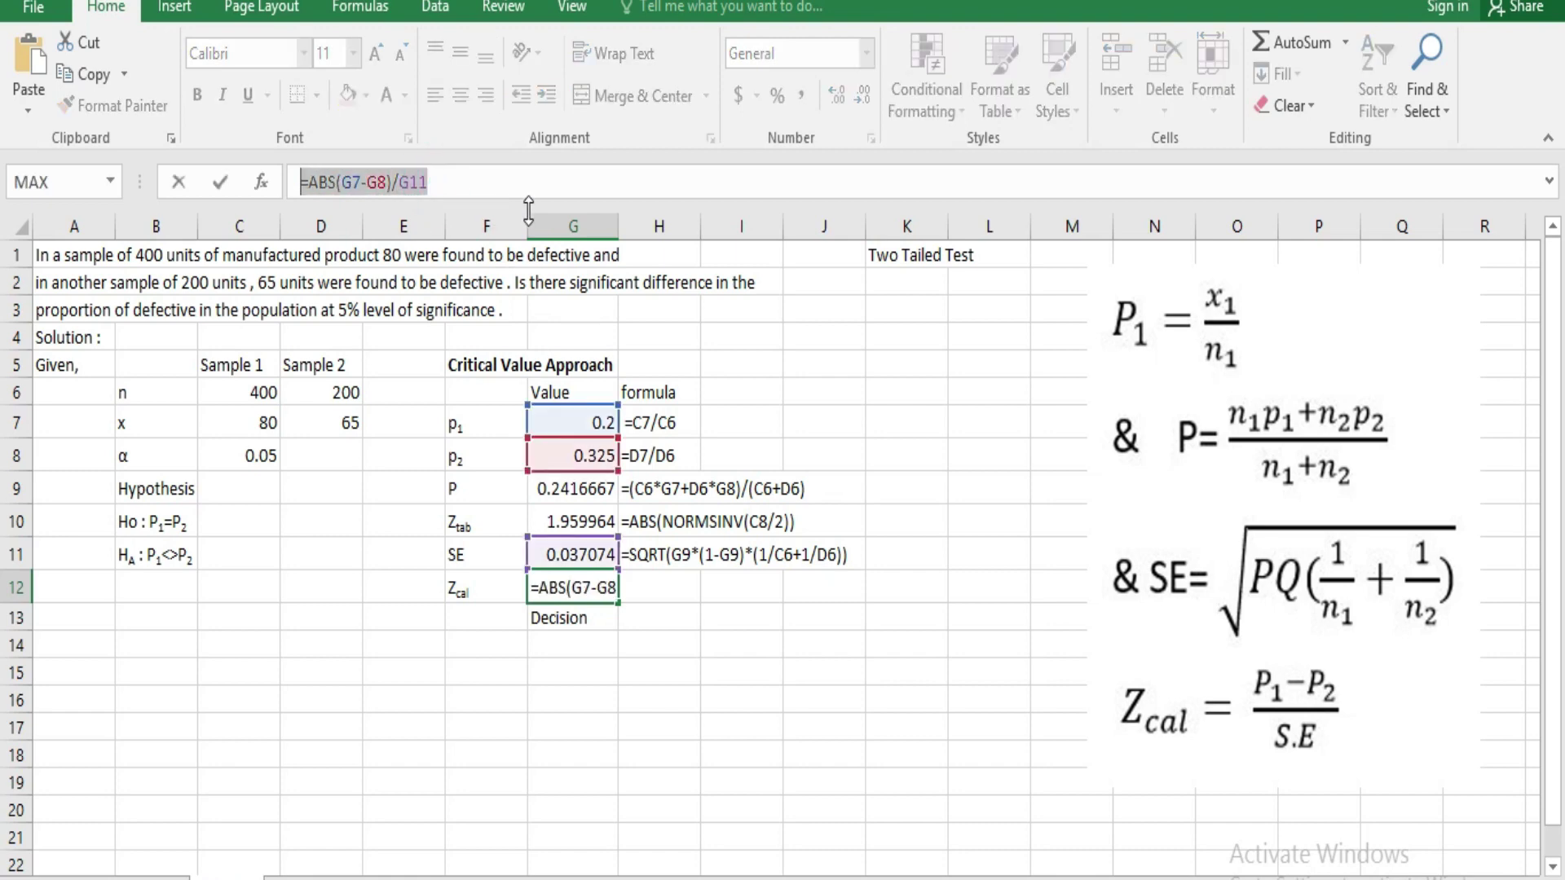
pyautogui.click(174, 186)
pyautogui.click(641, 588)
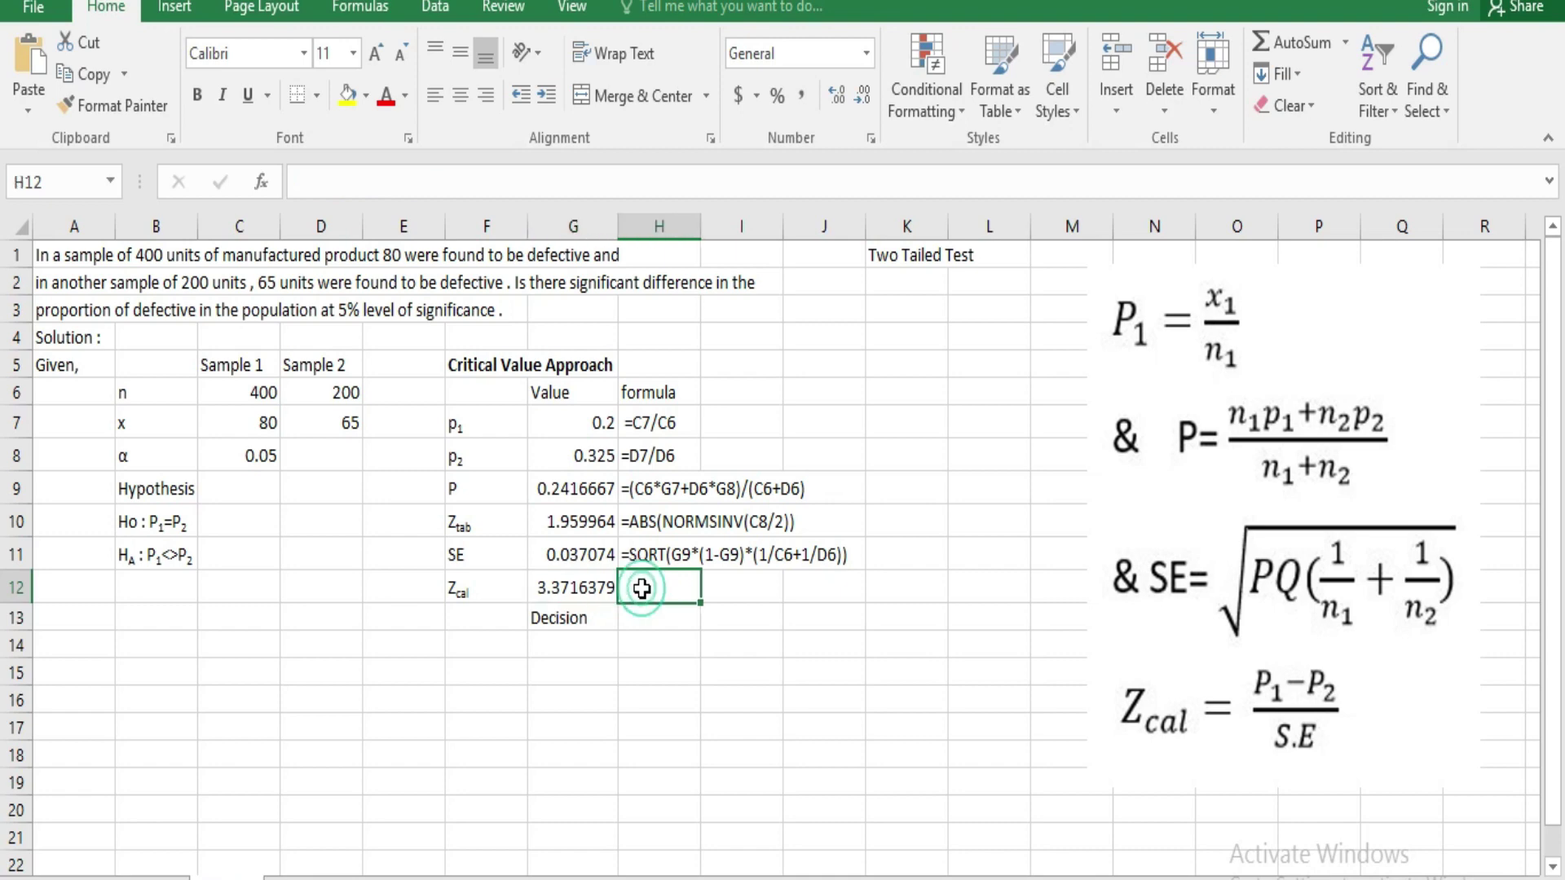
pyautogui.write("'")
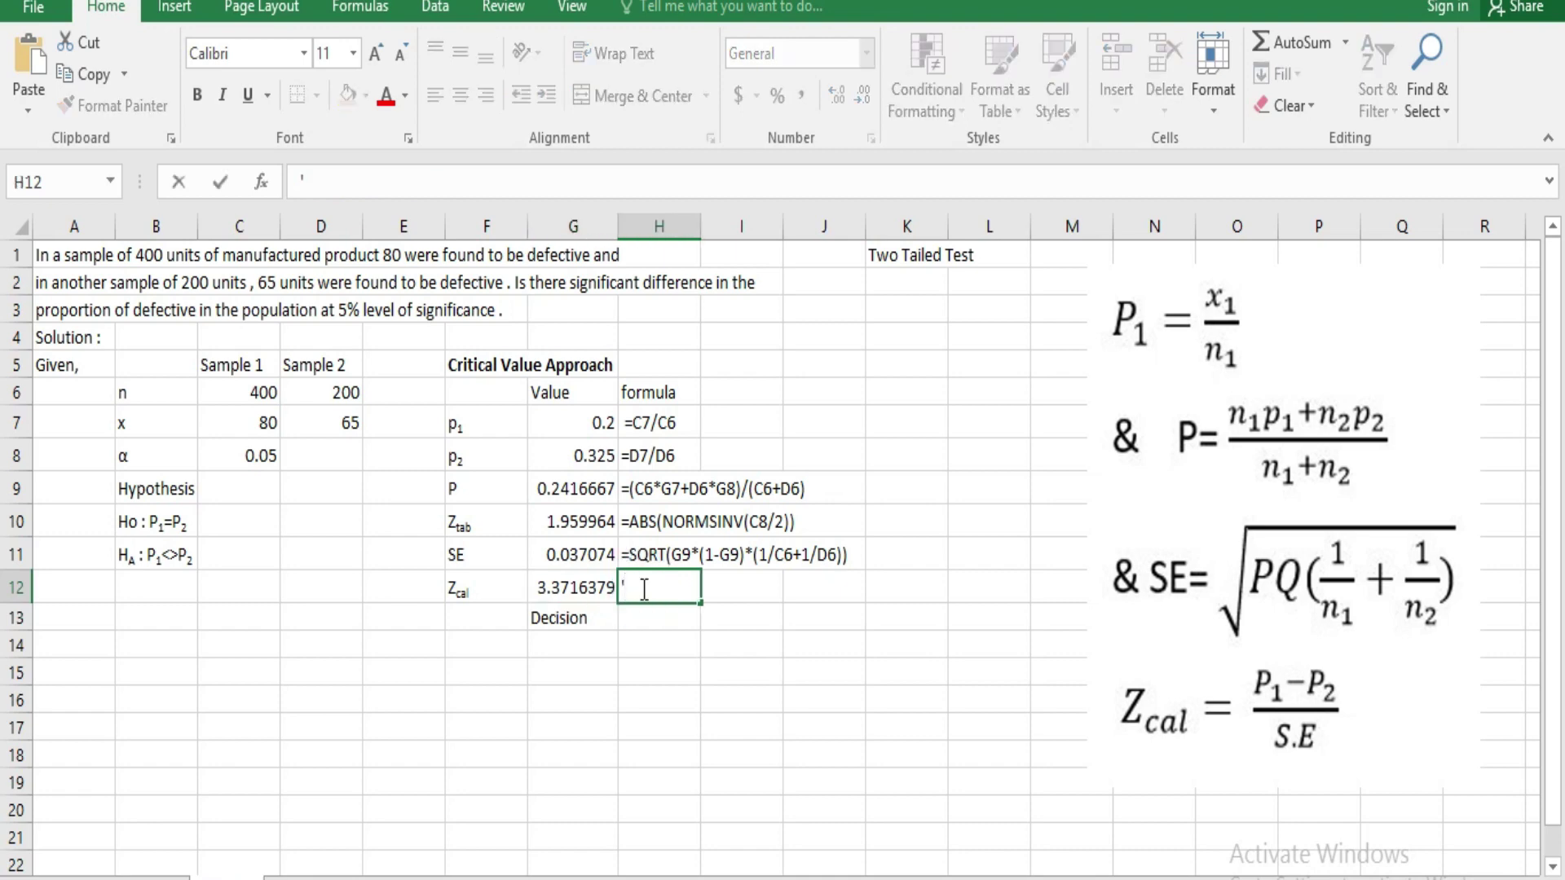
pyautogui.hotkey('ctrl', 'v')
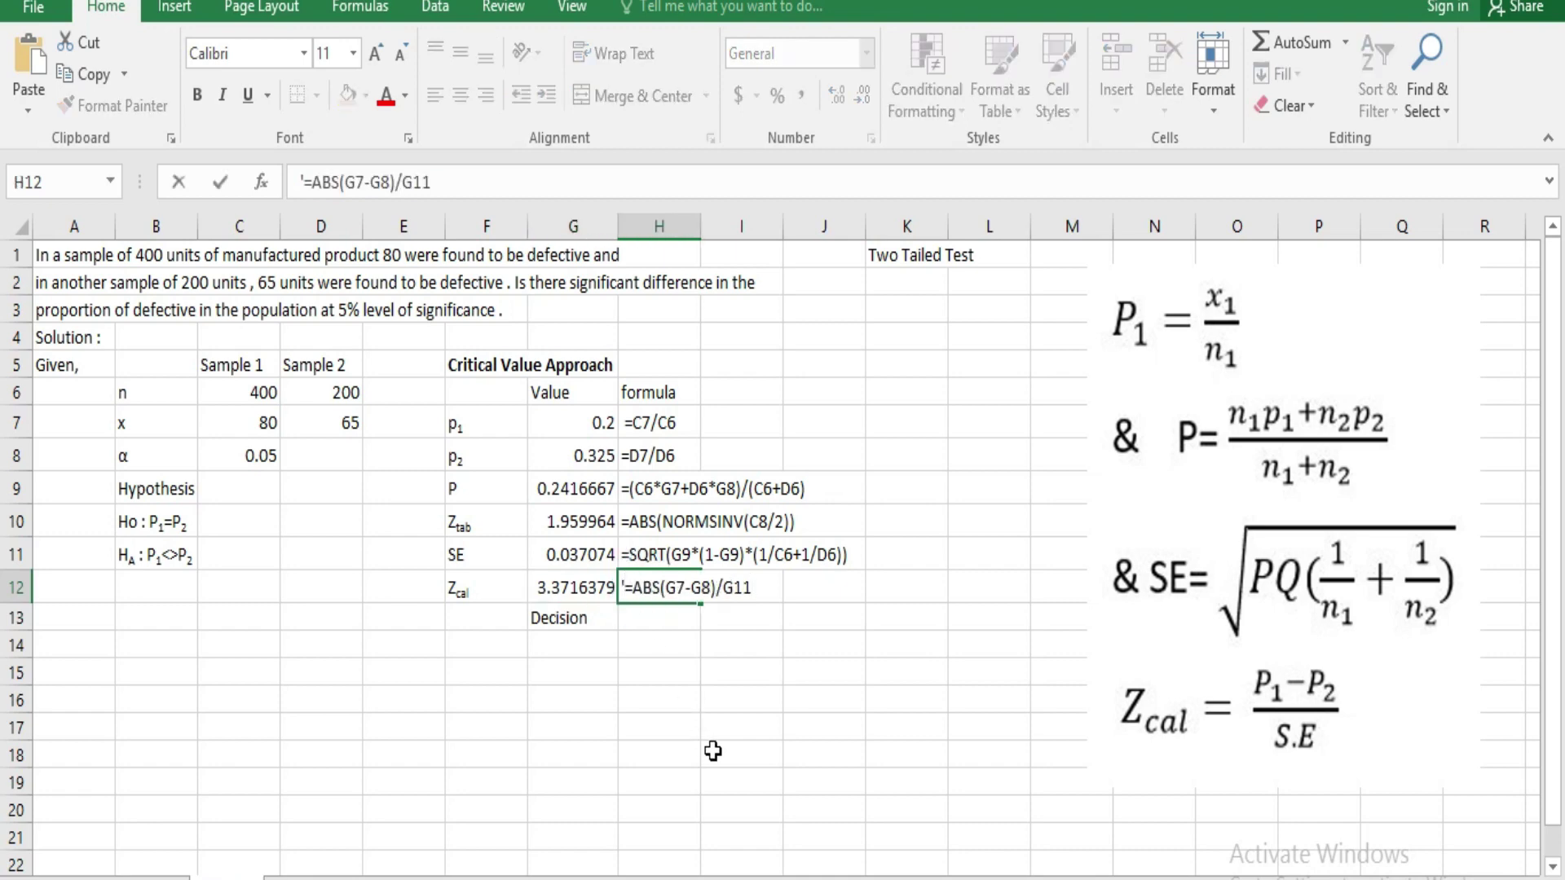
pyautogui.press('Return')
pyautogui.click(713, 751)
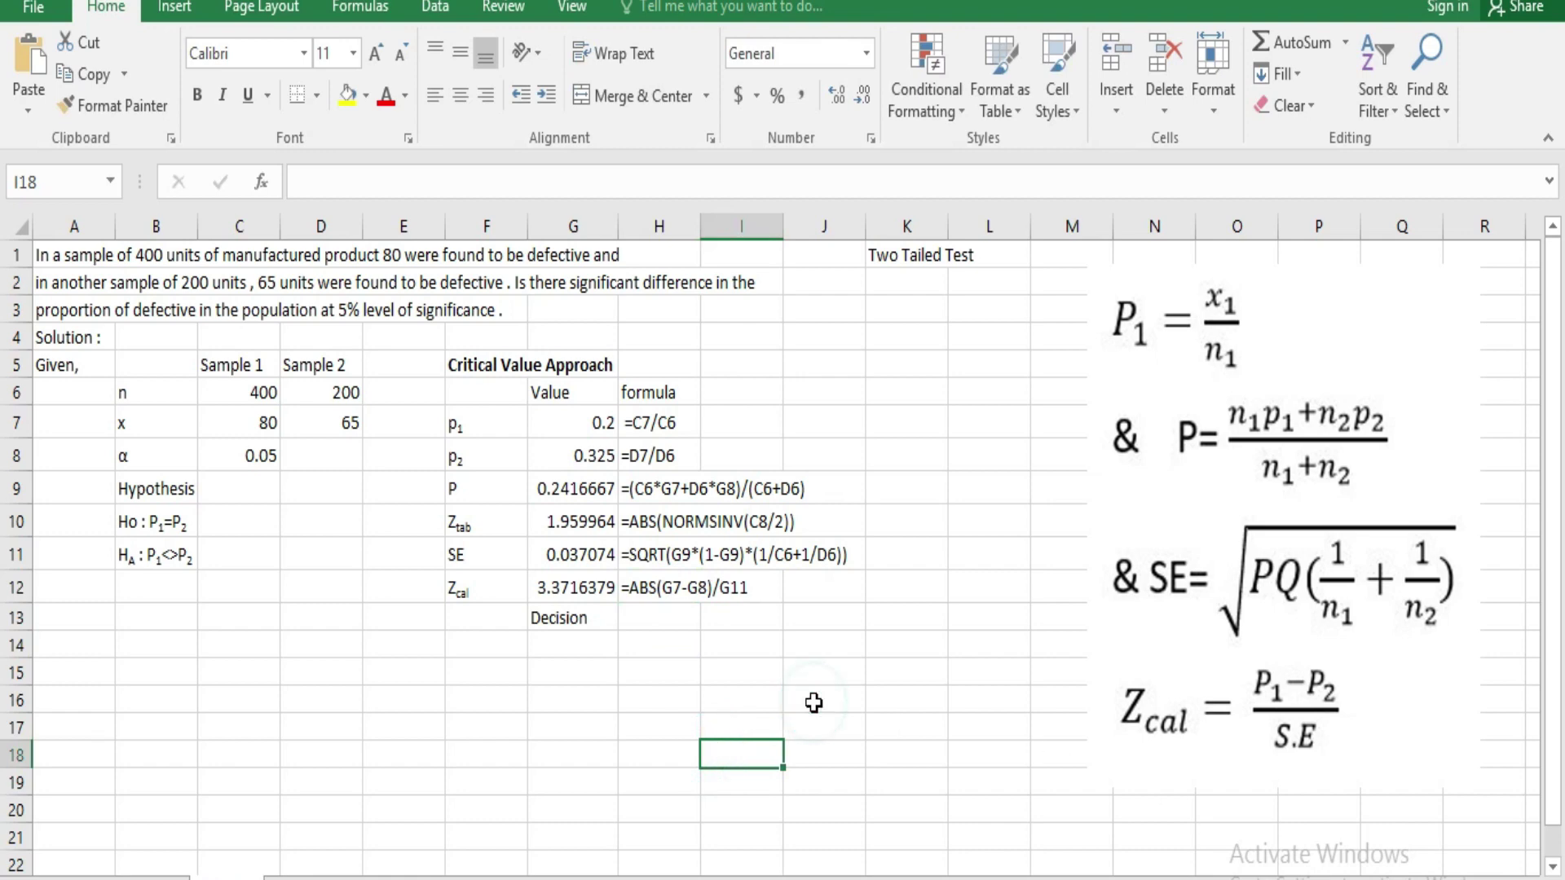
# - Enter the label 'Decision' in F13 alongside the other row labels
pyautogui.click(580, 620)
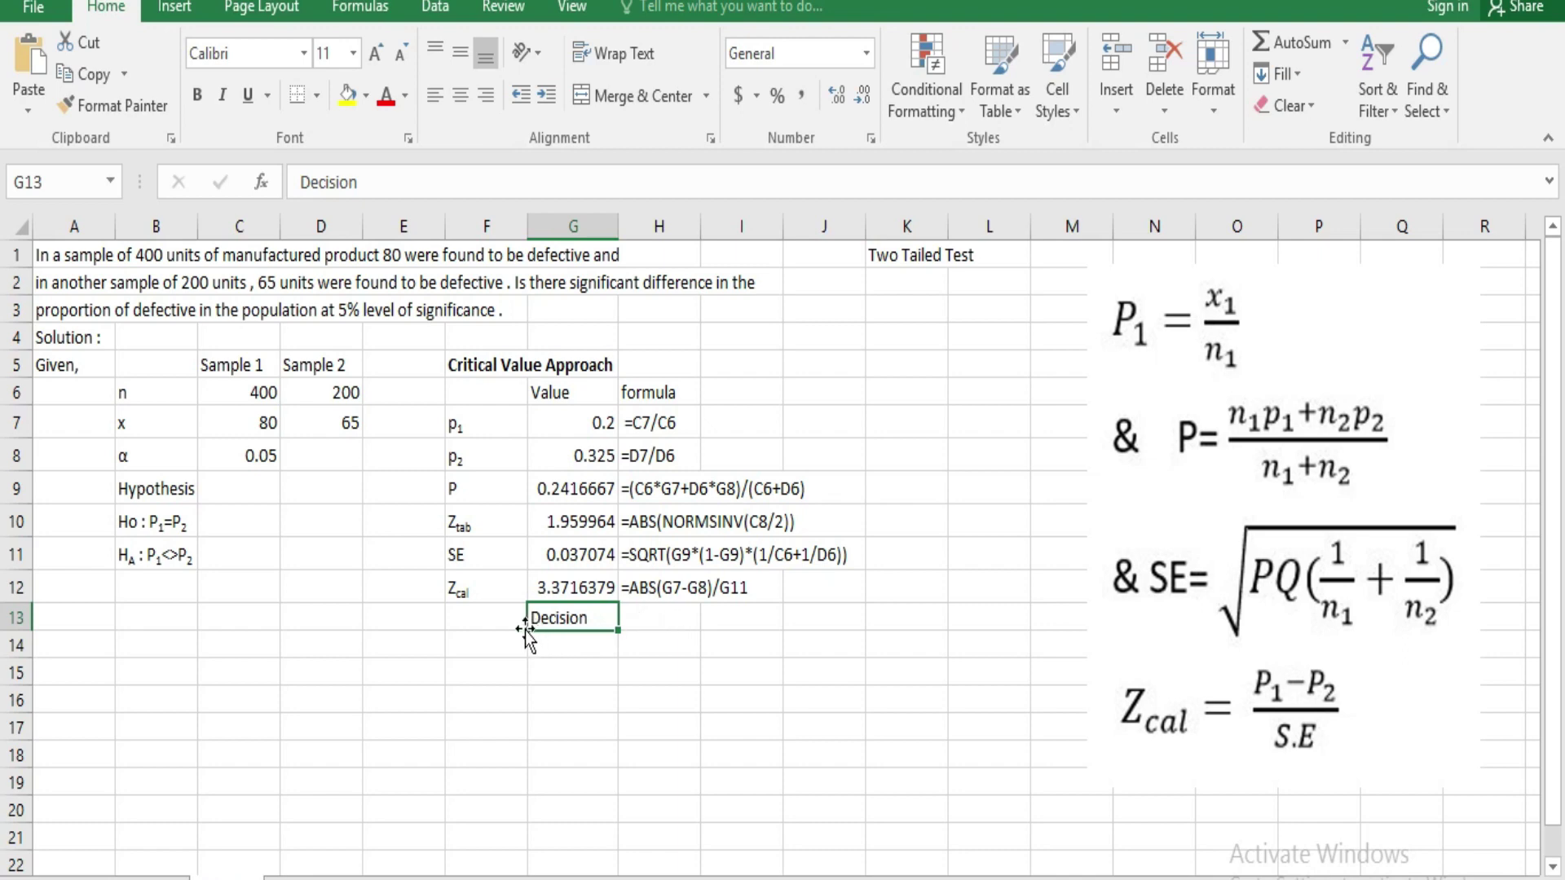
pyautogui.click(481, 620)
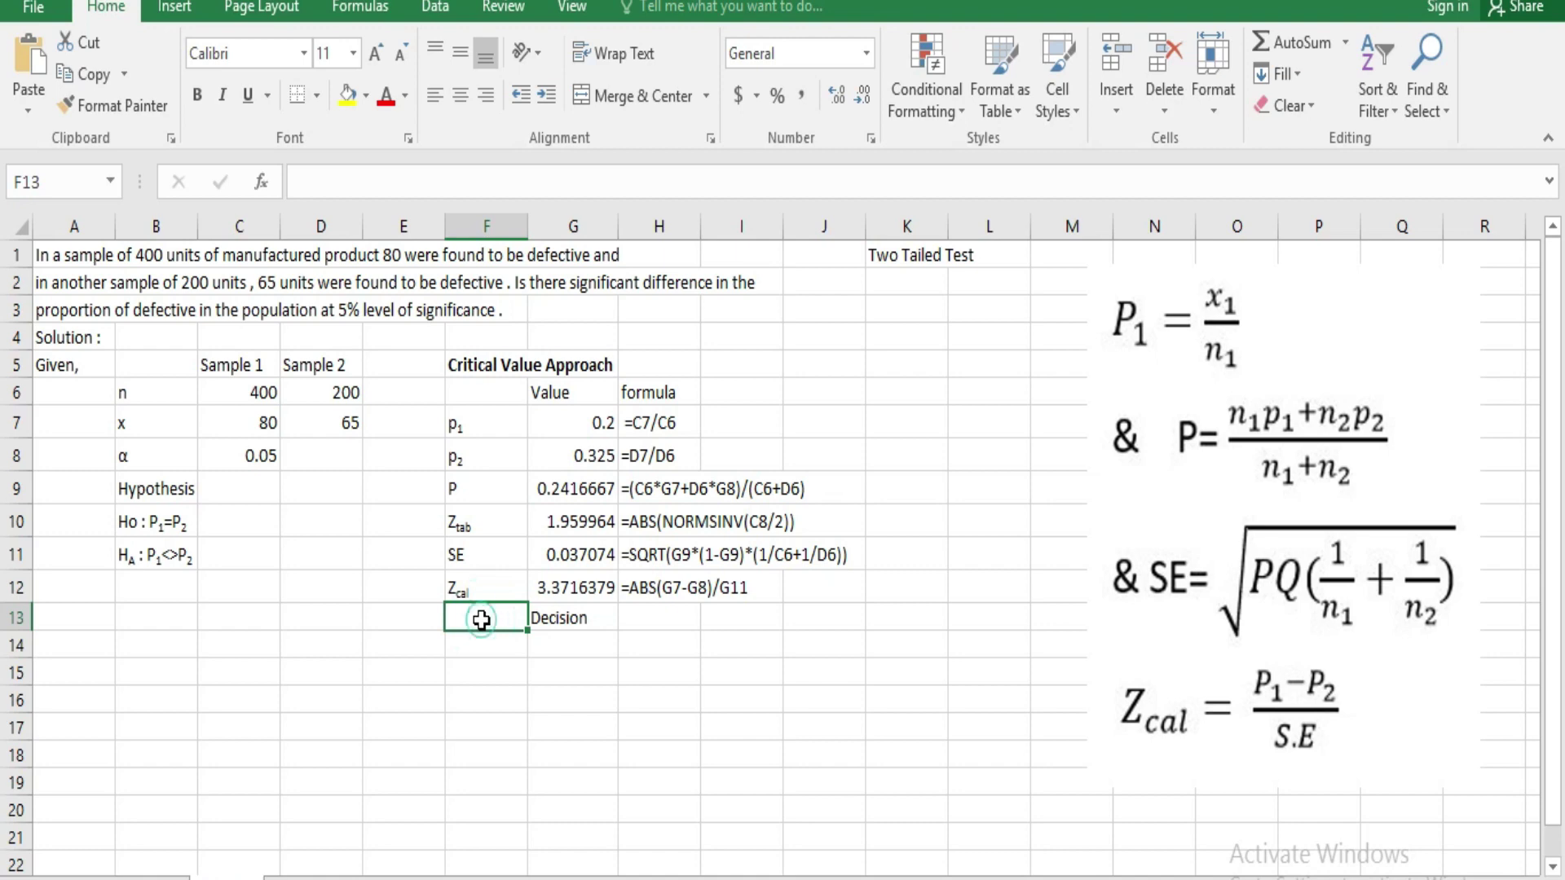
pyautogui.write('Decis')
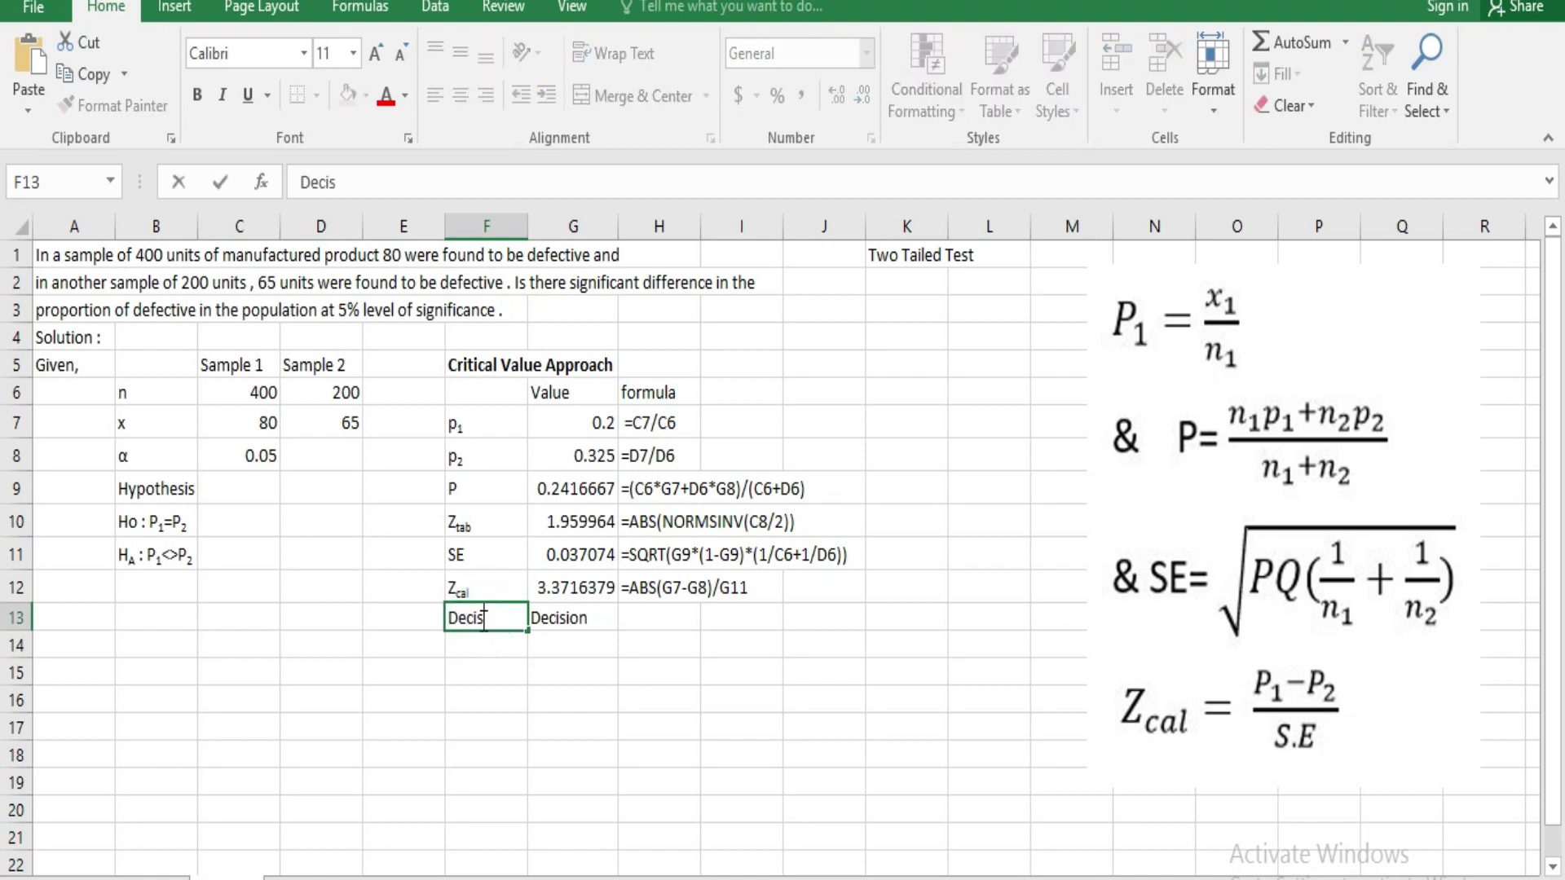
pyautogui.write('ion')
pyautogui.click(579, 625)
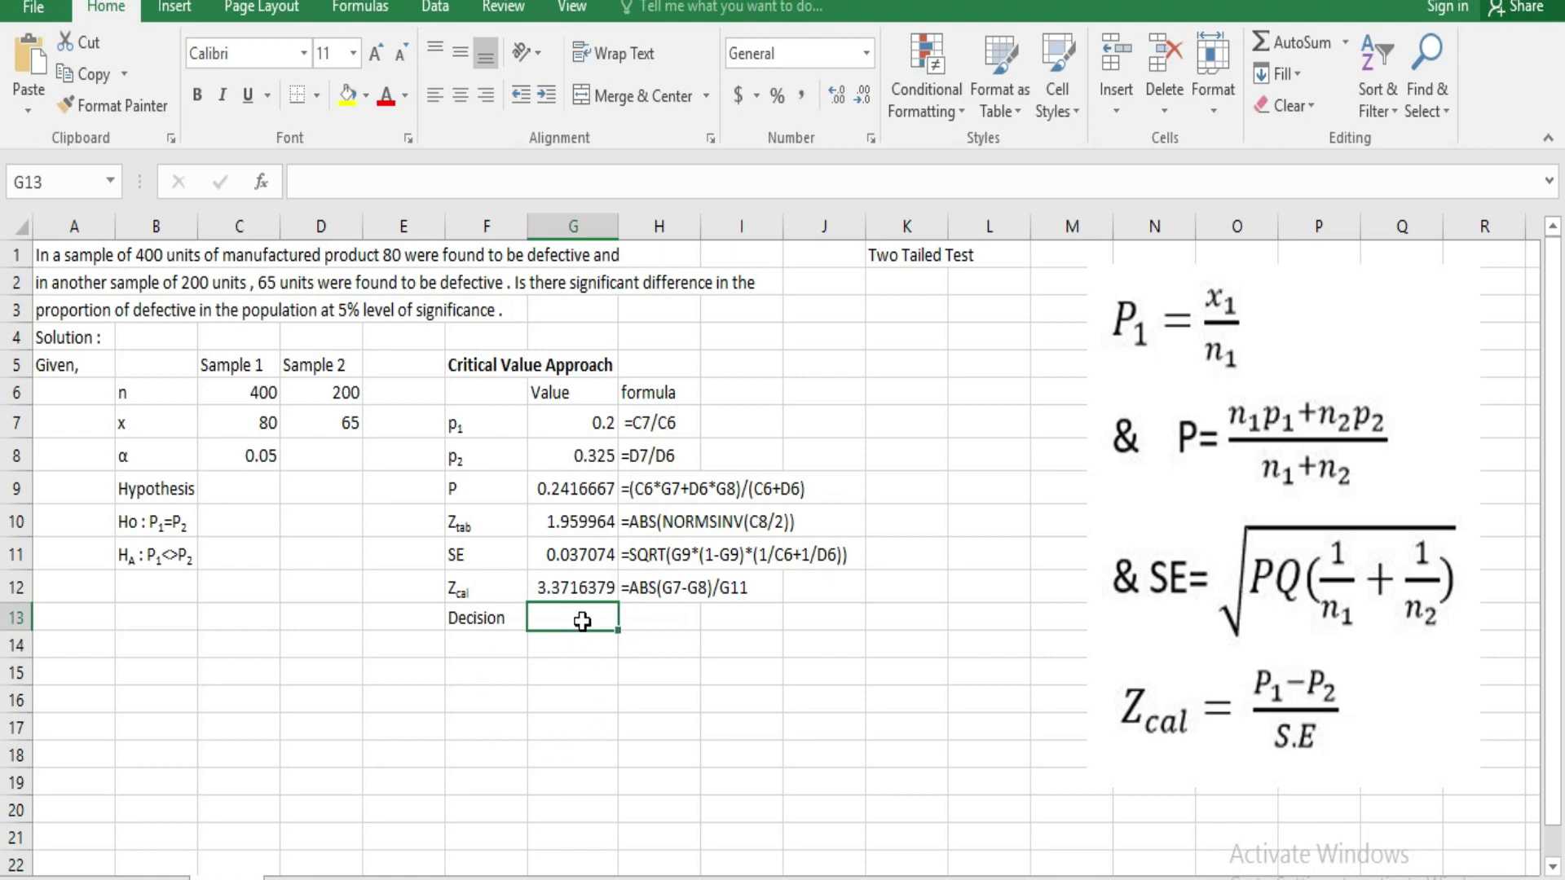
pyautogui.click(482, 648)
pyautogui.click(600, 642)
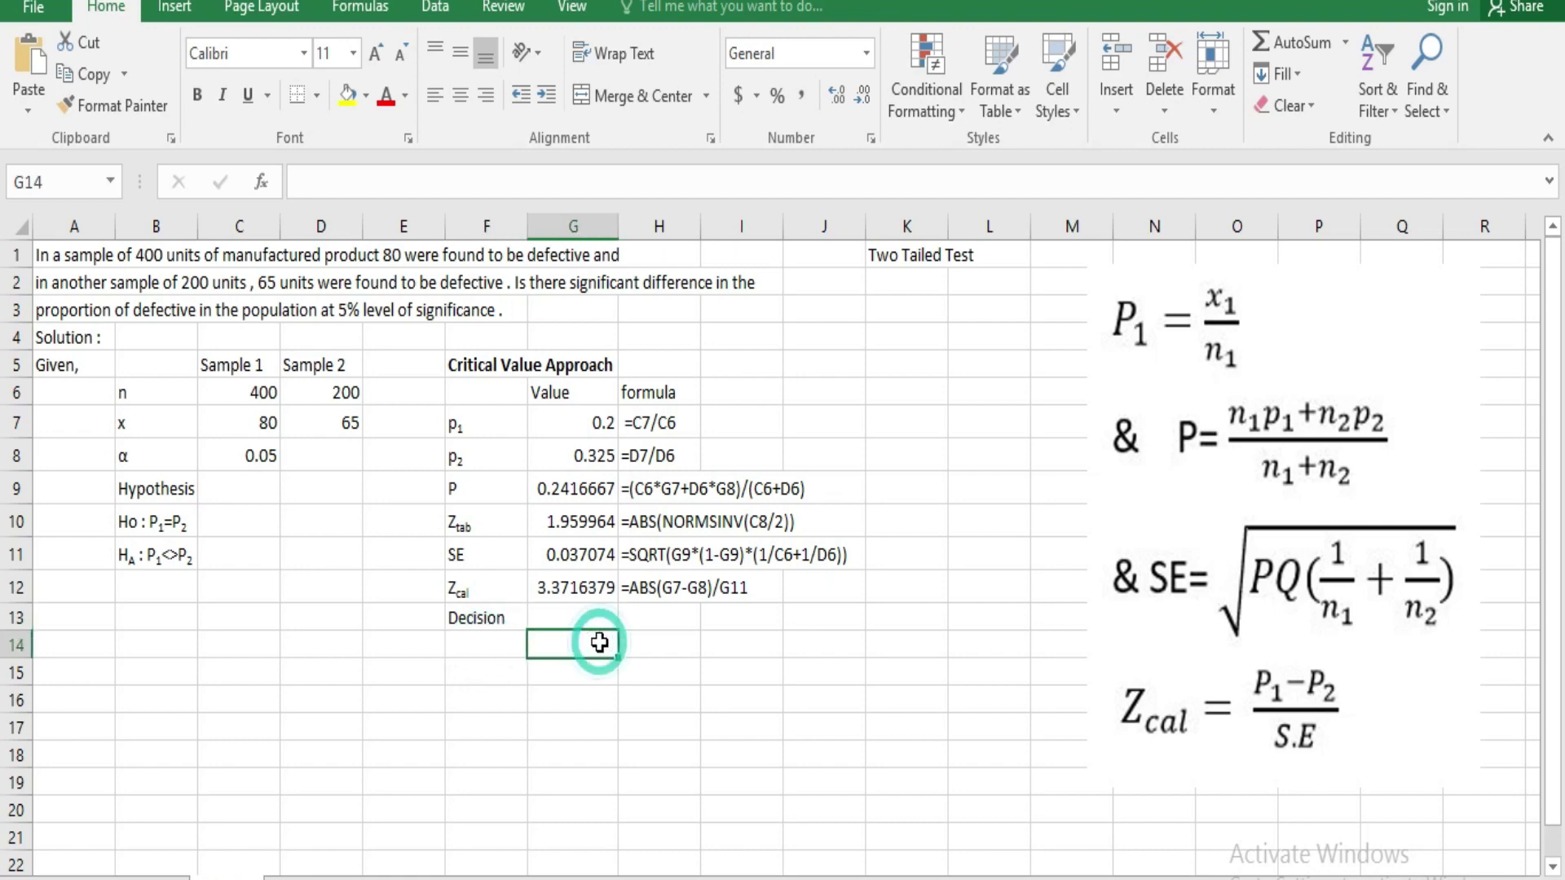
pyautogui.click(465, 648)
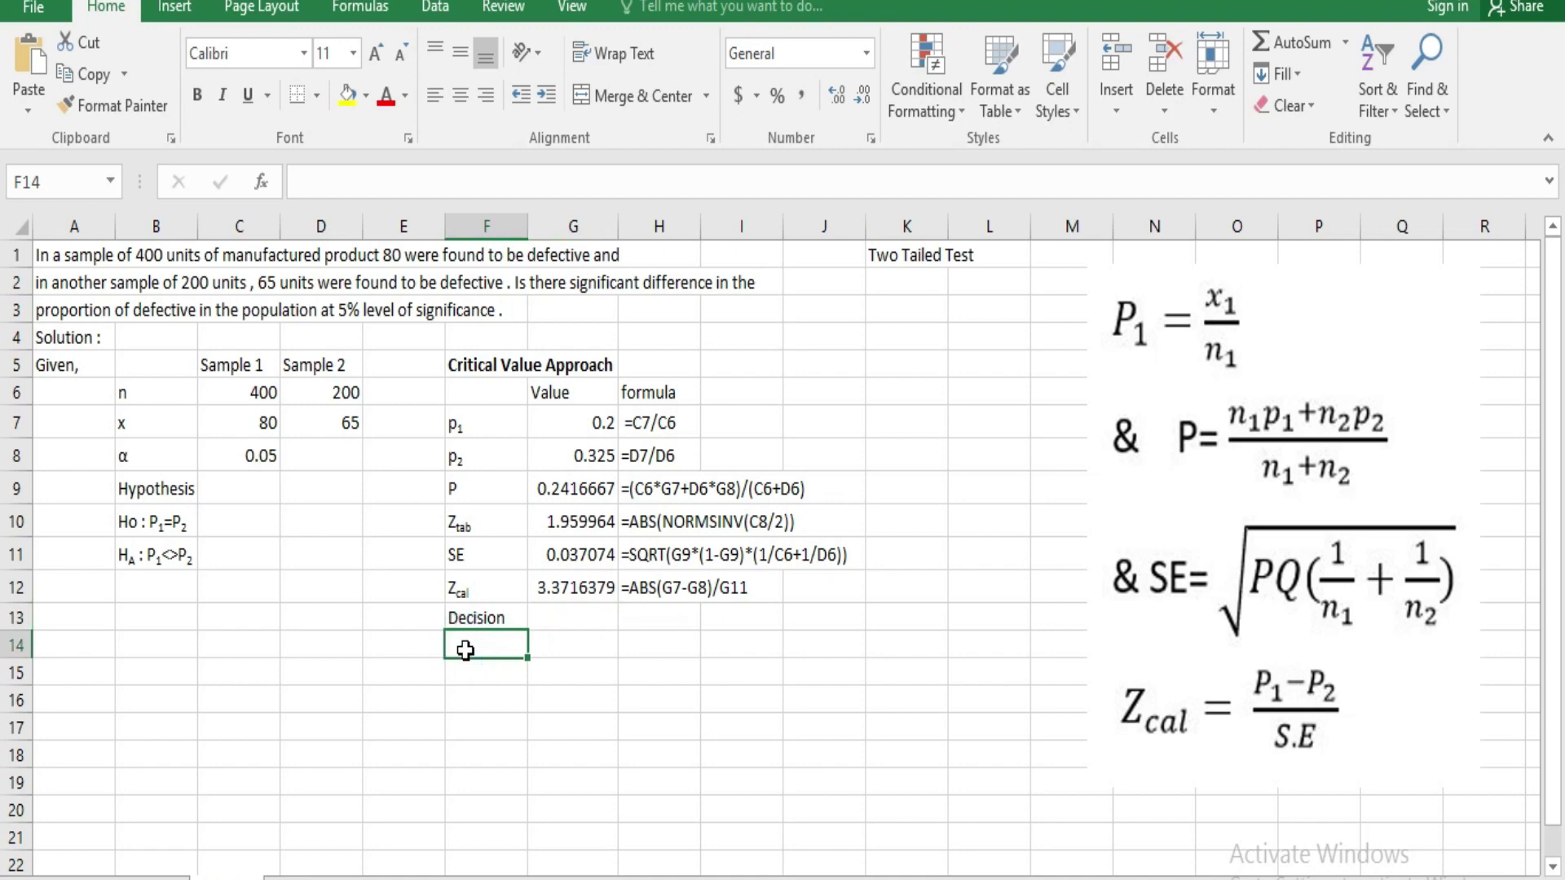
# - Enter =IF(G12>G10,"Reject Ho","Don't reject Ho") in F14, which displays Reject Ho
pyautogui.write('=')
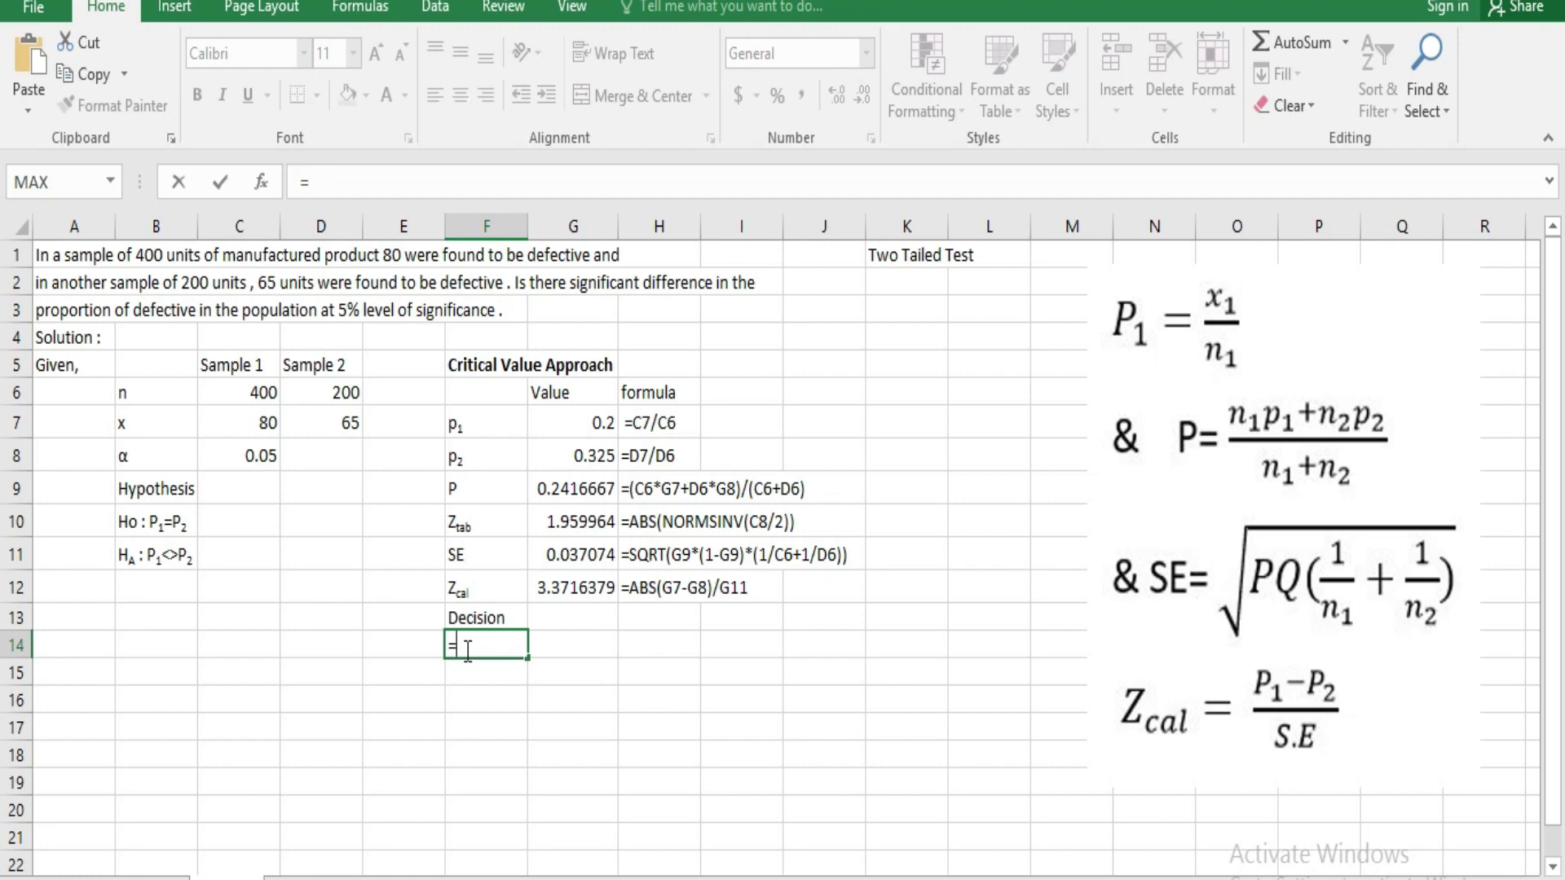
pyautogui.write('if')
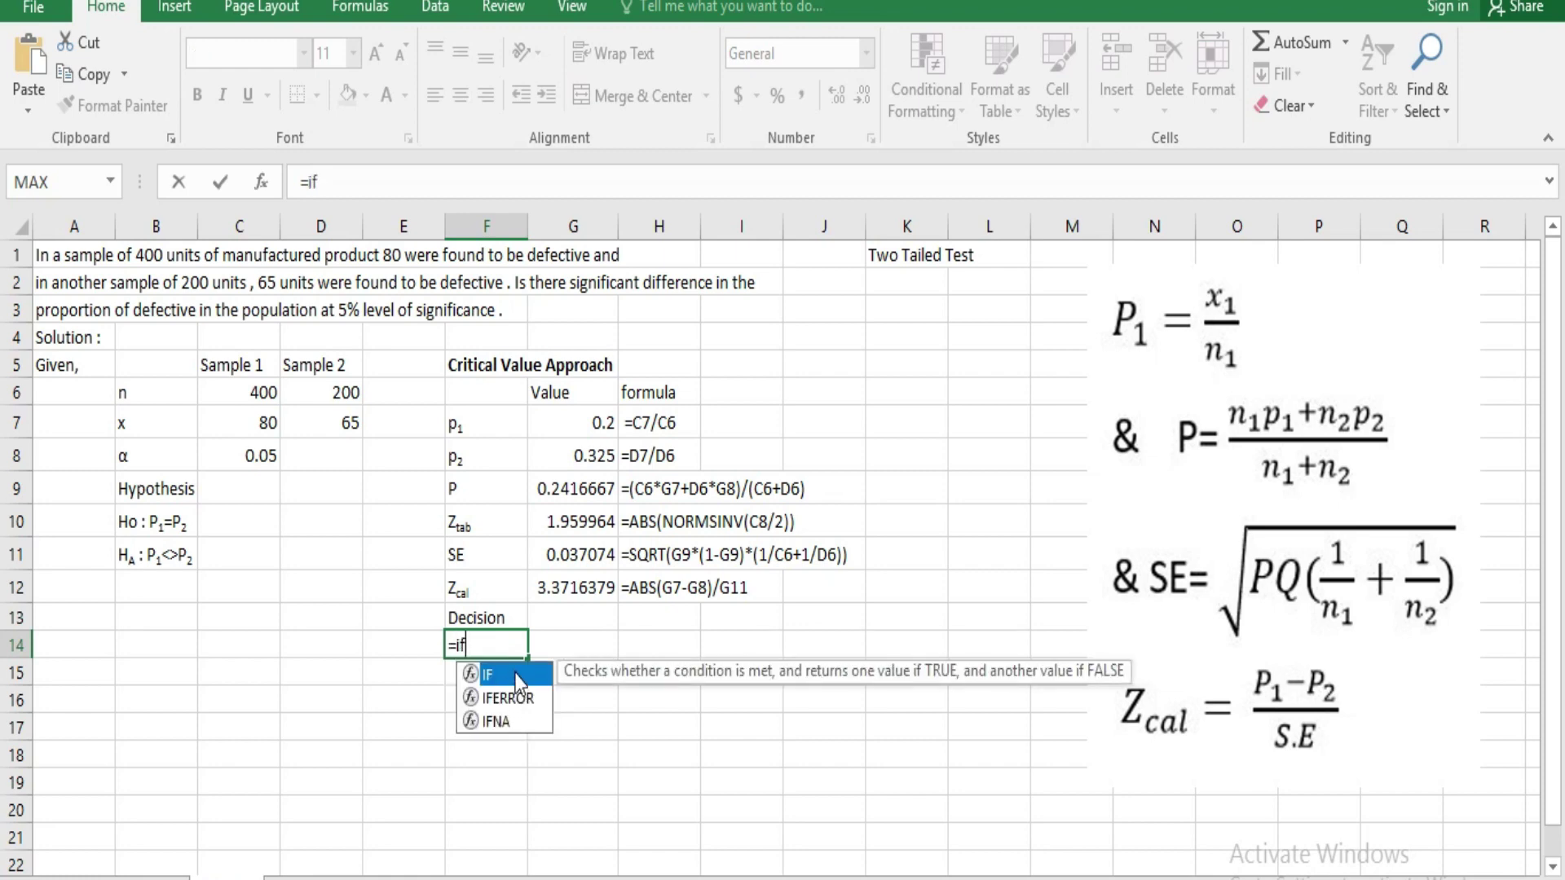
pyautogui.doubleClick(516, 676)
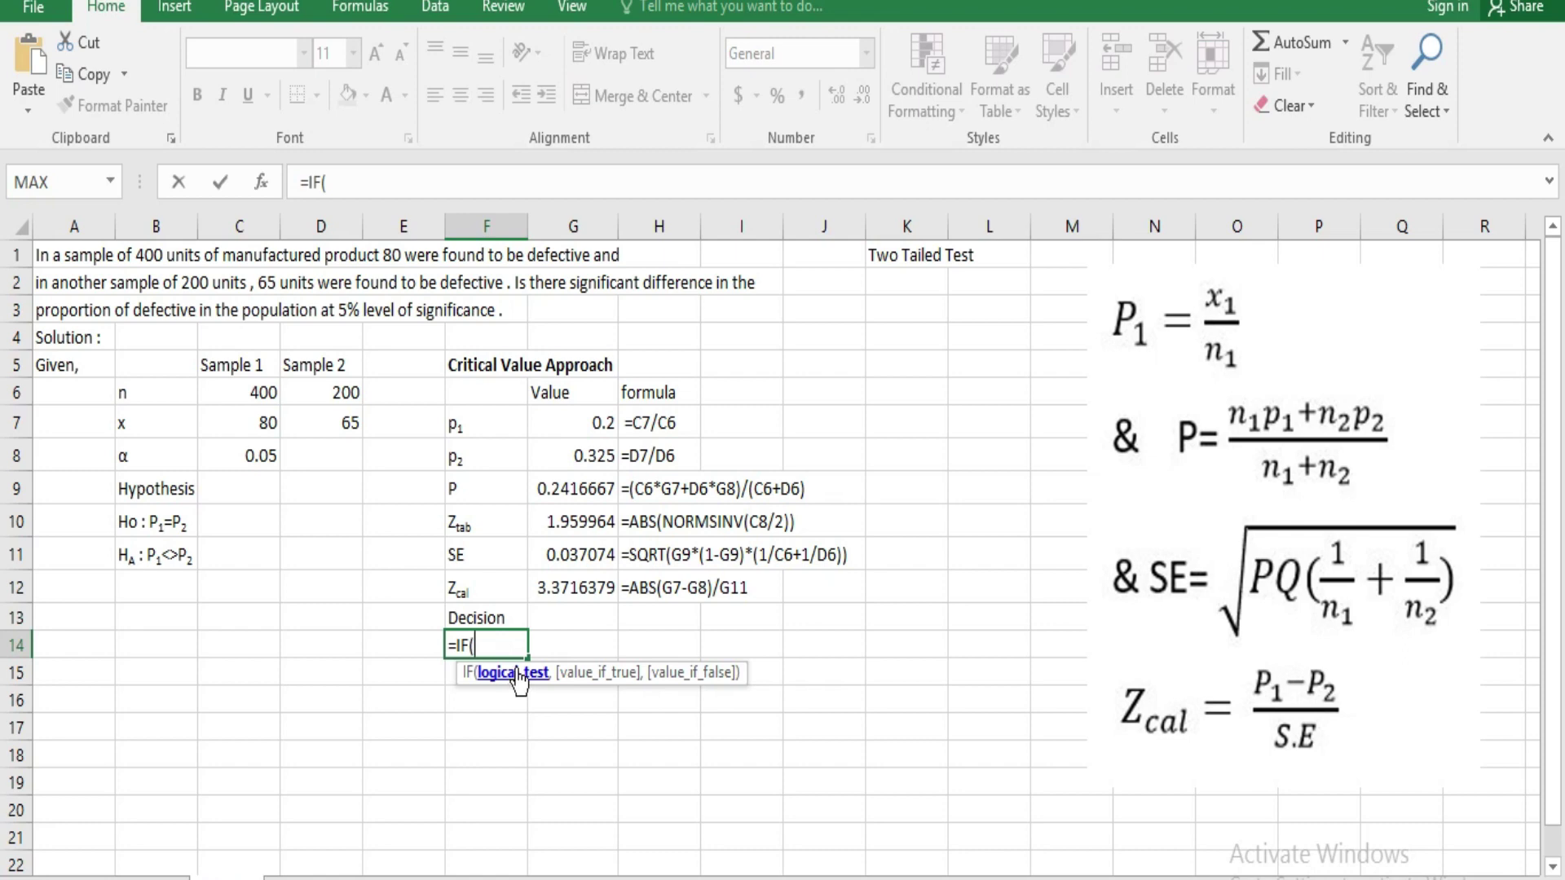
pyautogui.click(581, 589)
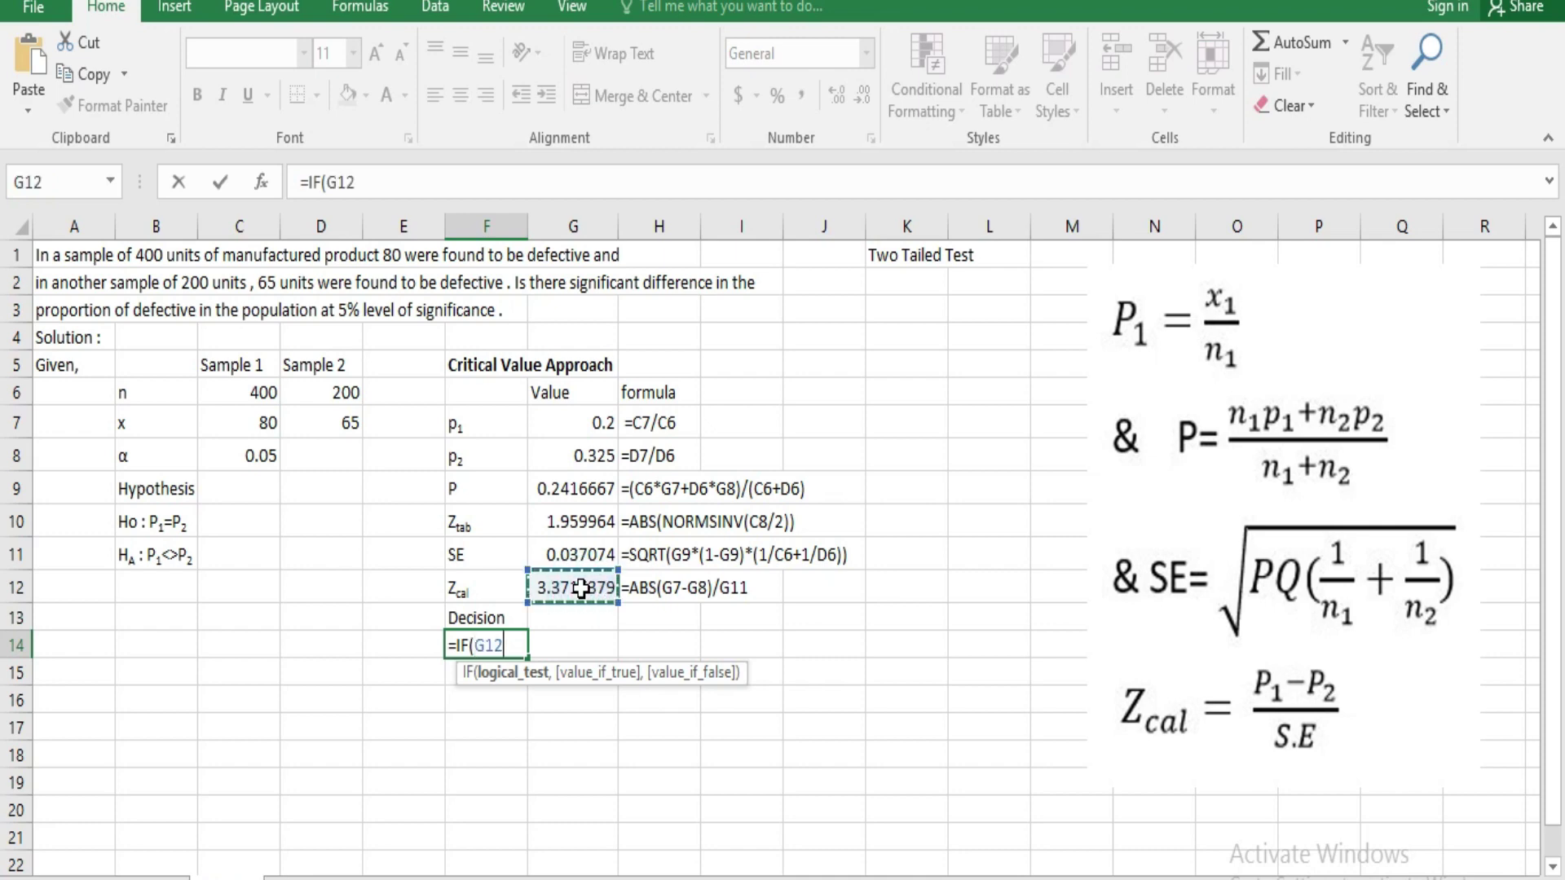
pyautogui.write('>')
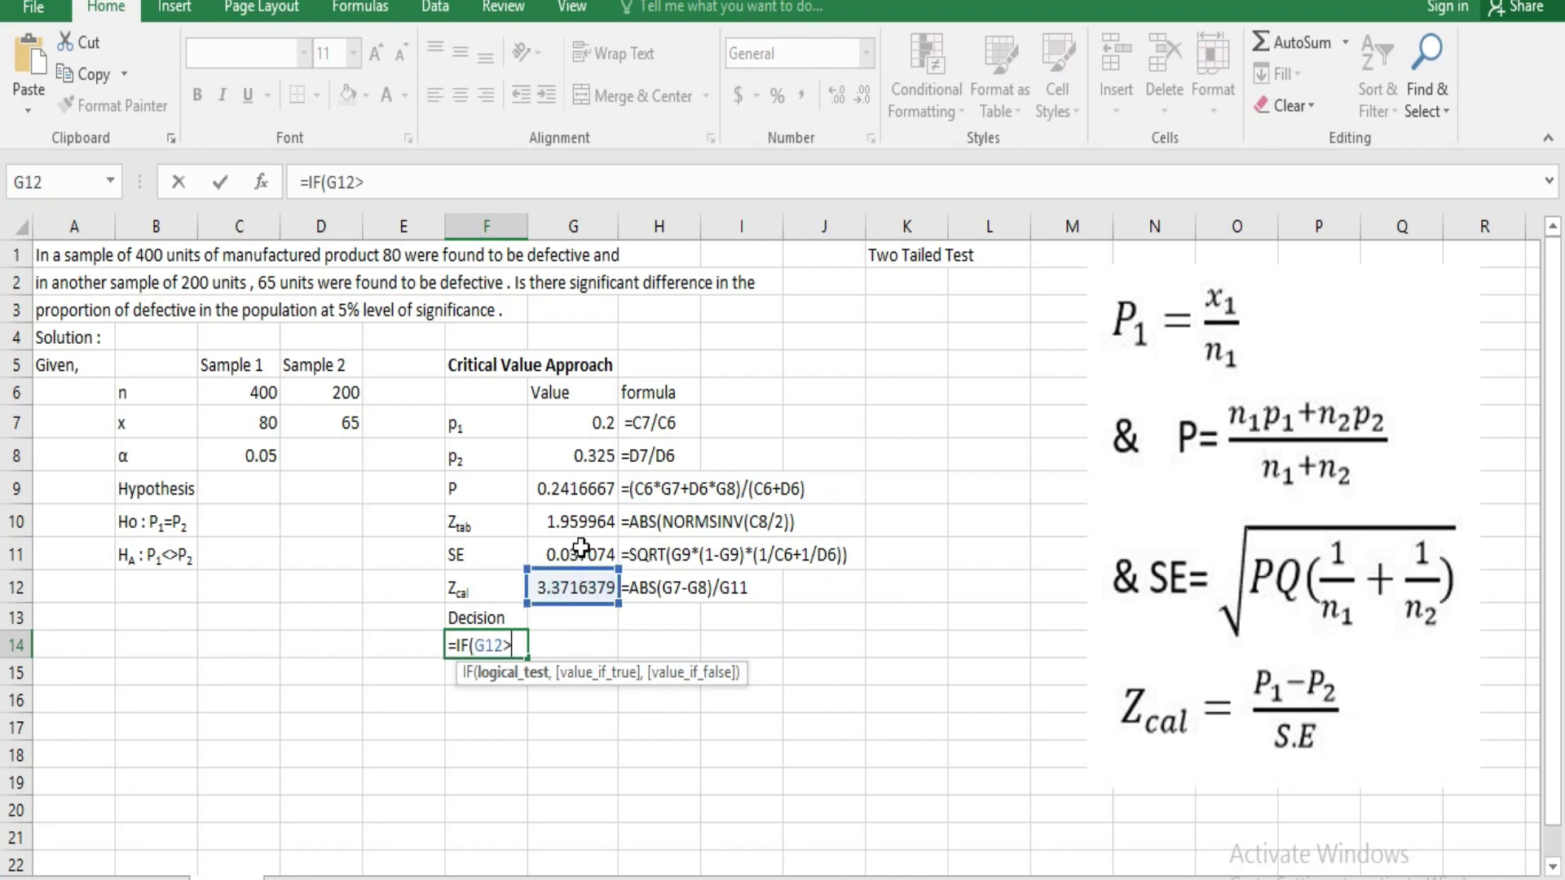
pyautogui.click(579, 521)
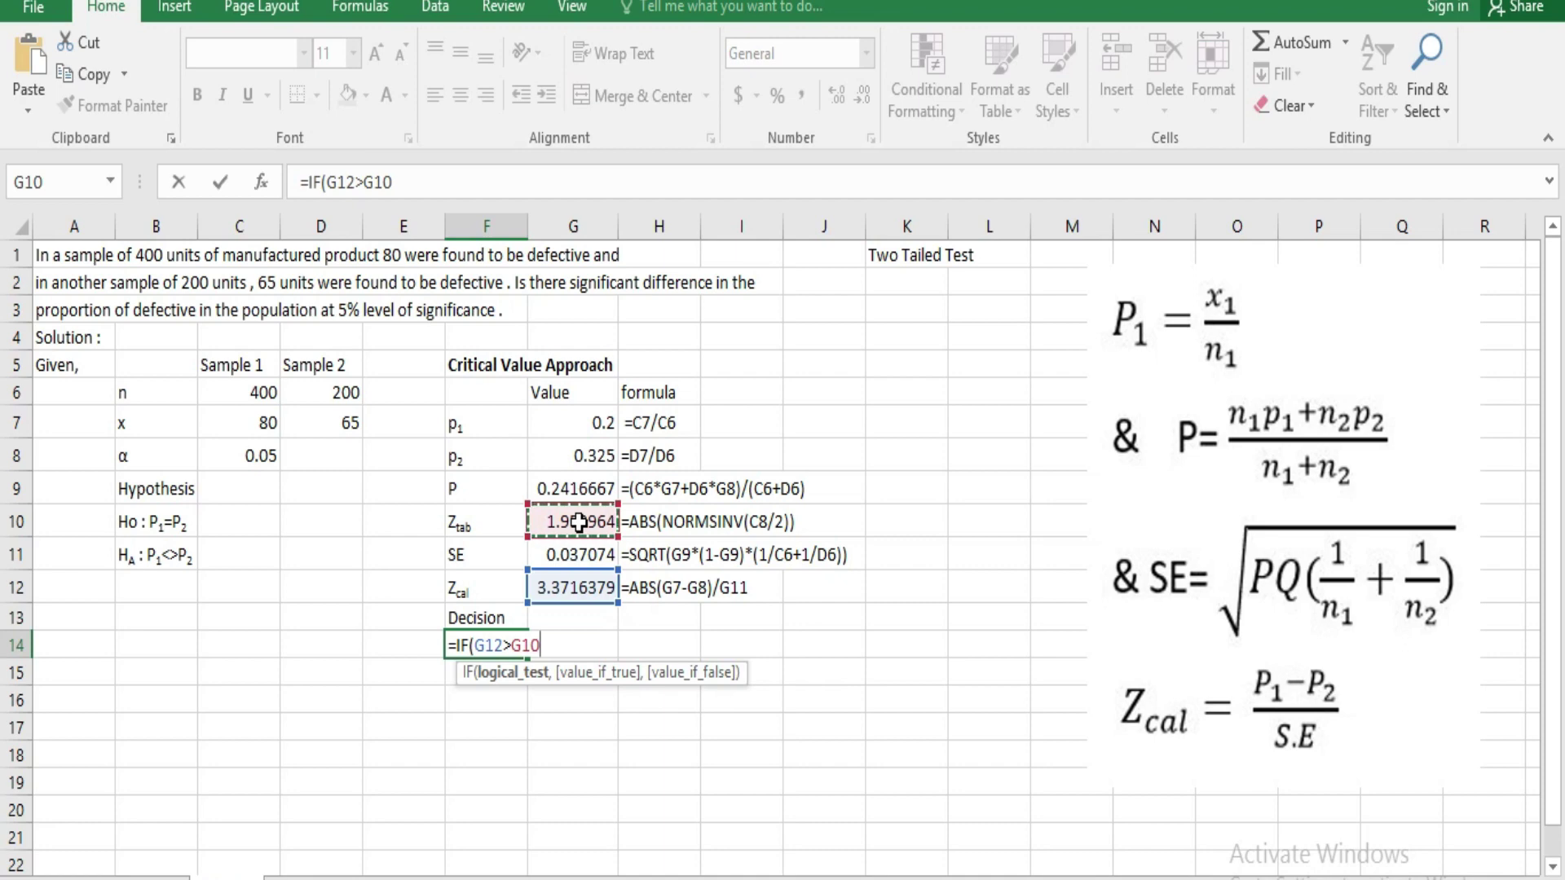
pyautogui.write(',')
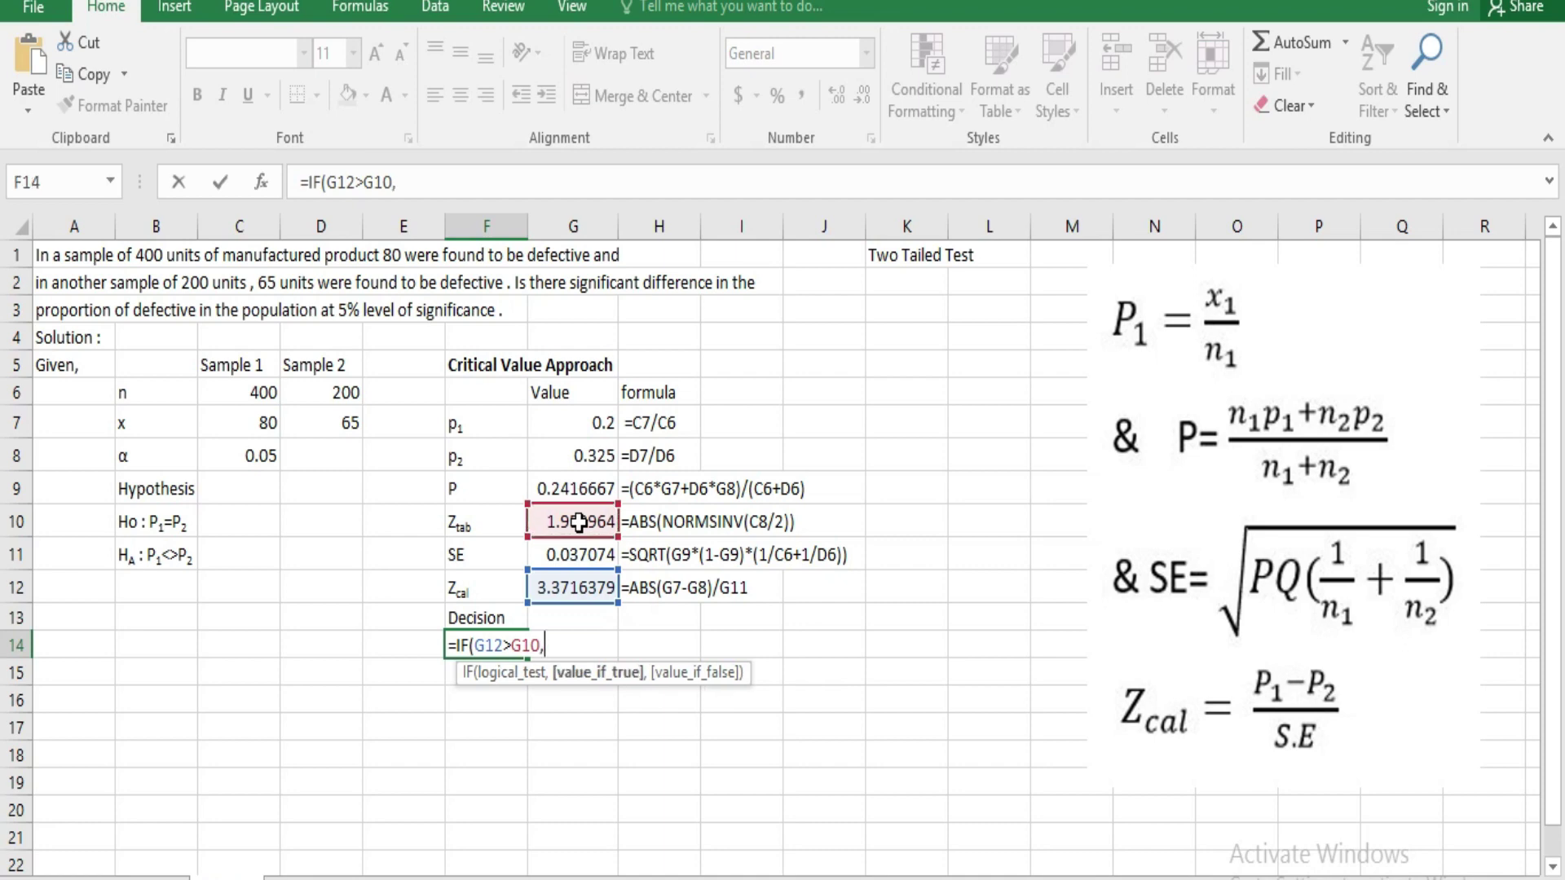
pyautogui.write('"')
pyautogui.write('R')
pyautogui.write('eject')
pyautogui.write(' H')
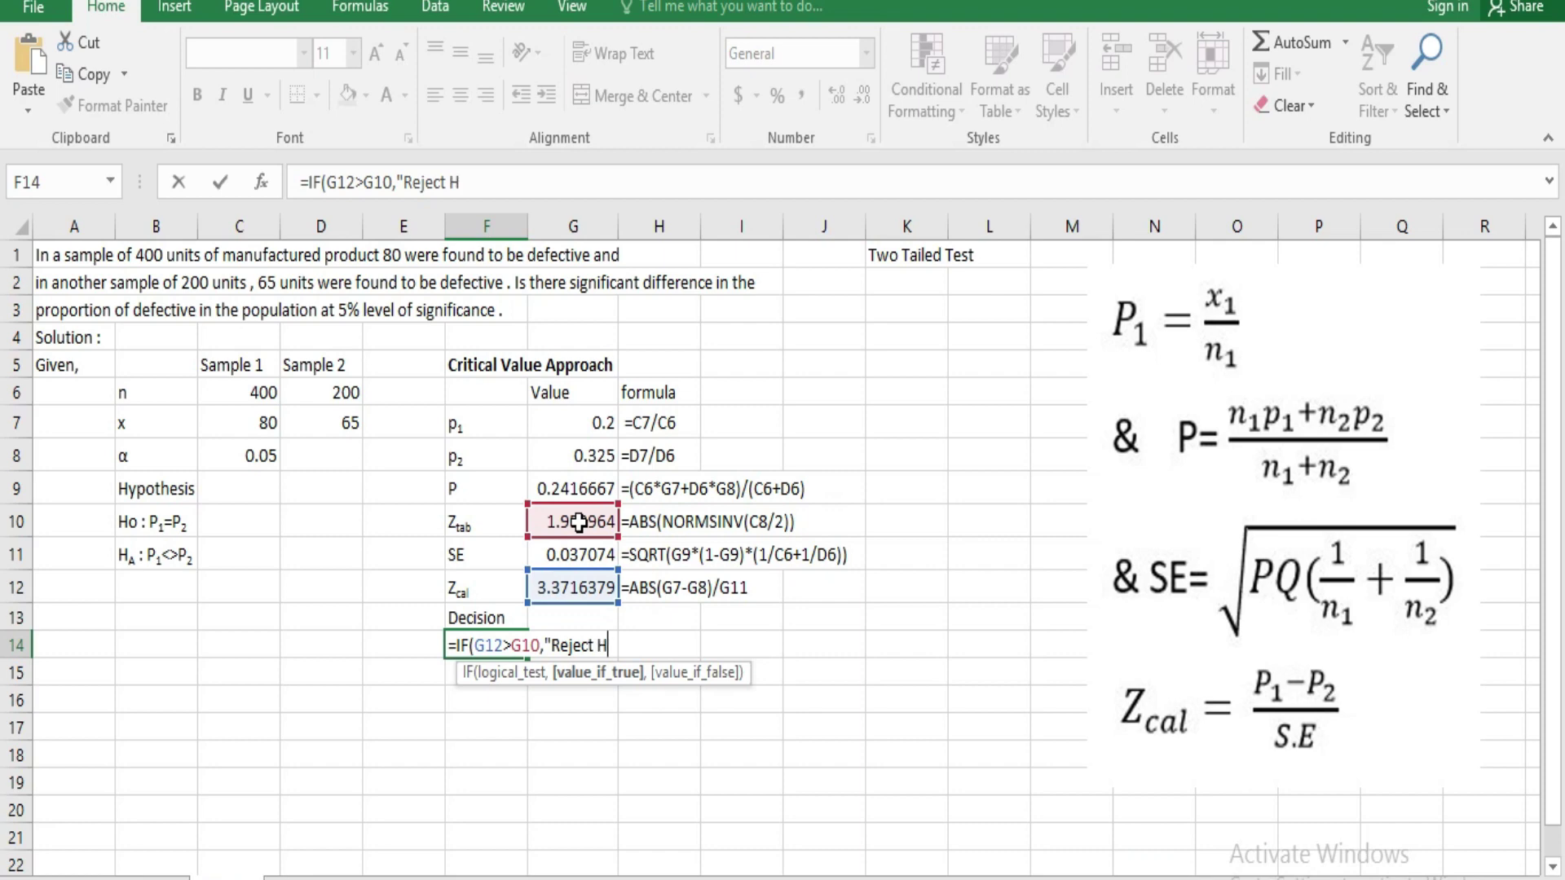
pyautogui.write('o')
pyautogui.write('"')
pyautogui.write(',')
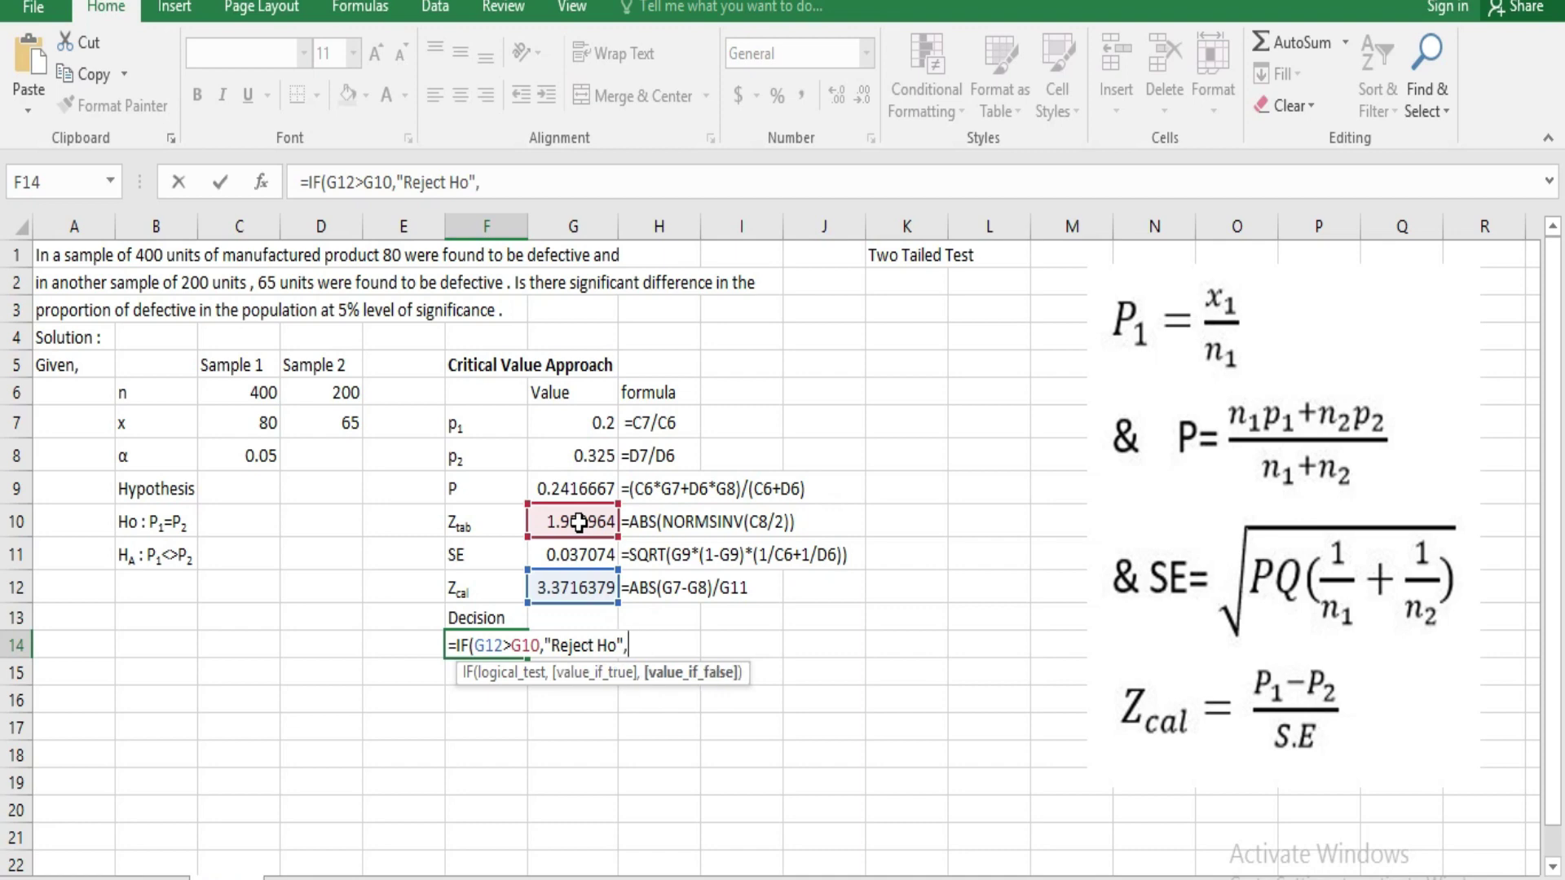
pyautogui.write('"')
pyautogui.write('Do')
pyautogui.write("n't")
pyautogui.write(' reject')
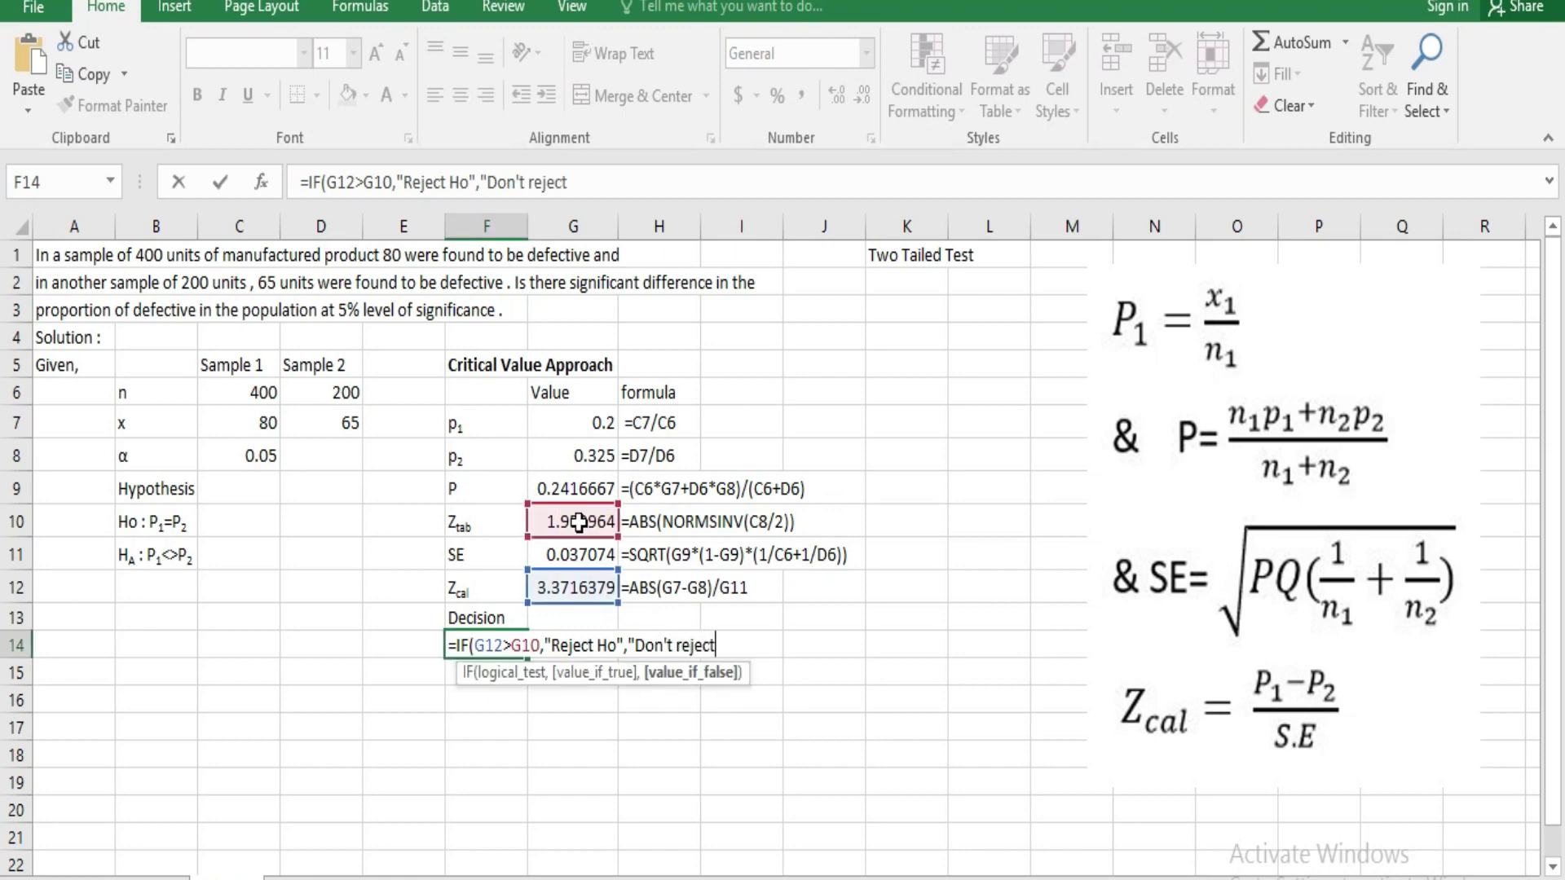
pyautogui.hotkey('ctrl', 'h')
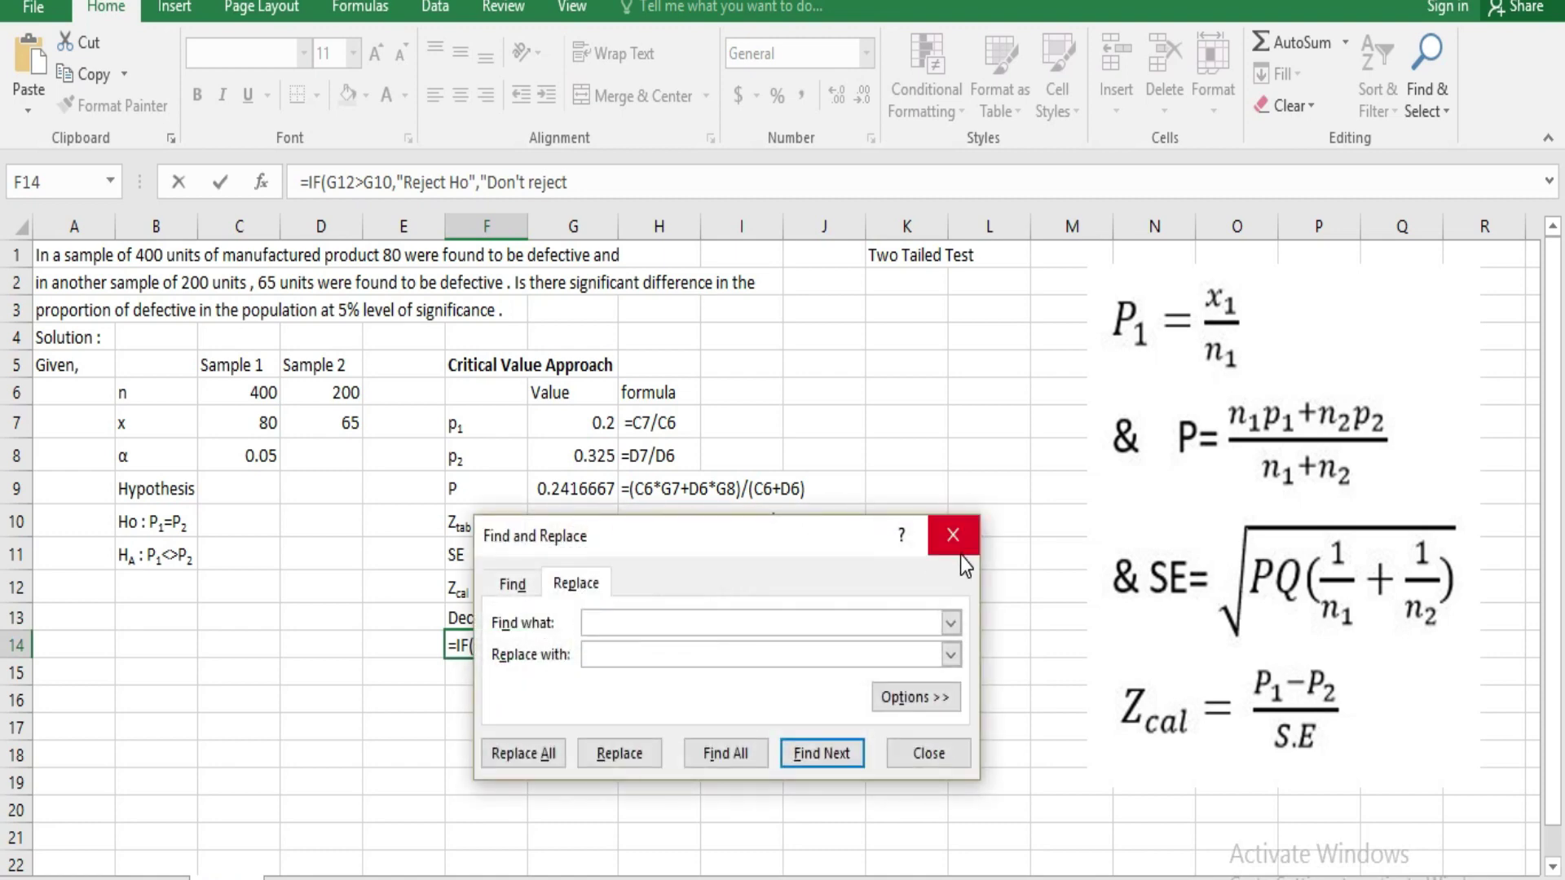
pyautogui.click(952, 535)
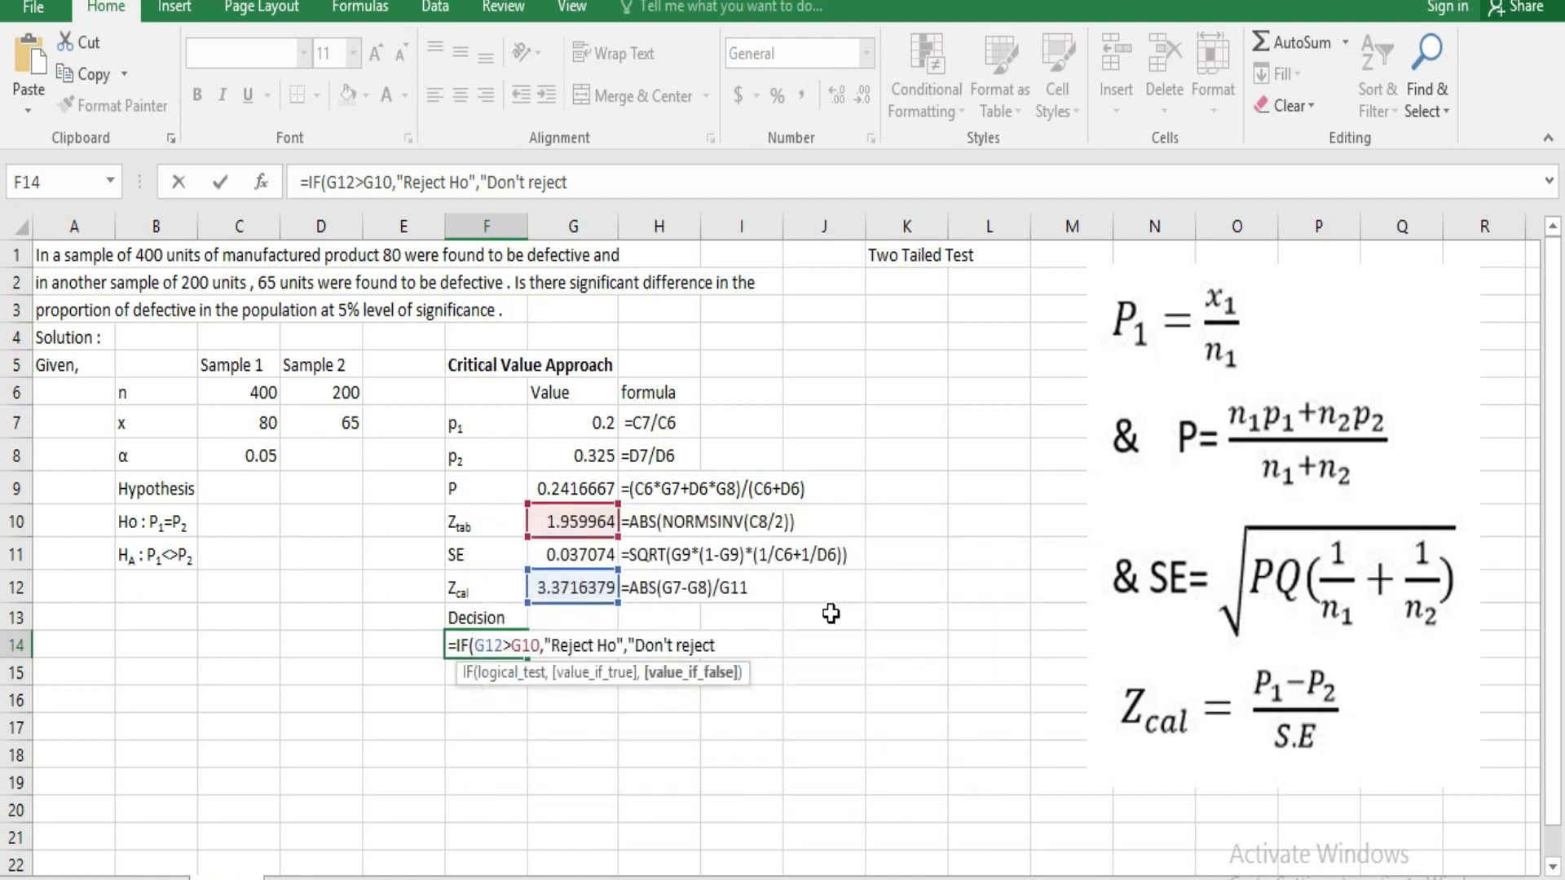
pyautogui.write('Ho')
pyautogui.write('"')
pyautogui.write(')')
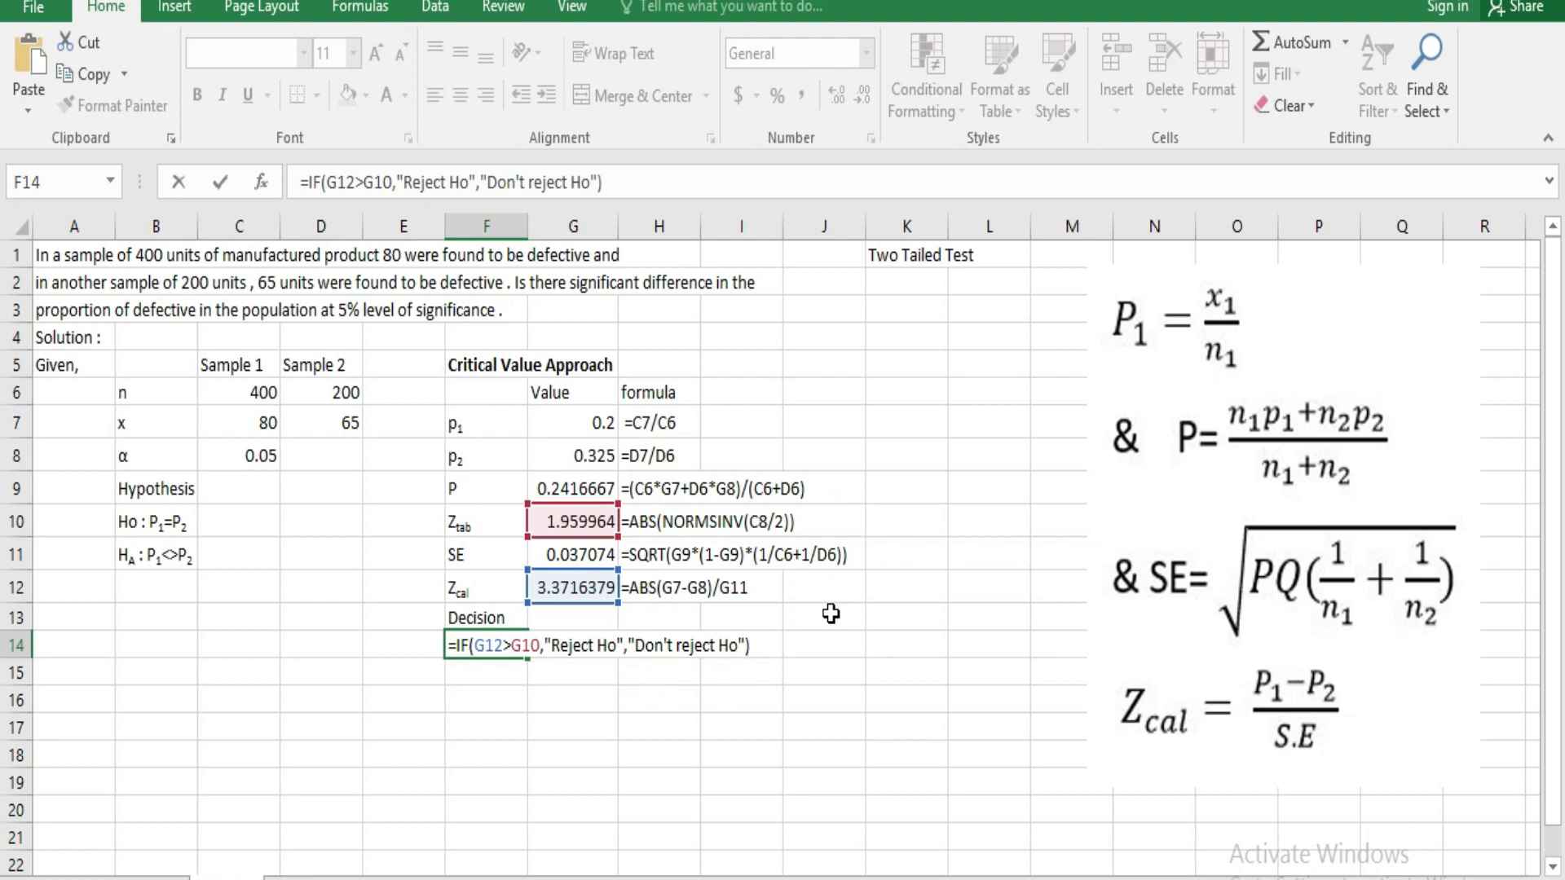
pyautogui.press('Return')
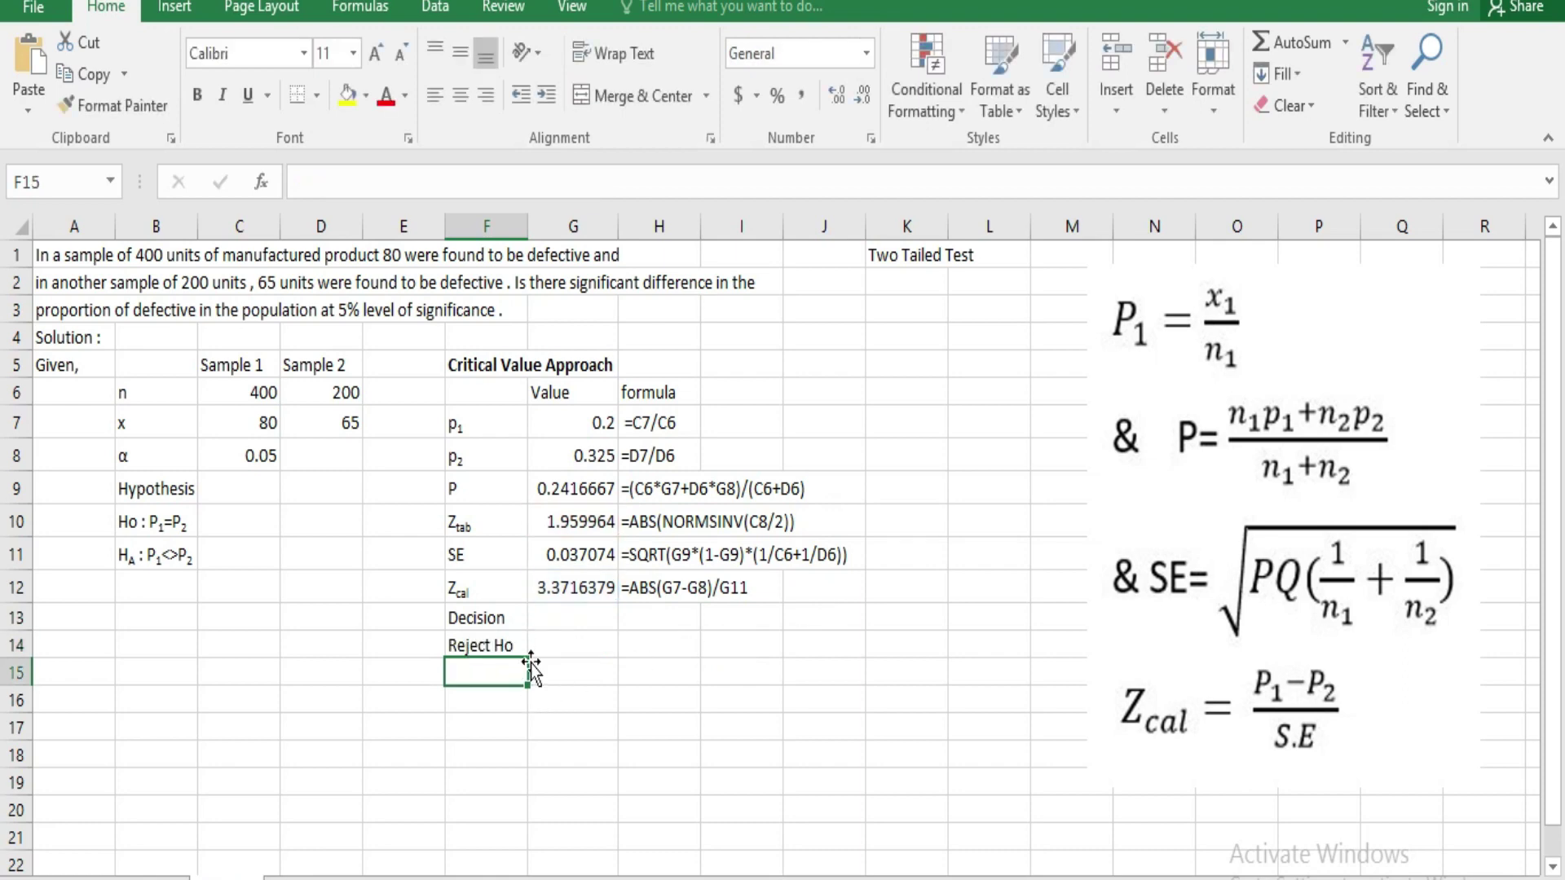
# - Paste F14's formula =IF(G12>G10,"Reject Ho","Don't reject Ho") into G14 as visible text
pyautogui.click(502, 645)
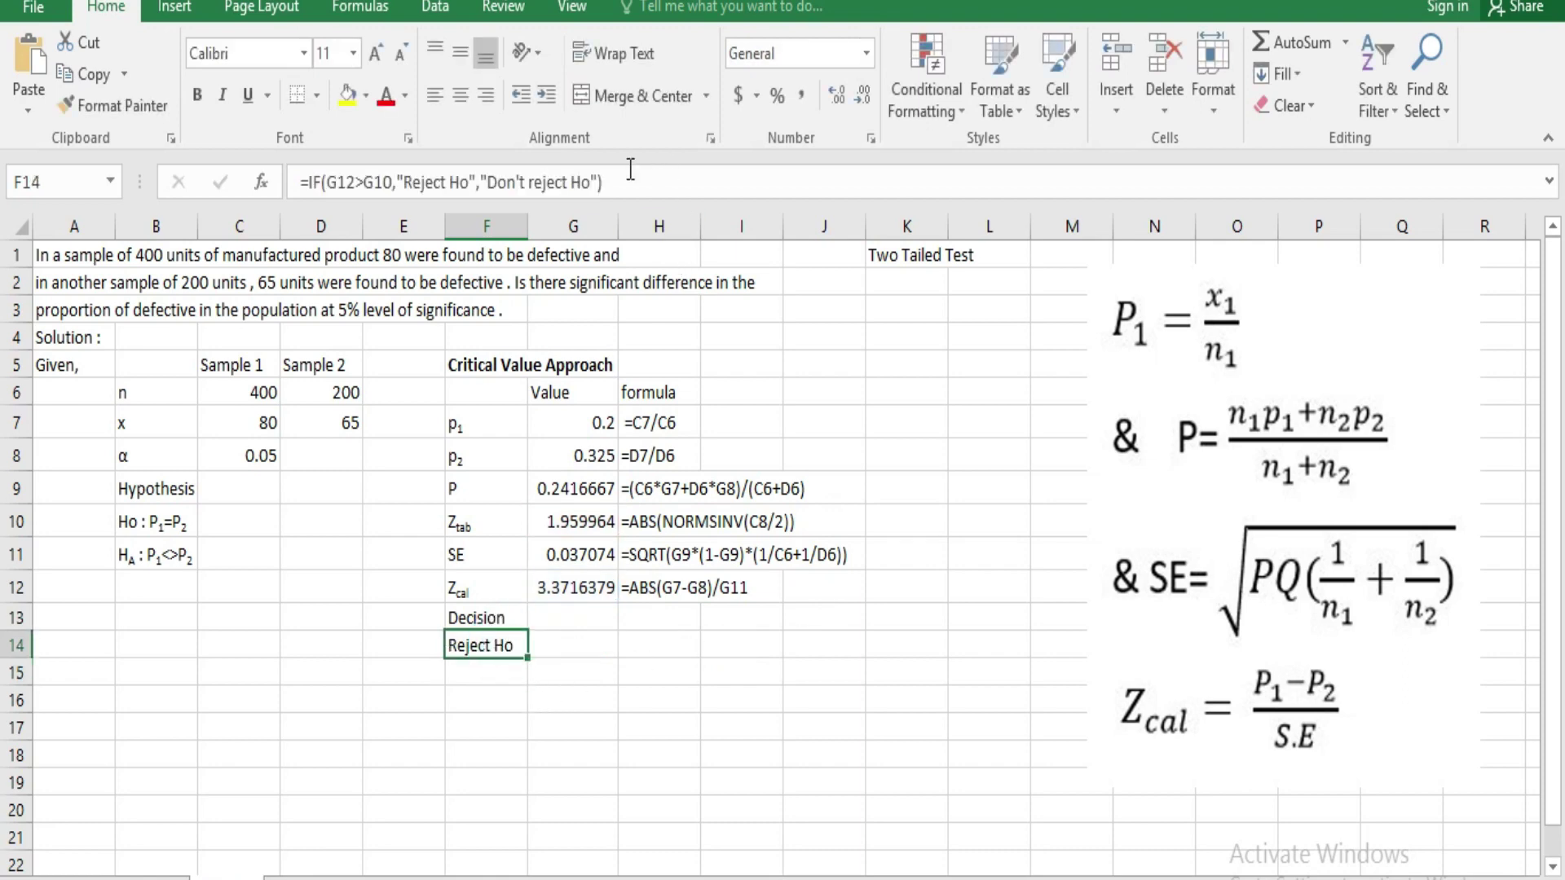
pyautogui.moveTo(618, 181); pyautogui.dragTo(298, 183)
pyautogui.hotkey('ctrl', 'c')
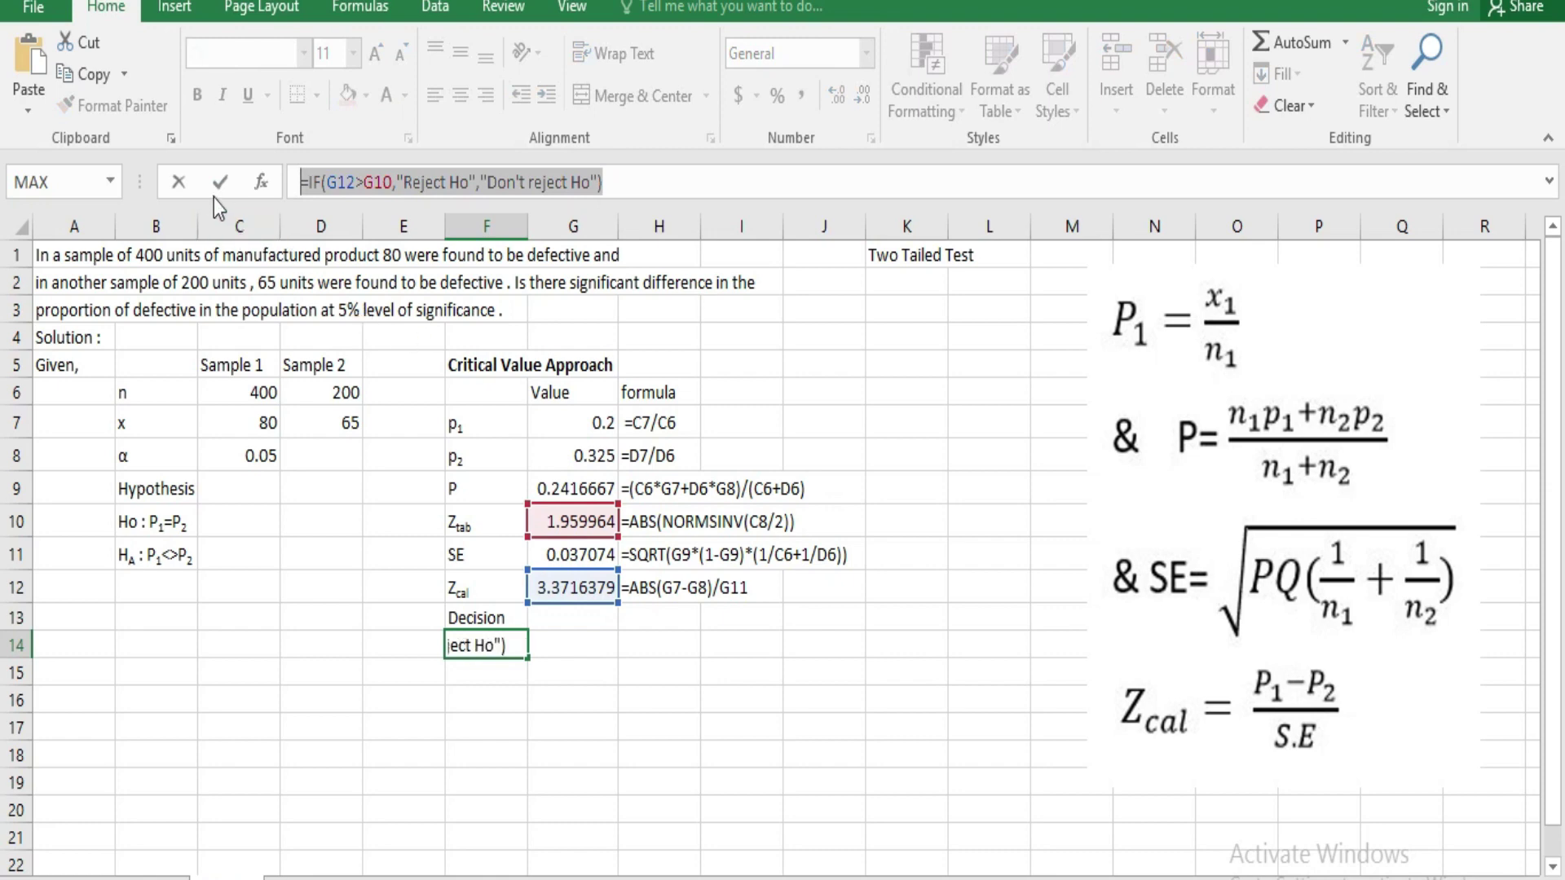
pyautogui.click(179, 183)
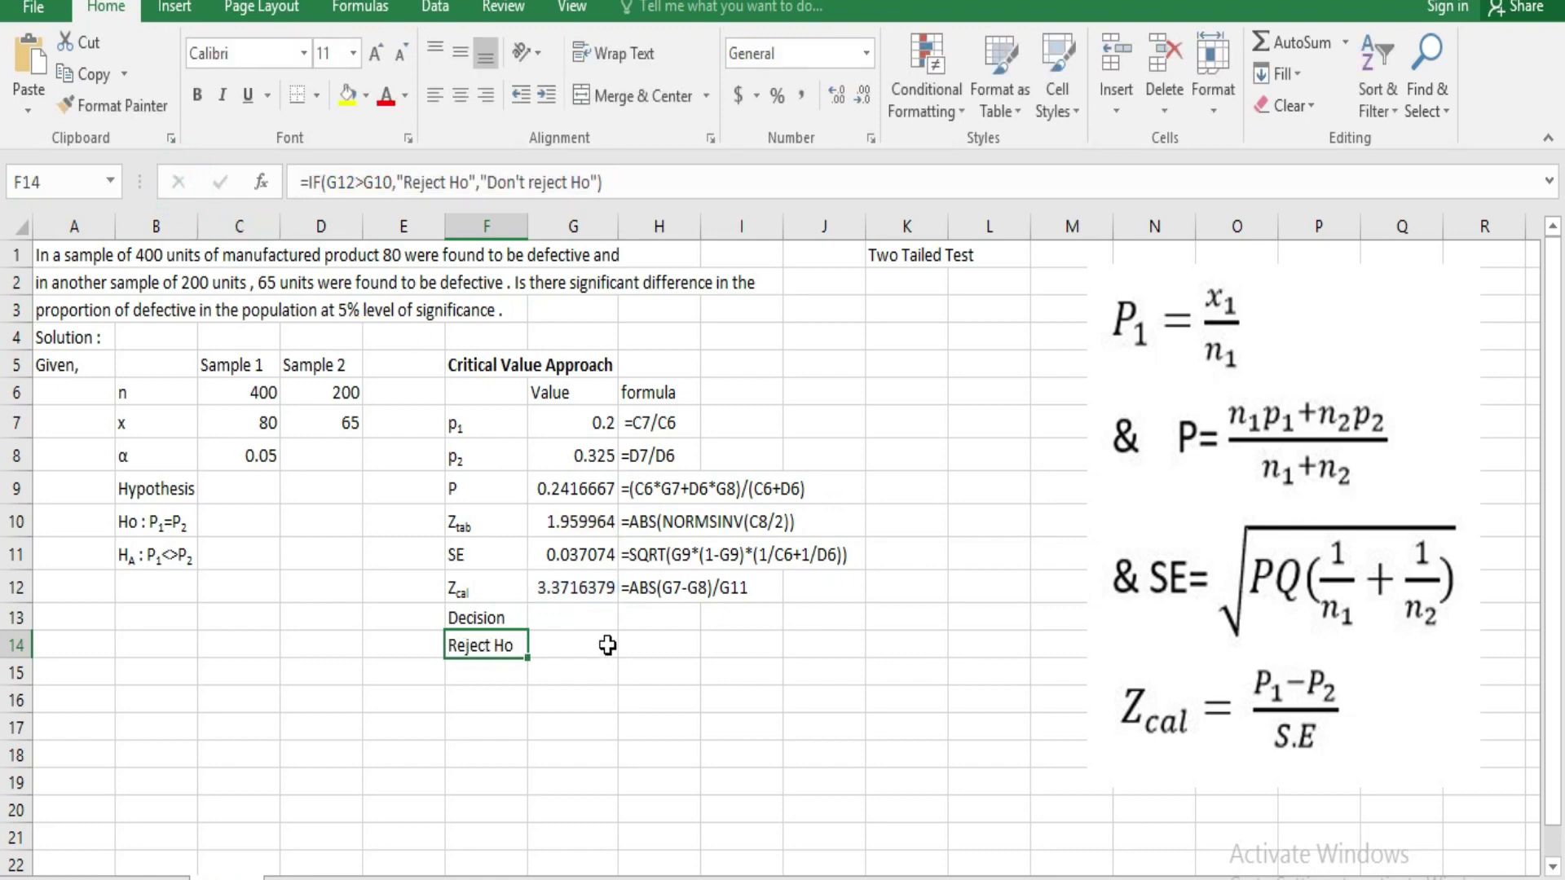
pyautogui.click(608, 646)
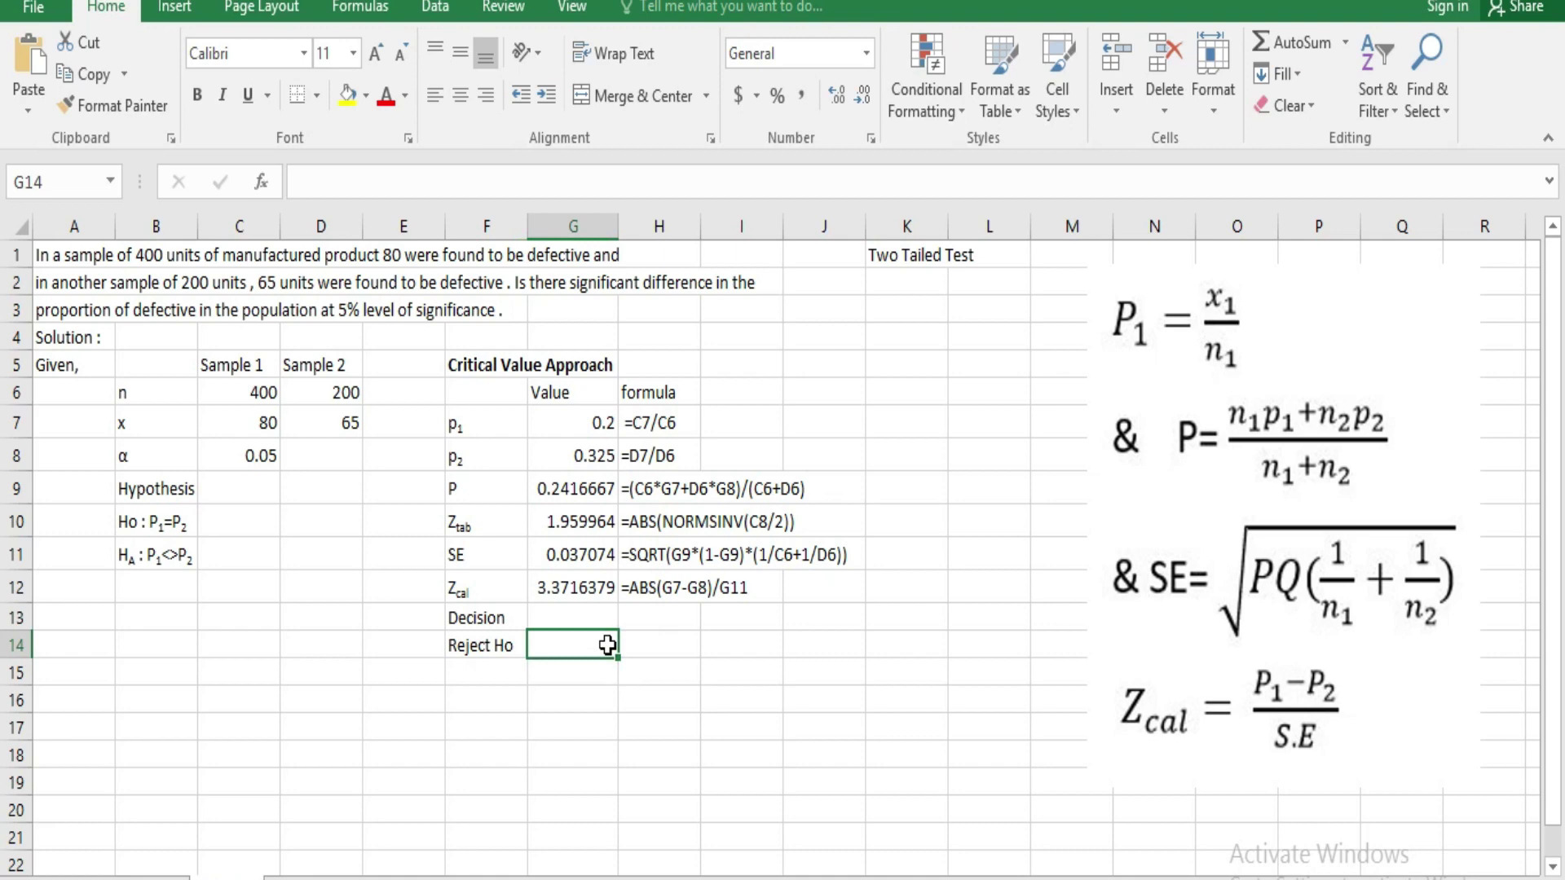
pyautogui.doubleClick(607, 645)
pyautogui.write("'")
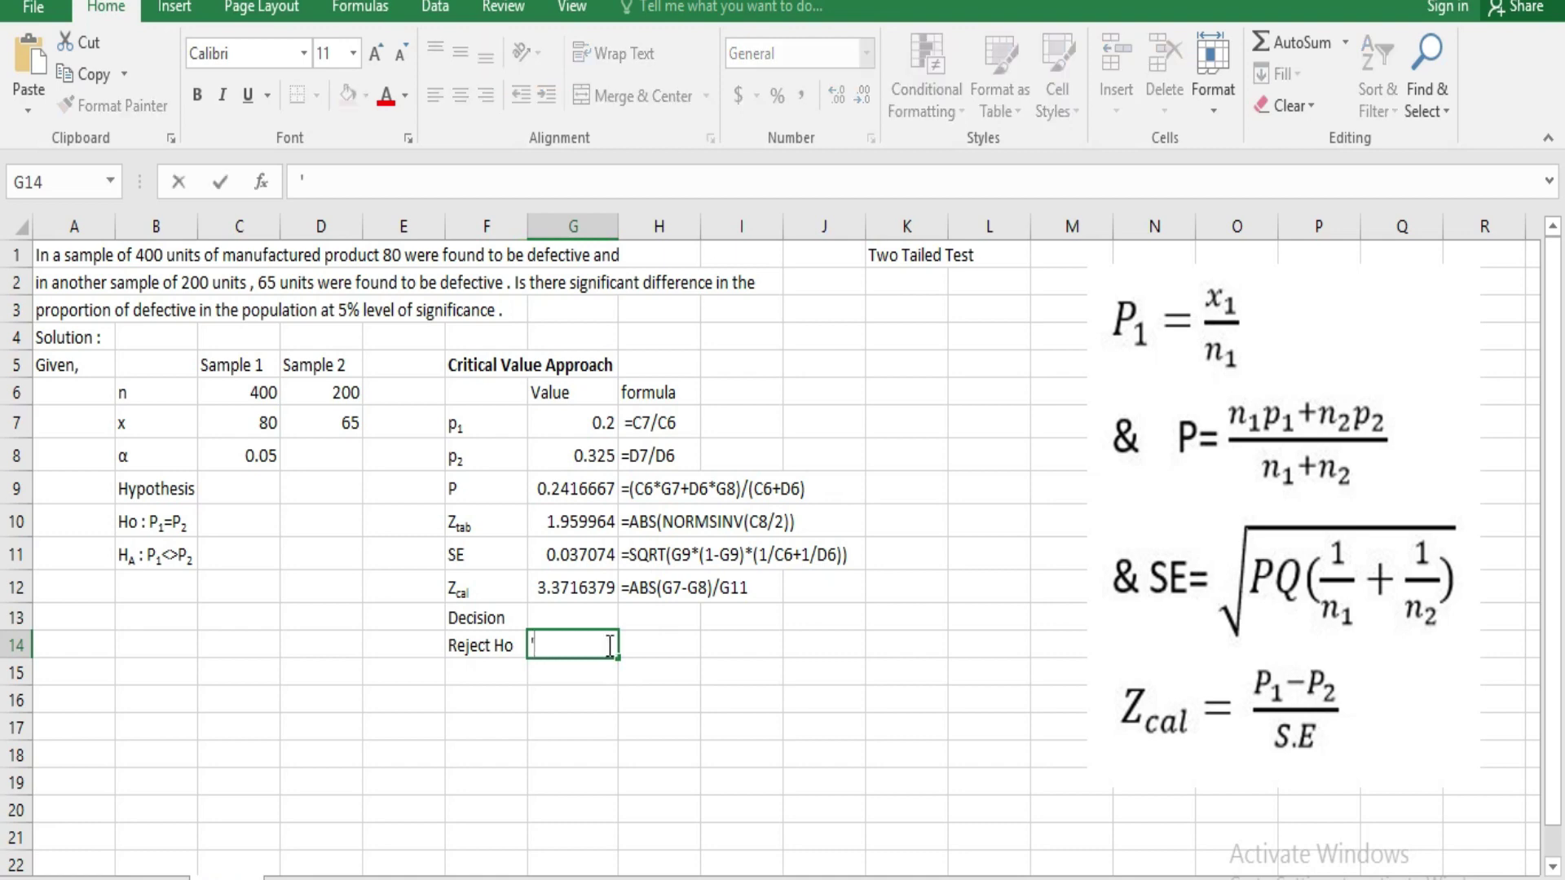
pyautogui.hotkey('ctrl', 'v')
pyautogui.click(604, 681)
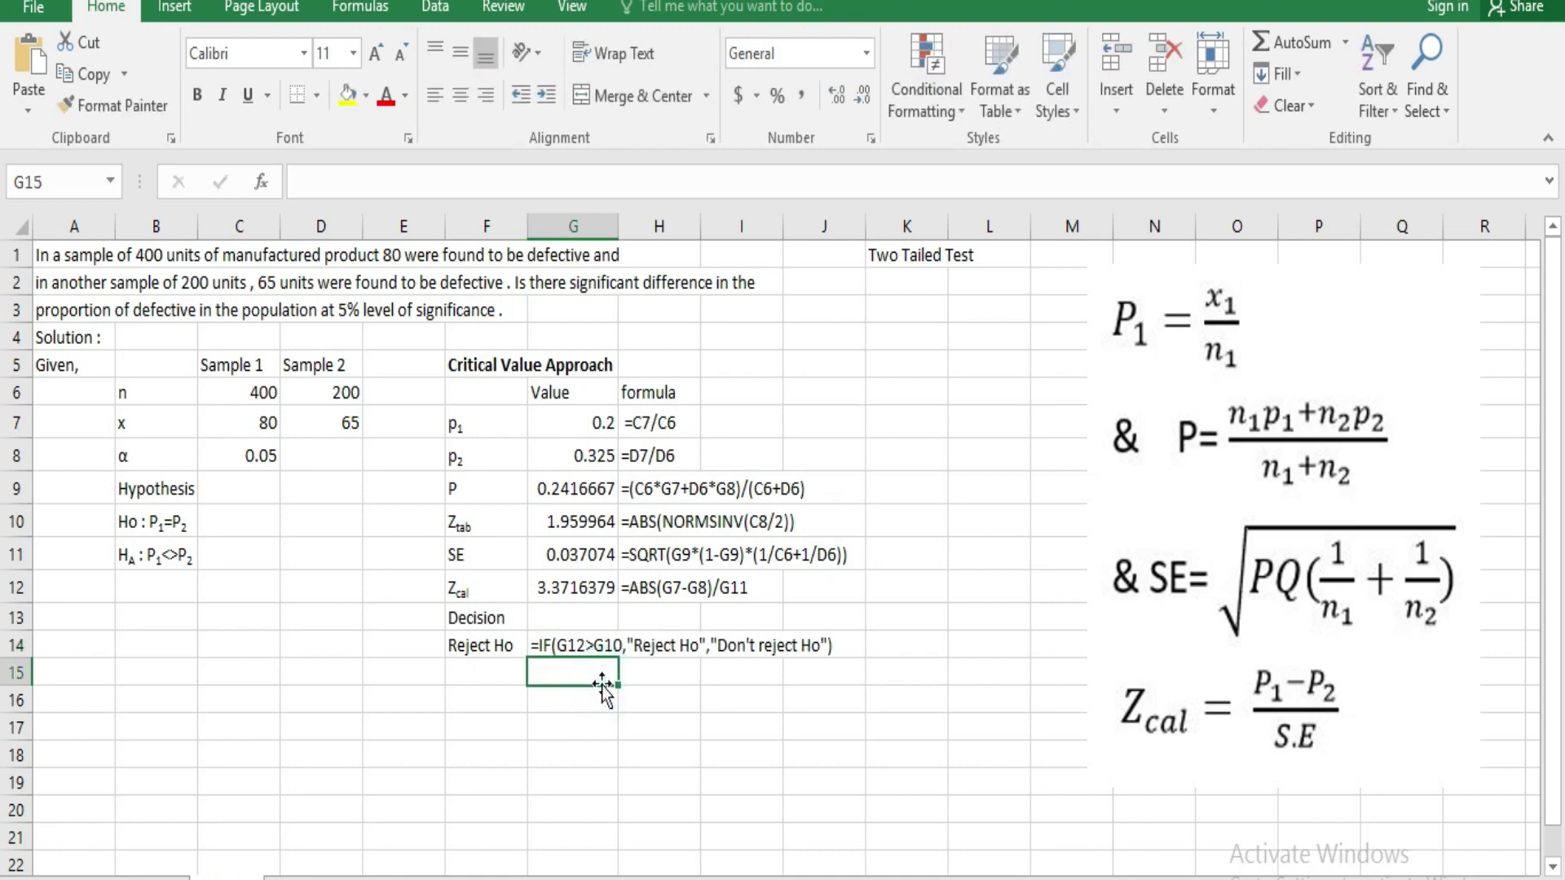